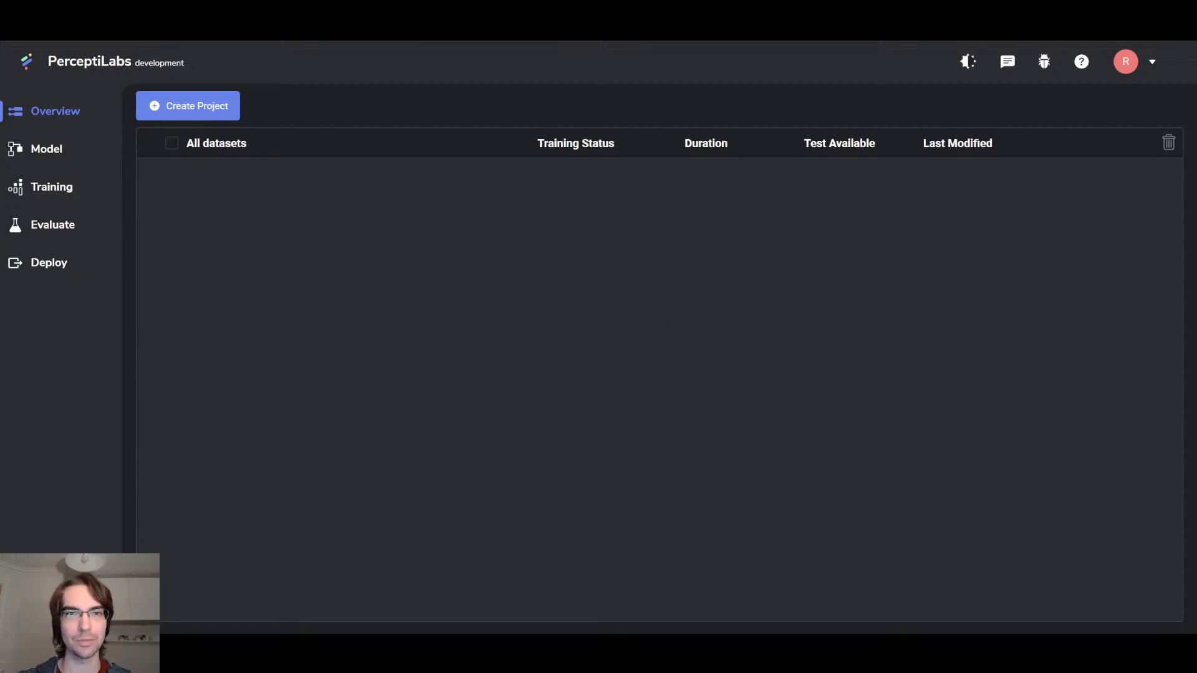
Open the Kaggle dataset page "House Prices and Images - SoCal" in a new browser tab.
{"action": "key", "text": "ctrl+t"}
{"action": "type", "text": "https://www.kaggle.com/ted8080/house-prices-and-images-socal"}
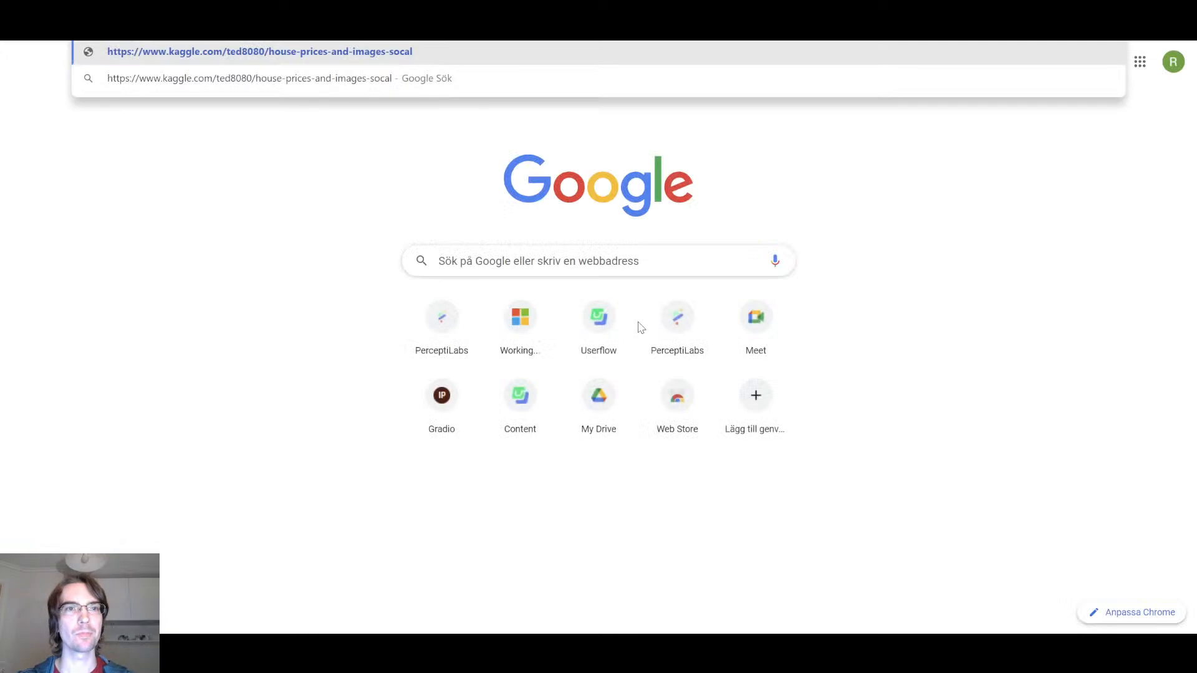
{"action": "key", "text": "Return"}
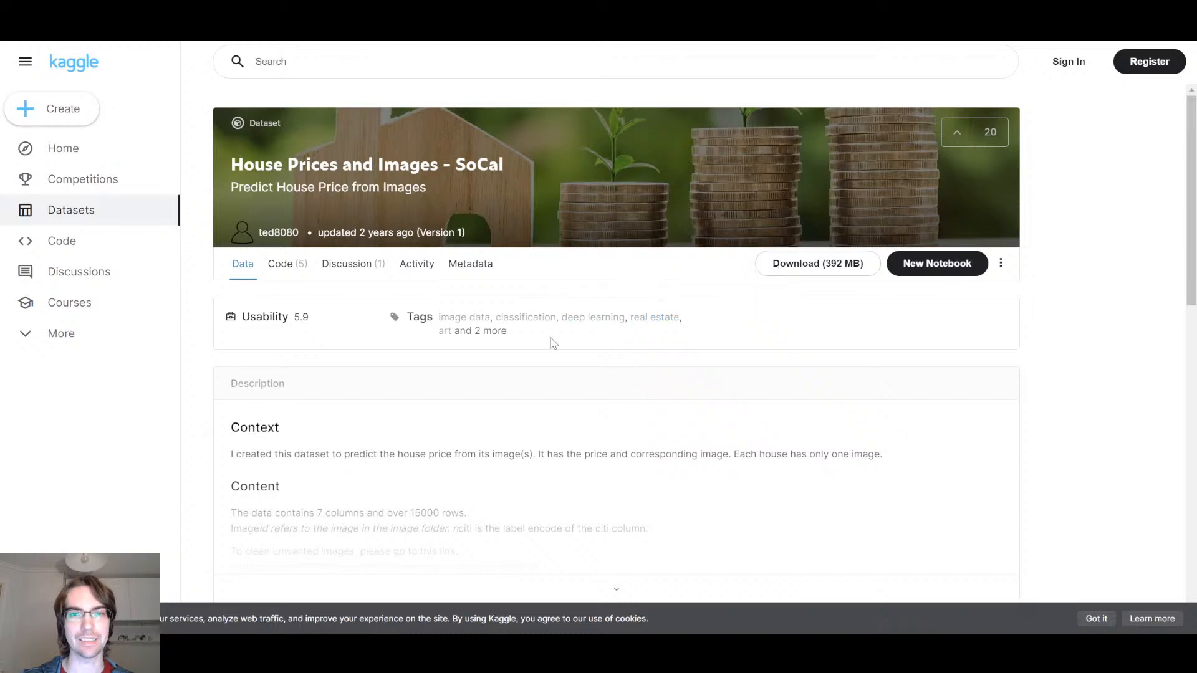
Examine the columns of socal2.csv in the Data Explorer, from image_id through to price.
{"action": "scroll", "coordinate": [561, 349], "scroll_direction": "down", "scroll_amount": 5}
{"action": "scroll", "coordinate": [438, 265], "scroll_direction": "down", "scroll_amount": 3}
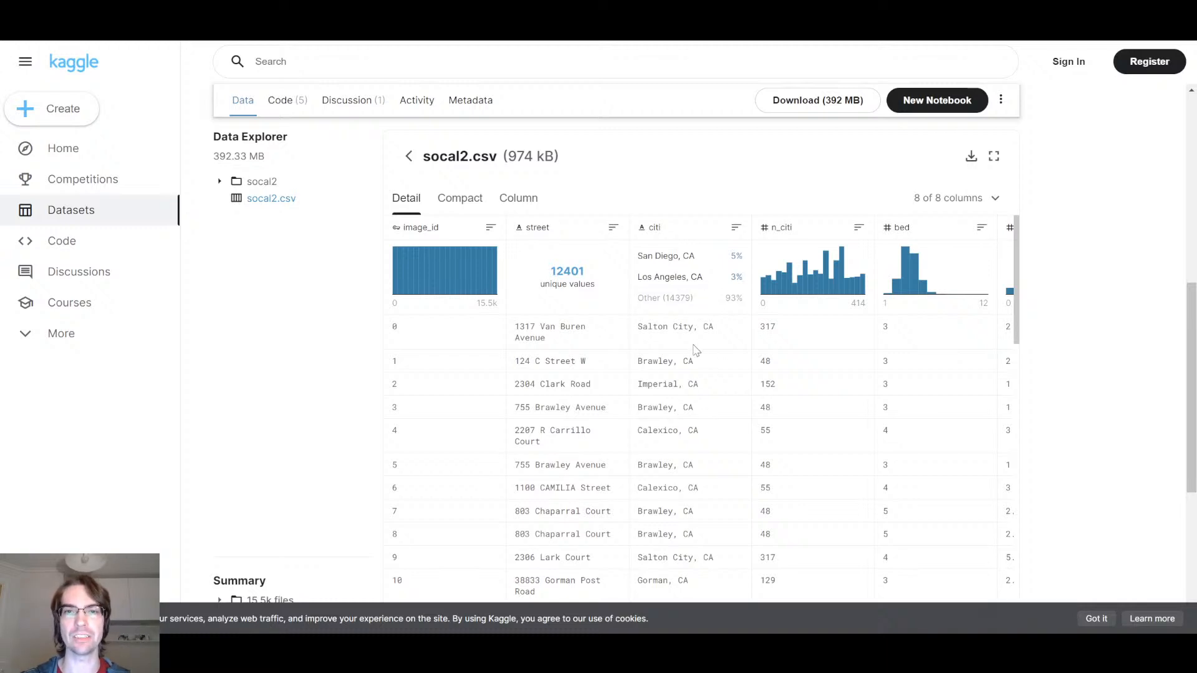
{"action": "scroll", "coordinate": [697, 352], "scroll_direction": "right", "scroll_amount": 4}
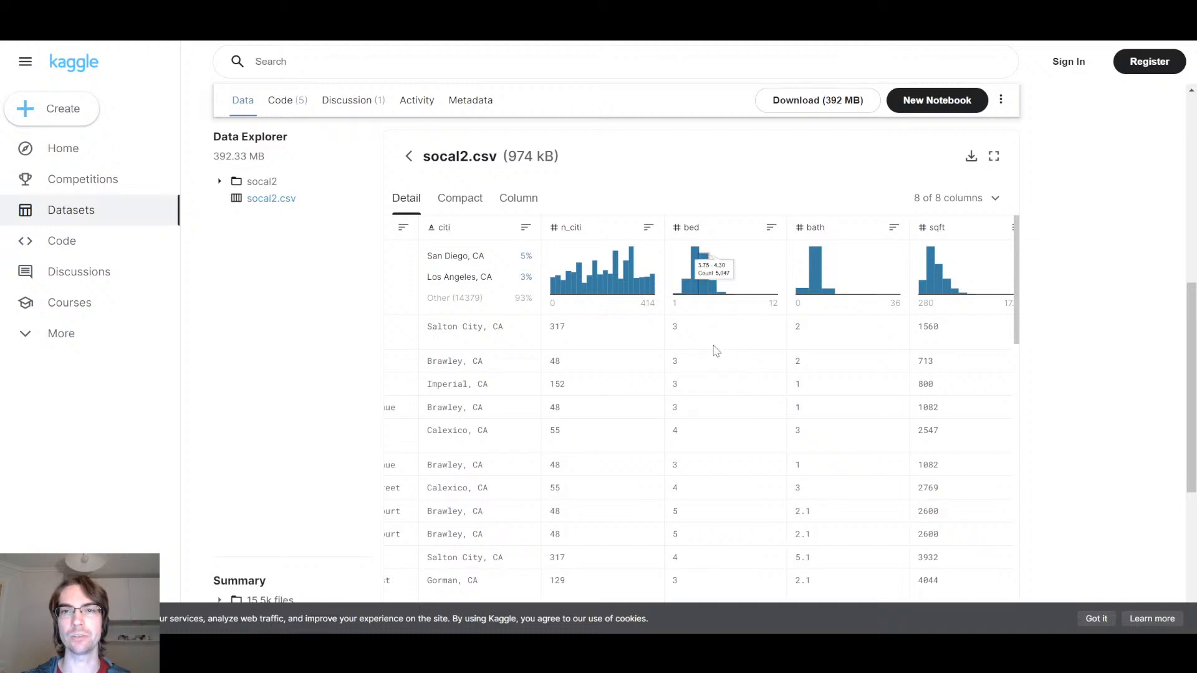
{"action": "scroll", "coordinate": [848, 330], "scroll_direction": "right", "scroll_amount": 3}
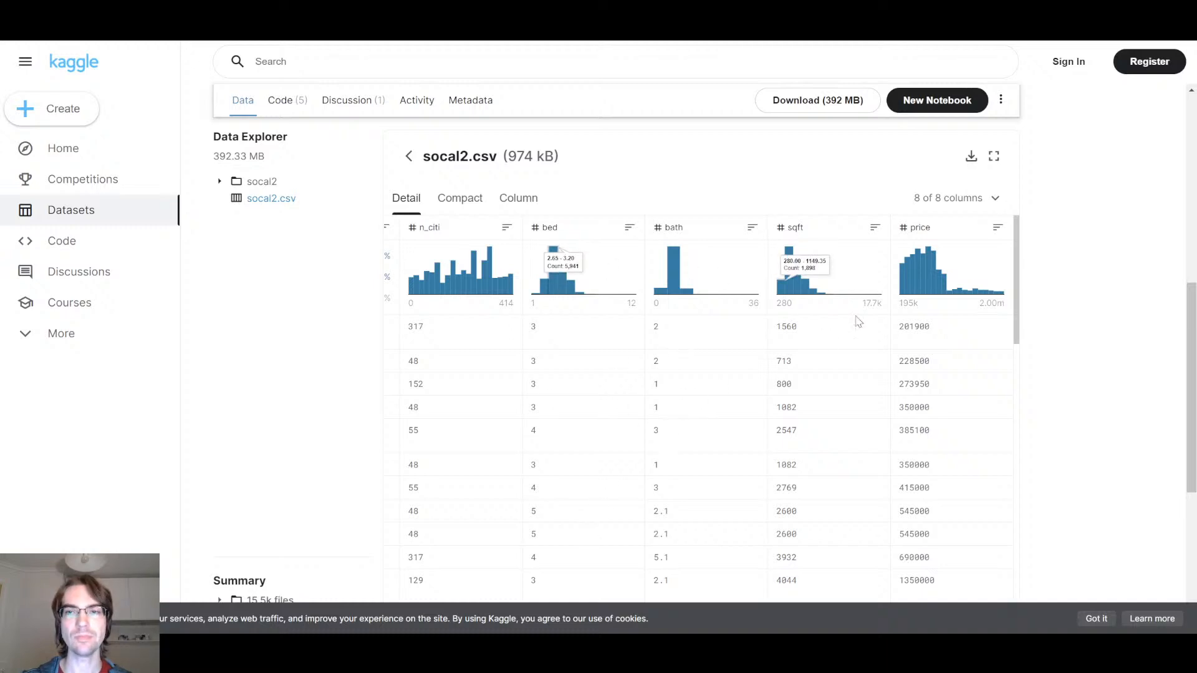
{"action": "middle_click", "coordinate": [684, 361]}
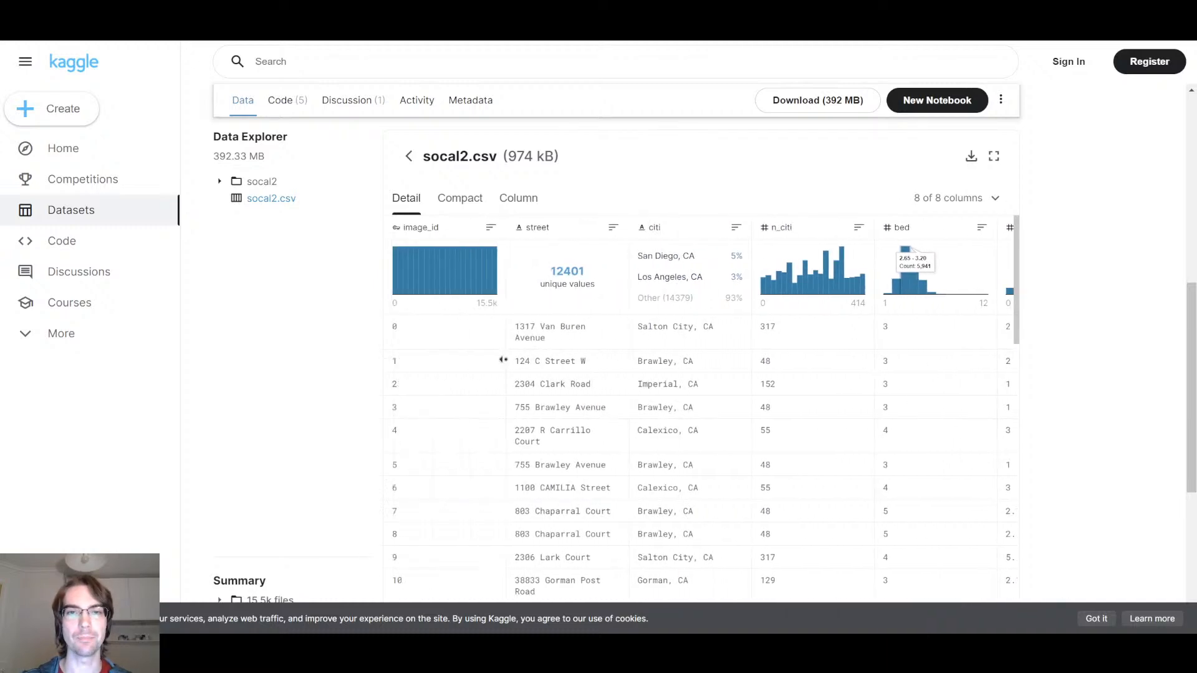
{"action": "middle_click", "coordinate": [503, 360]}
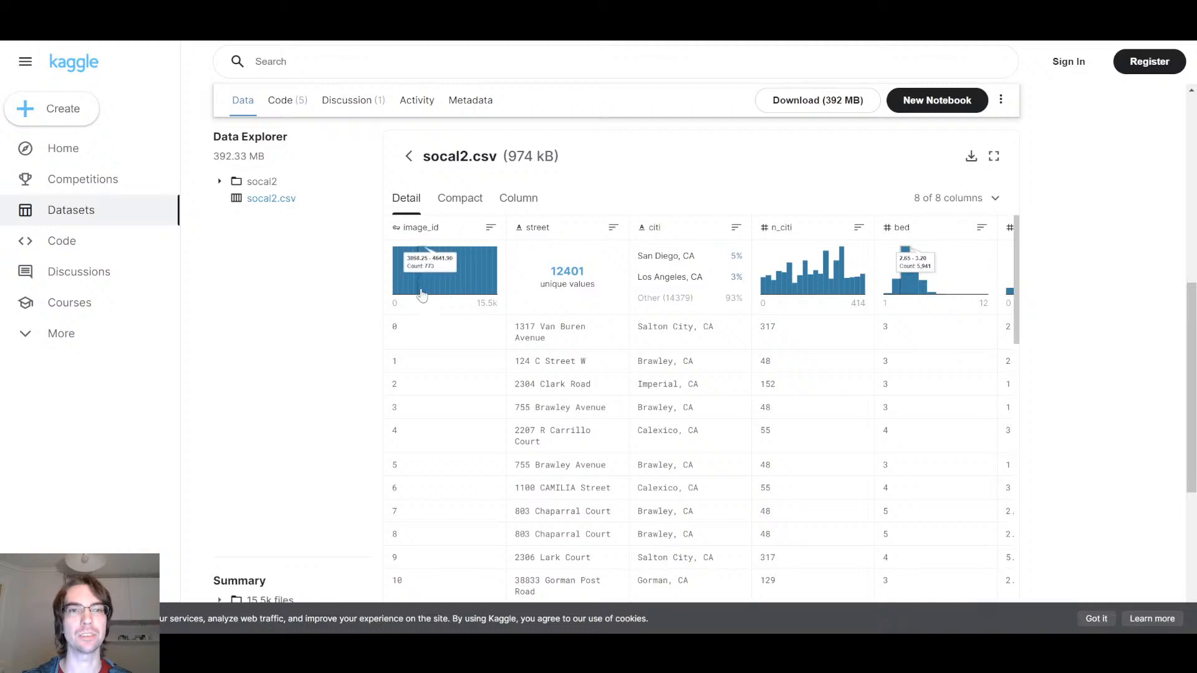
Look through the house images in the socal_pics folder and return to the socal2.csv table.
{"action": "left_click", "coordinate": [260, 185]}
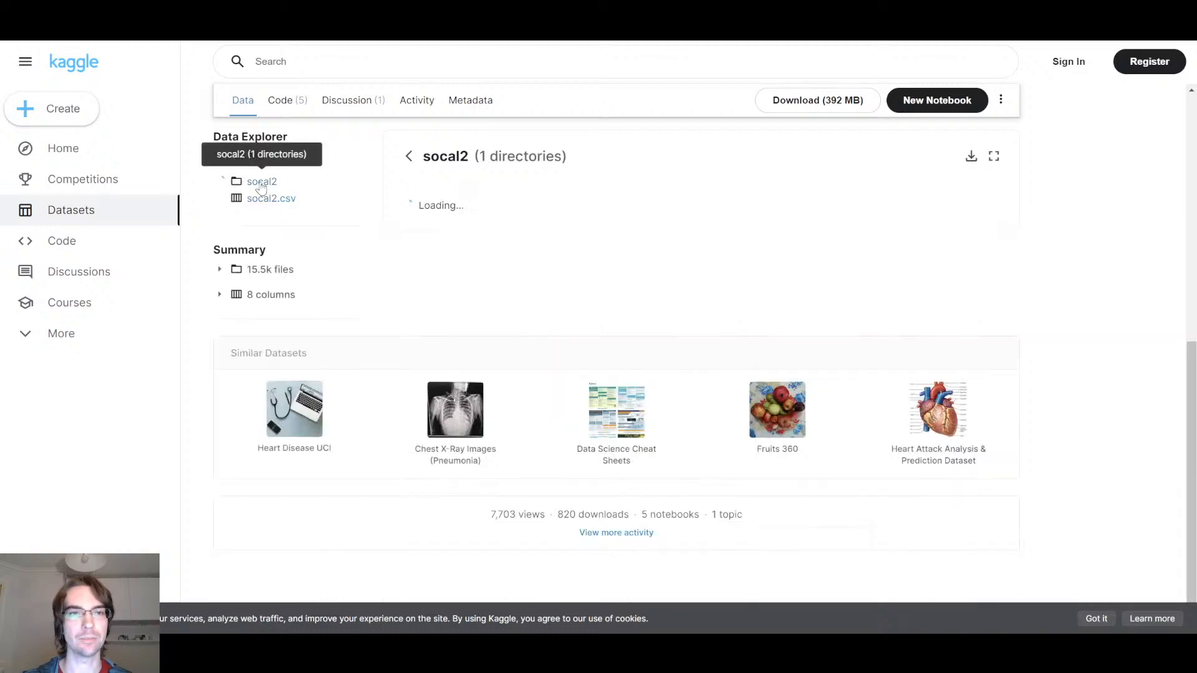
{"action": "left_click", "coordinate": [275, 199]}
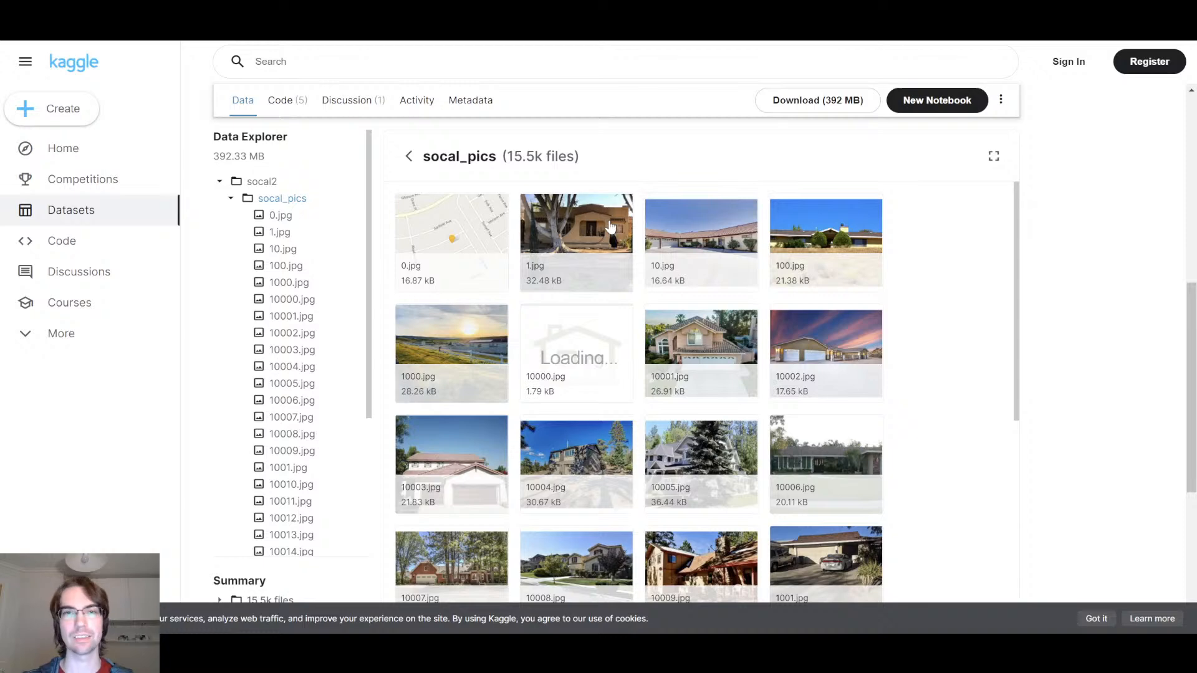
{"action": "scroll", "coordinate": [610, 226], "scroll_direction": "up", "scroll_amount": 3}
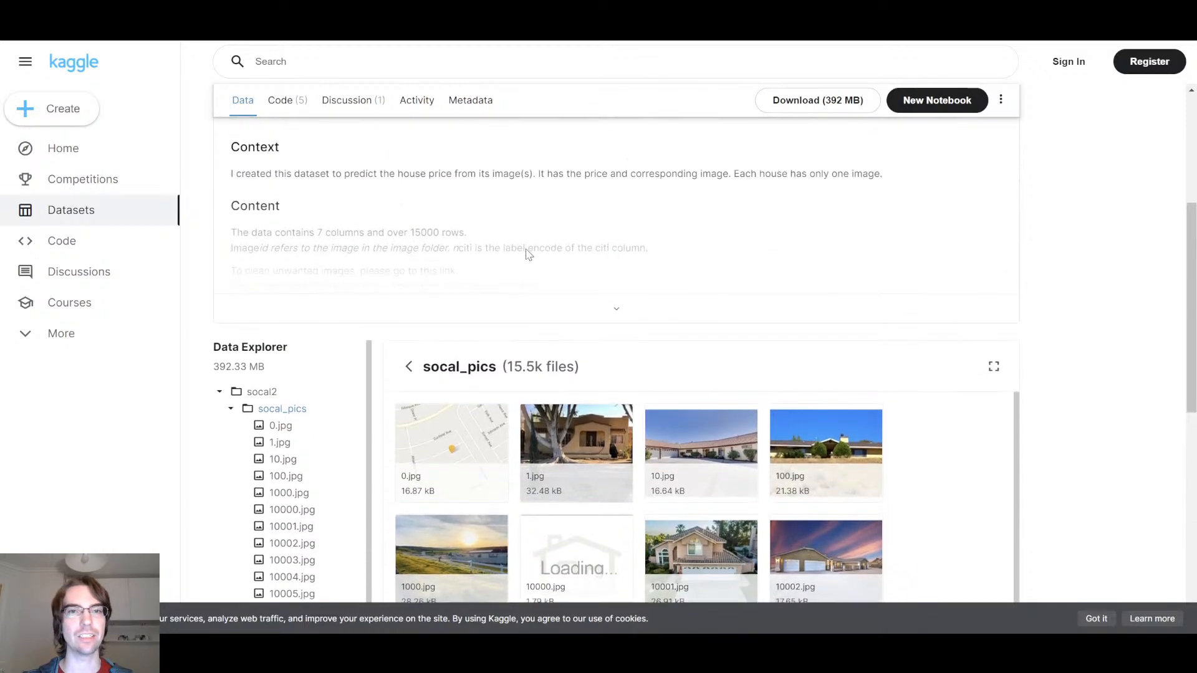
{"action": "scroll", "coordinate": [561, 262], "scroll_direction": "down", "scroll_amount": 1}
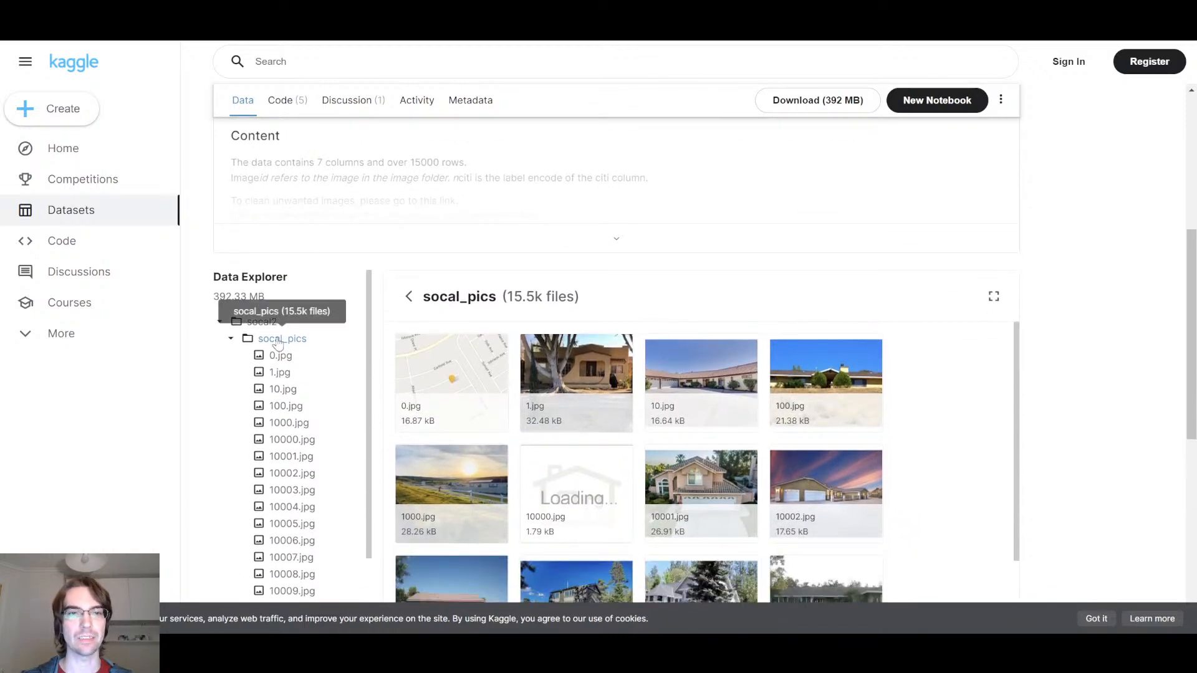
{"action": "left_click", "coordinate": [229, 340]}
{"action": "left_click", "coordinate": [257, 356]}
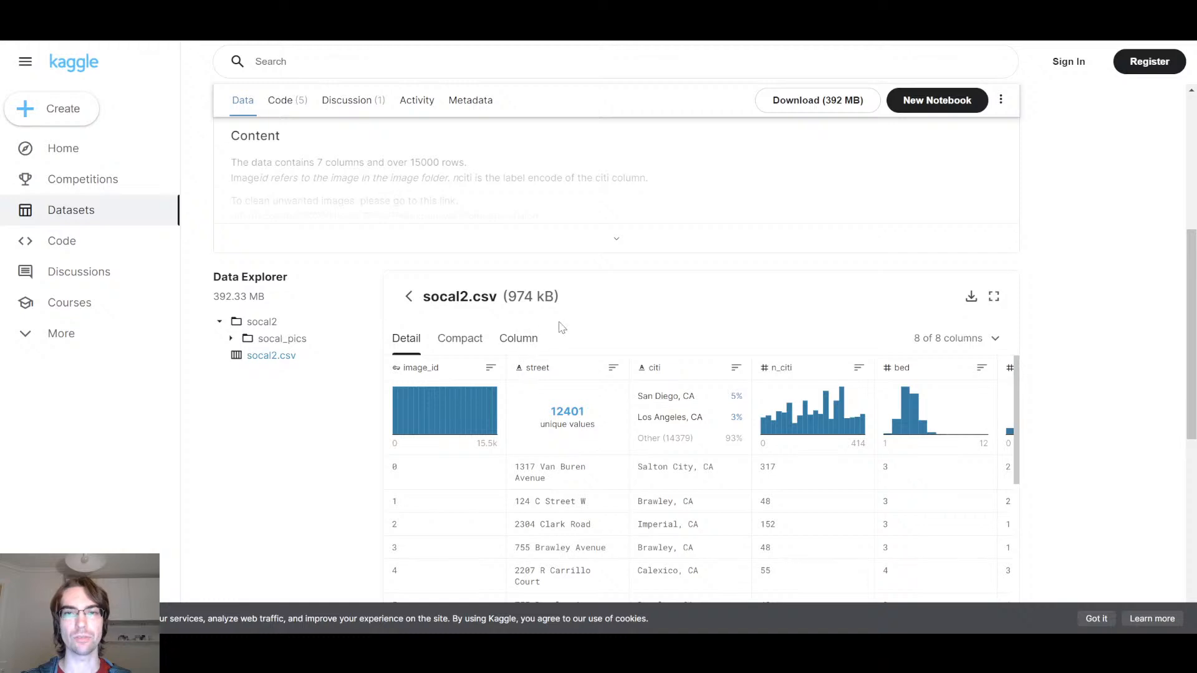
{"action": "scroll", "coordinate": [561, 325], "scroll_direction": "down", "scroll_amount": 2}
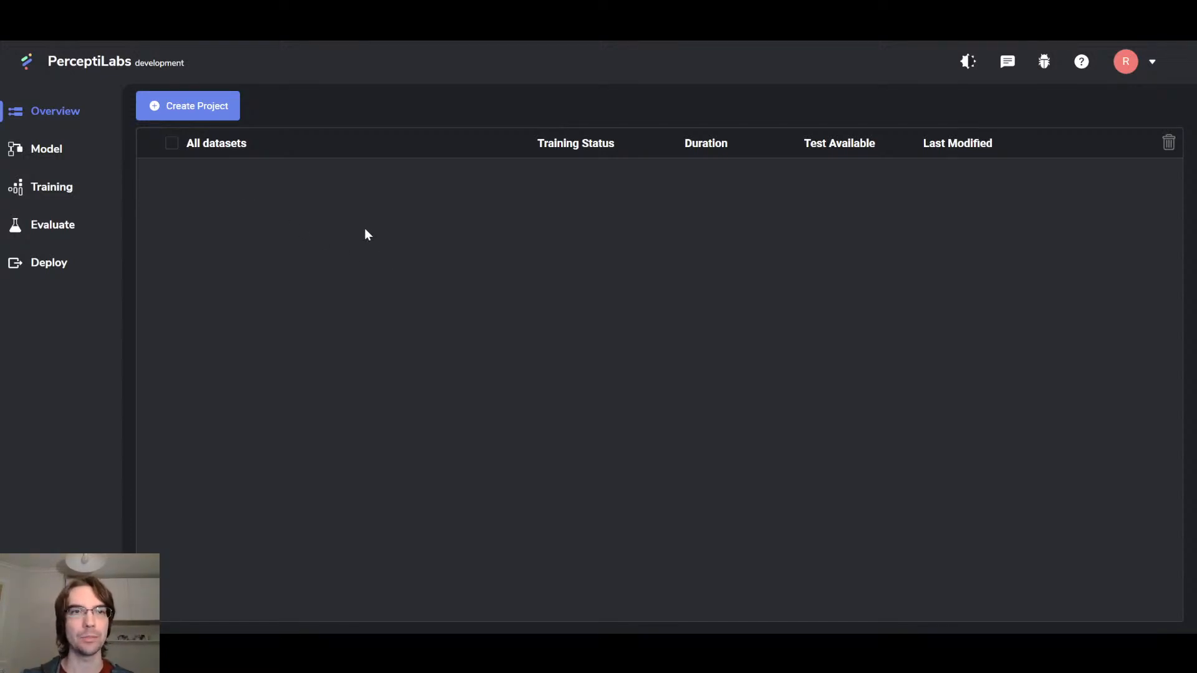
Switch to PerceptiLabs and create a Multi-Modal project from the local file socal2-small.csv.
{"action": "left_click", "coordinate": [188, 106]}
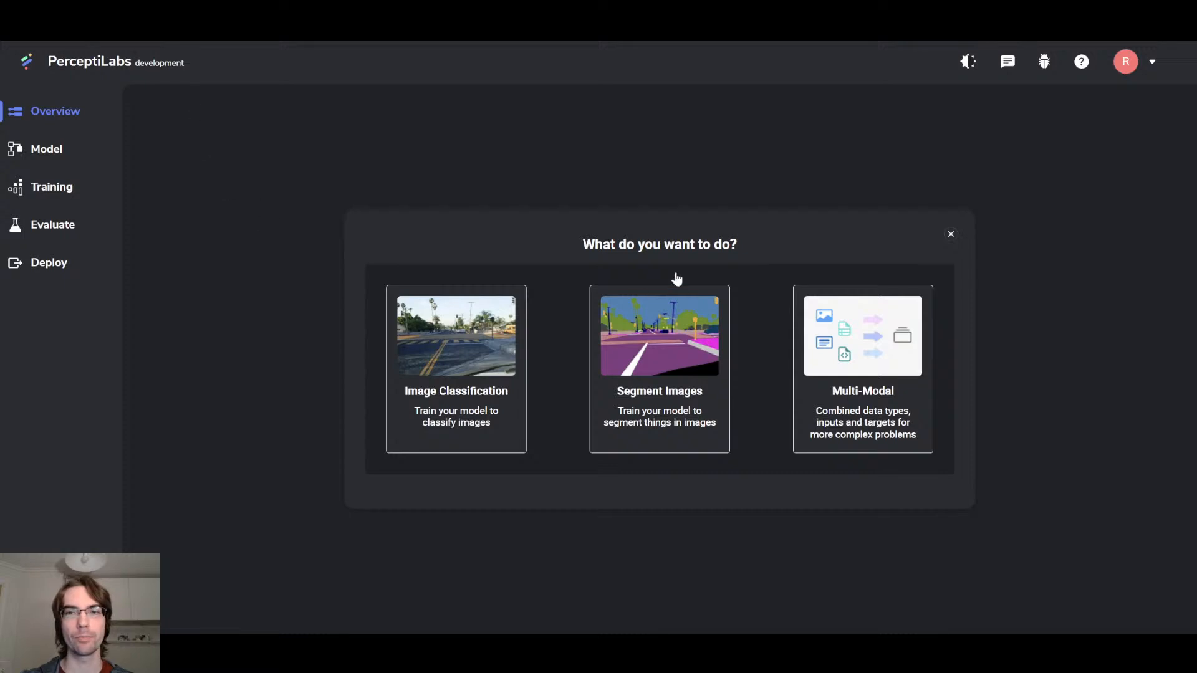
{"action": "left_click", "coordinate": [864, 349]}
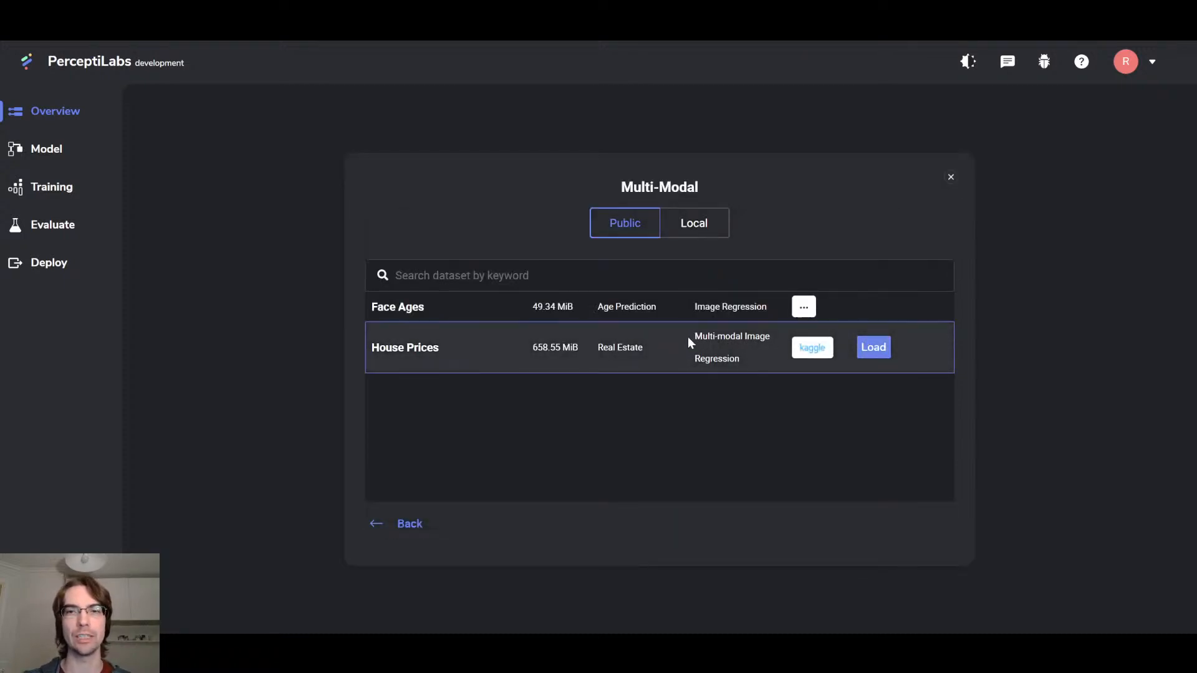
{"action": "left_click", "coordinate": [686, 237]}
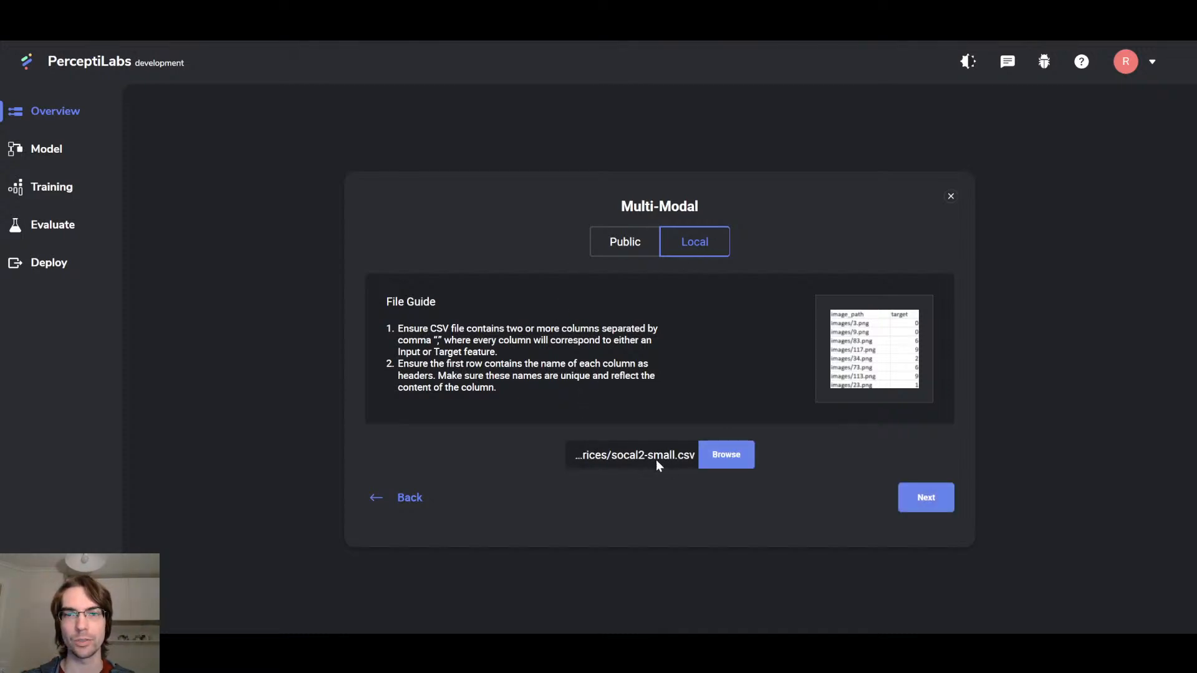
{"action": "left_click", "coordinate": [927, 498]}
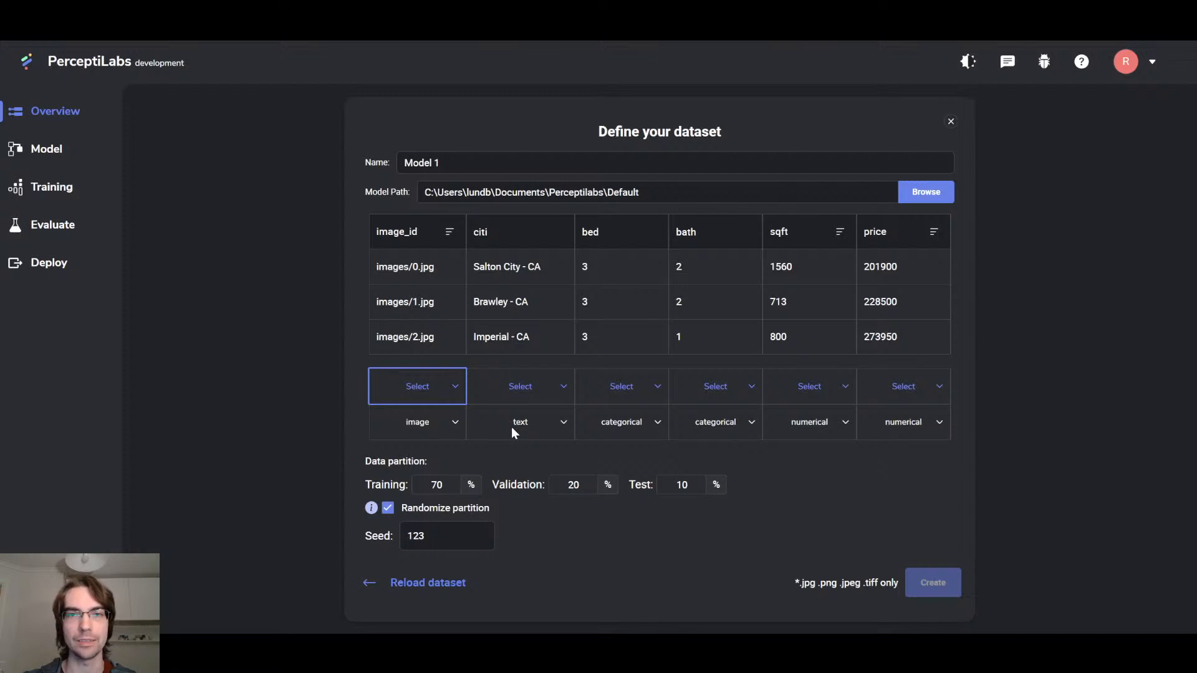
Set the citi column's data type to categorical and assign image_id and citi as Input.
{"action": "left_click", "coordinate": [527, 419]}
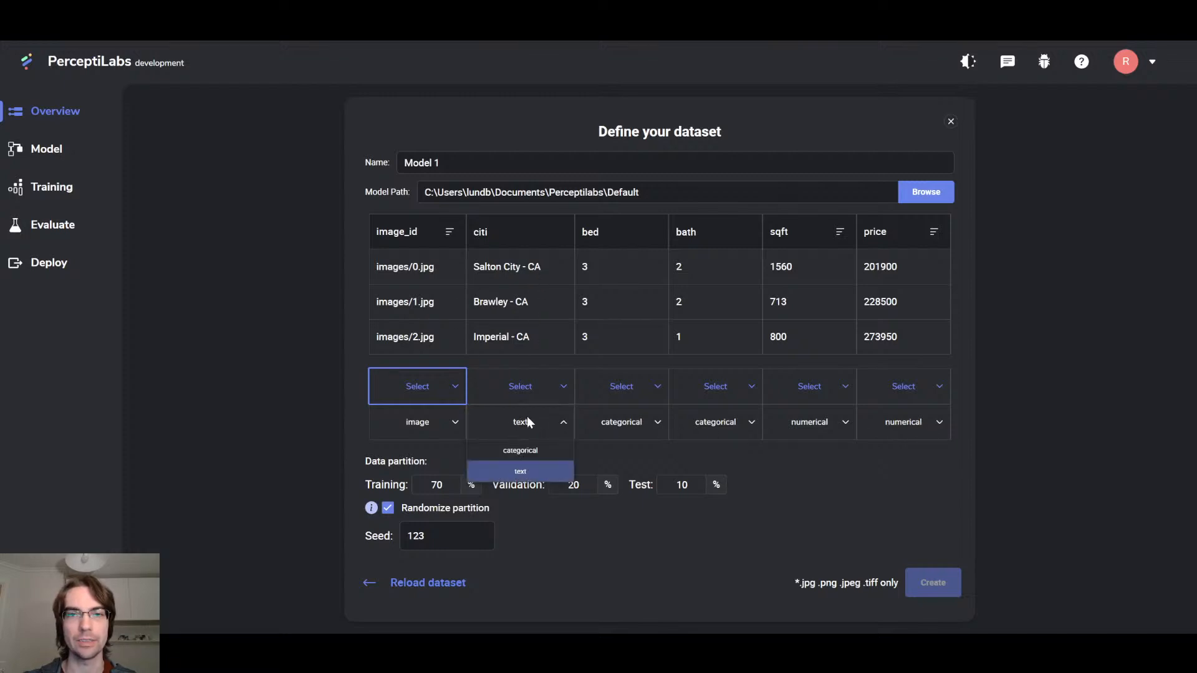
{"action": "left_click", "coordinate": [526, 449]}
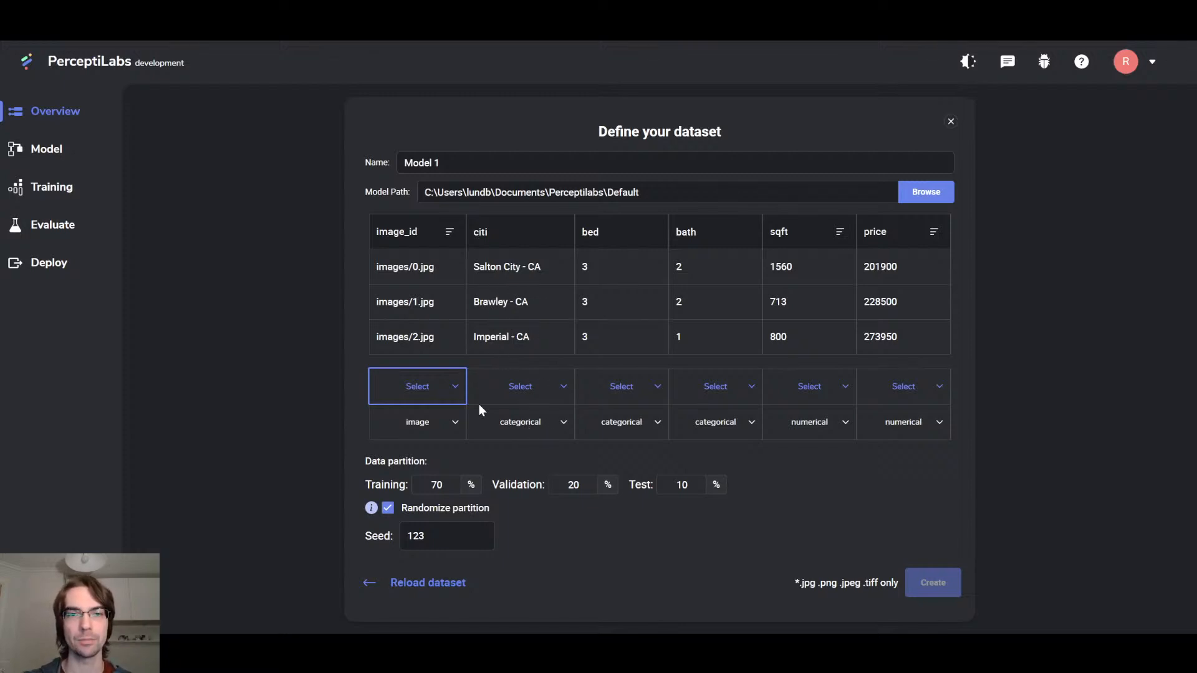
{"action": "left_click", "coordinate": [420, 388]}
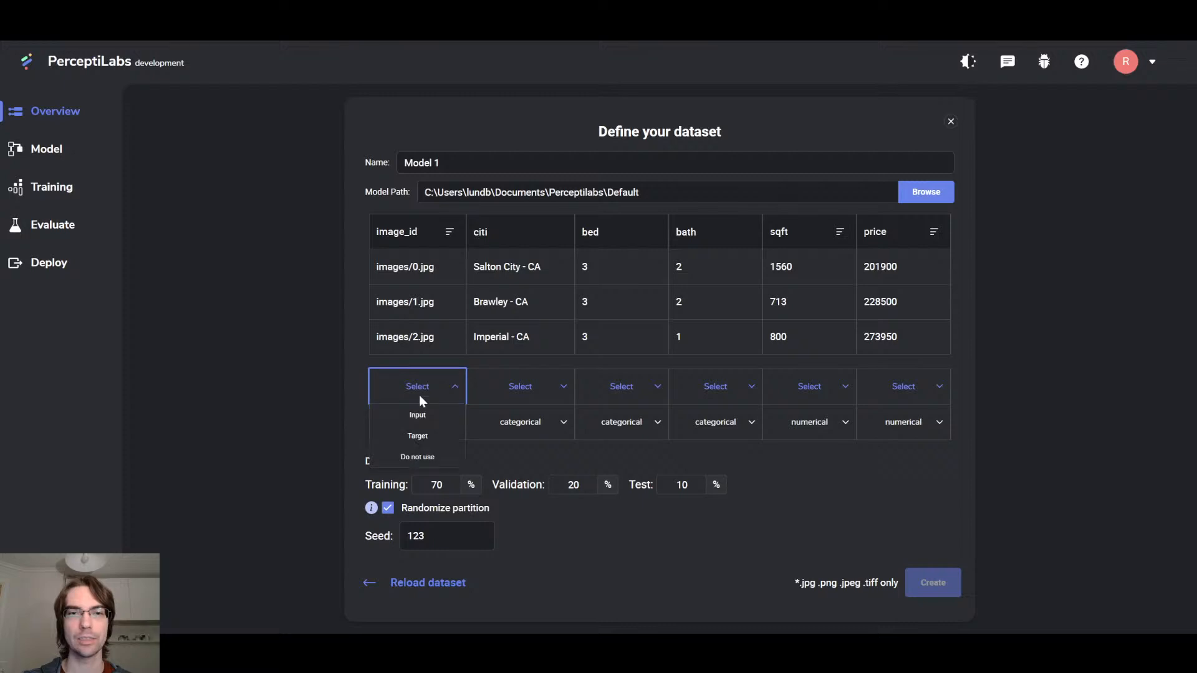
{"action": "left_click", "coordinate": [418, 410]}
{"action": "left_click", "coordinate": [540, 384]}
{"action": "left_click", "coordinate": [543, 410]}
Assign the bed, bath and sqft columns as Input and the price column as Target.
{"action": "left_click", "coordinate": [627, 388]}
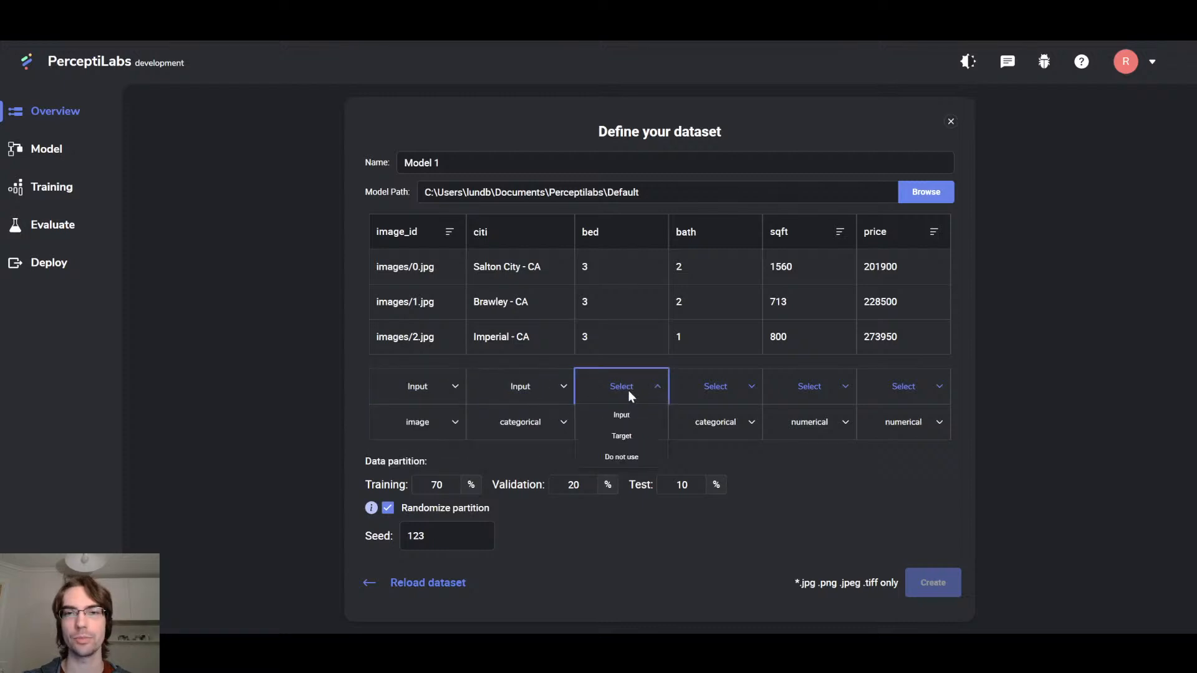
{"action": "left_click", "coordinate": [622, 413]}
{"action": "left_click", "coordinate": [701, 389]}
{"action": "left_click", "coordinate": [714, 413]}
{"action": "left_click", "coordinate": [800, 389]}
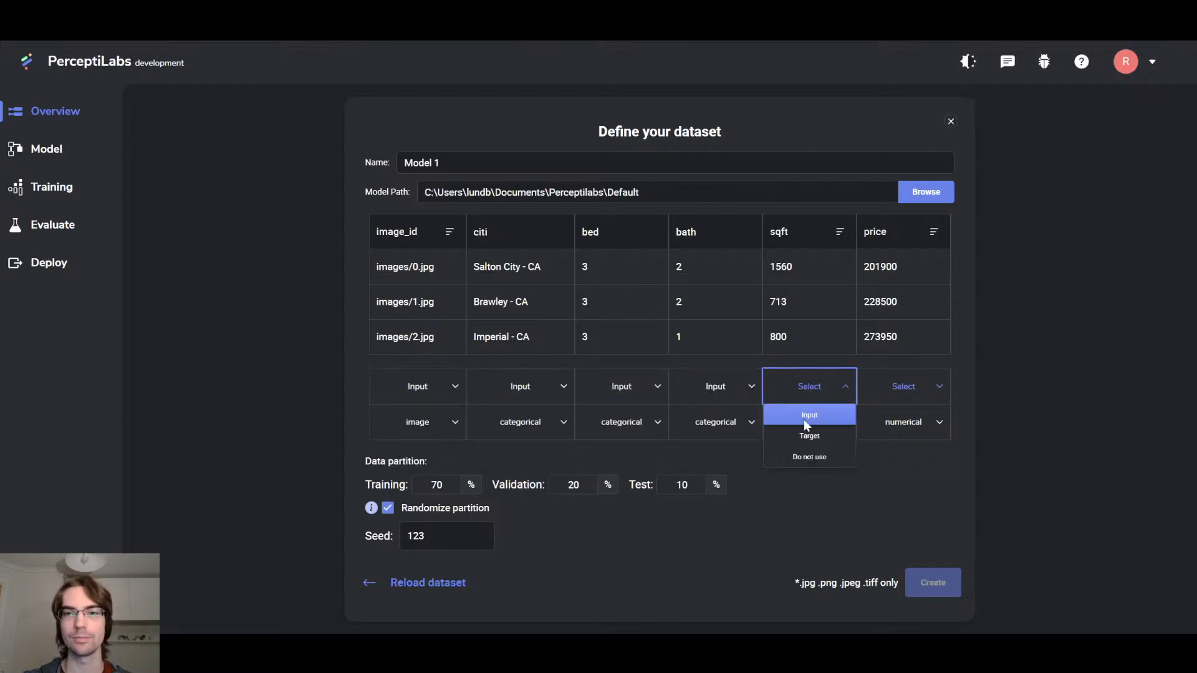
{"action": "left_click", "coordinate": [805, 415]}
{"action": "left_click", "coordinate": [894, 390]}
{"action": "left_click", "coordinate": [935, 434]}
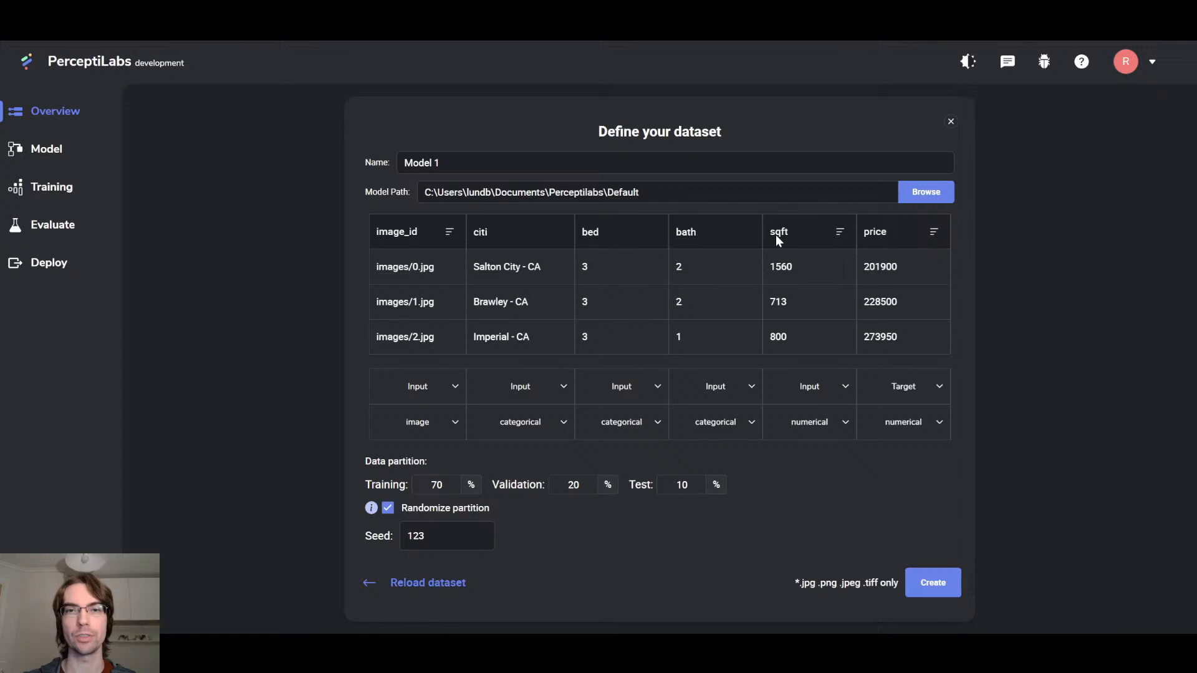
Enable Normalize with Standardization in the pre-processing of the sqft column and save it.
{"action": "left_click", "coordinate": [840, 232]}
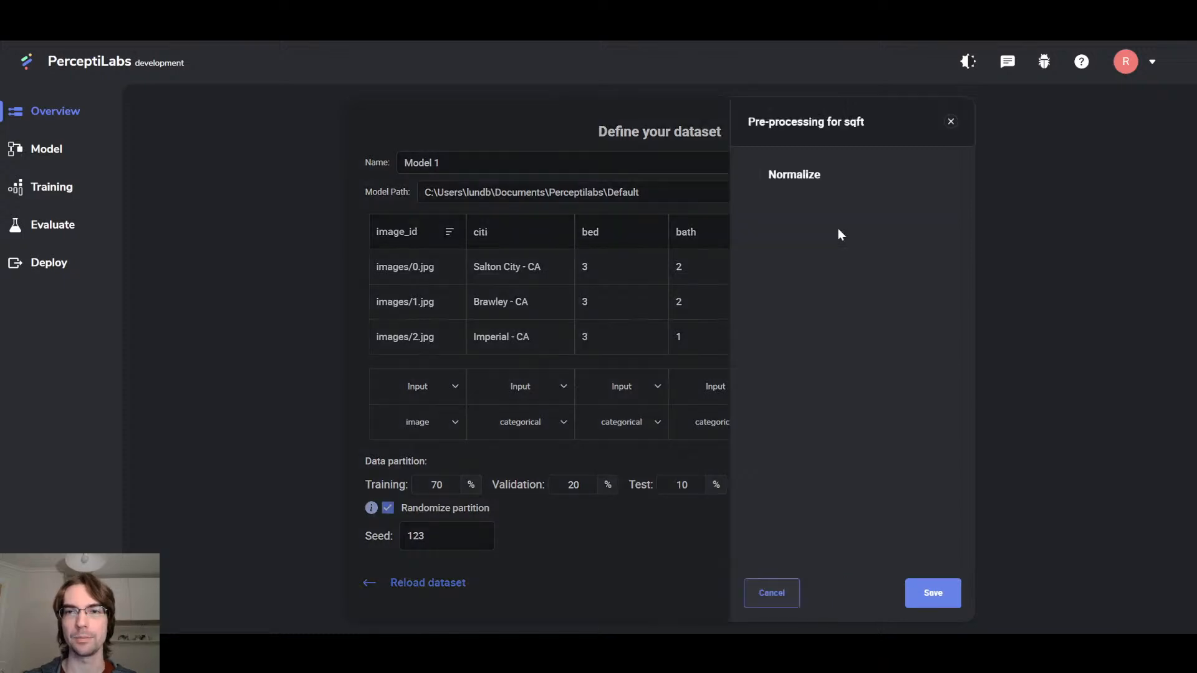
{"action": "left_click", "coordinate": [755, 175]}
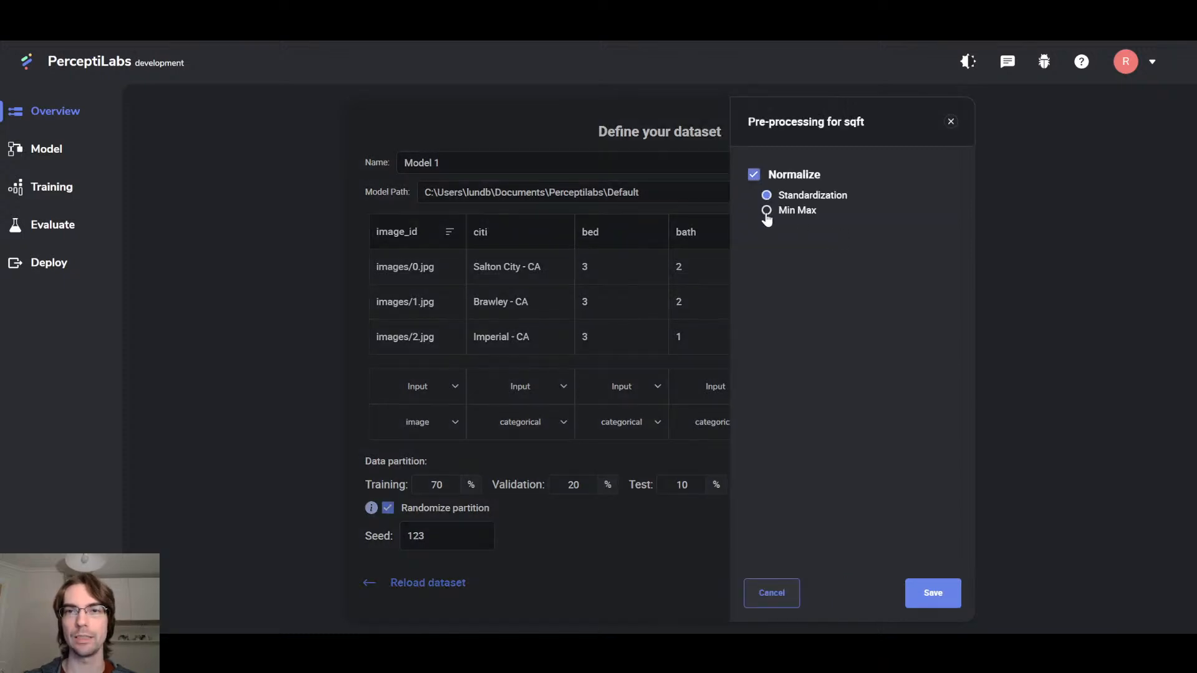
{"action": "left_click", "coordinate": [933, 593]}
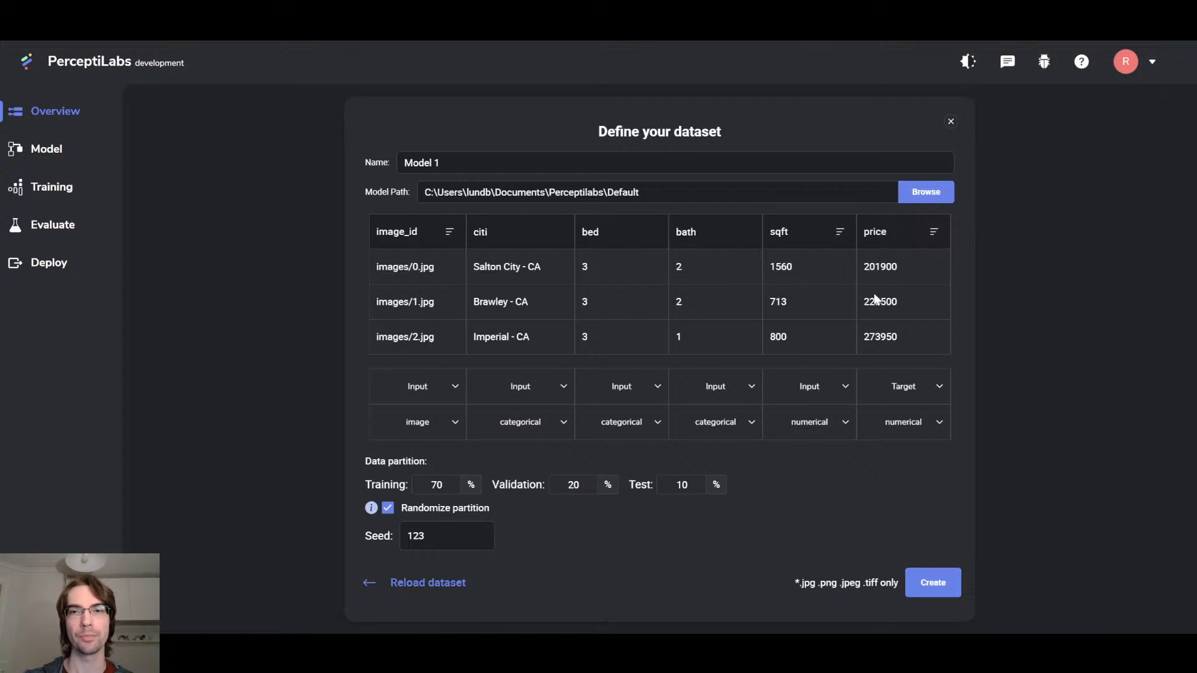
Resize the image_id images to a custom 64 × 64 in pre-processing, save it and create the model.
{"action": "left_click", "coordinate": [449, 235]}
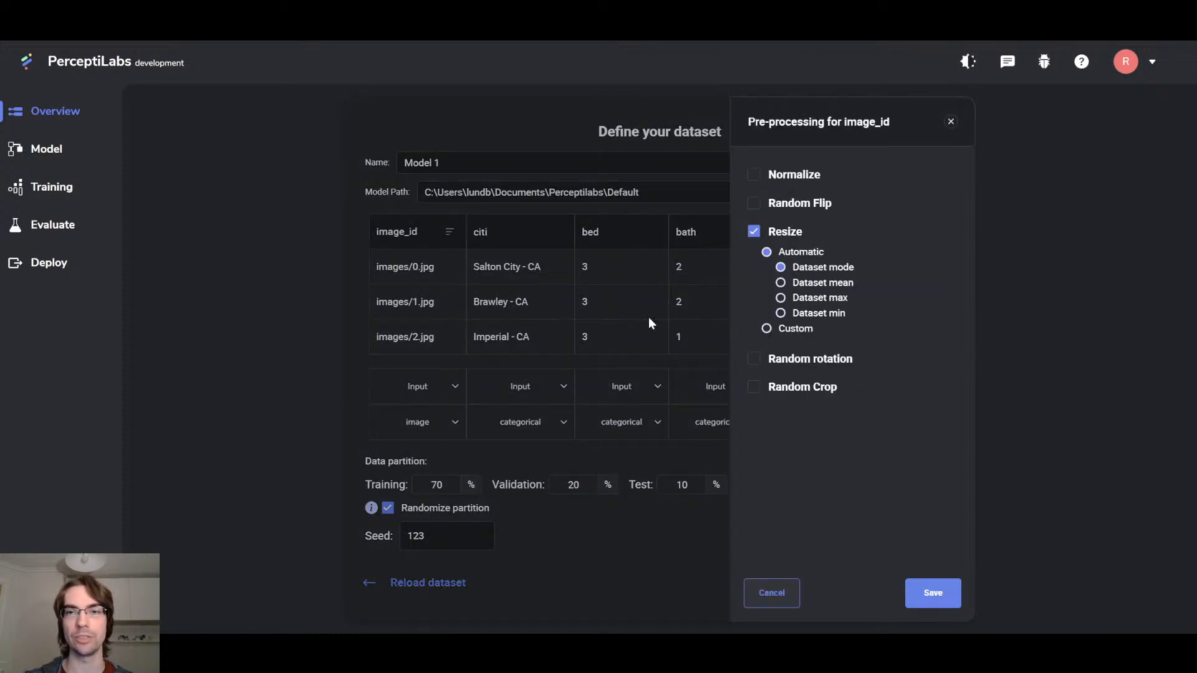
{"action": "left_click", "coordinate": [764, 330]}
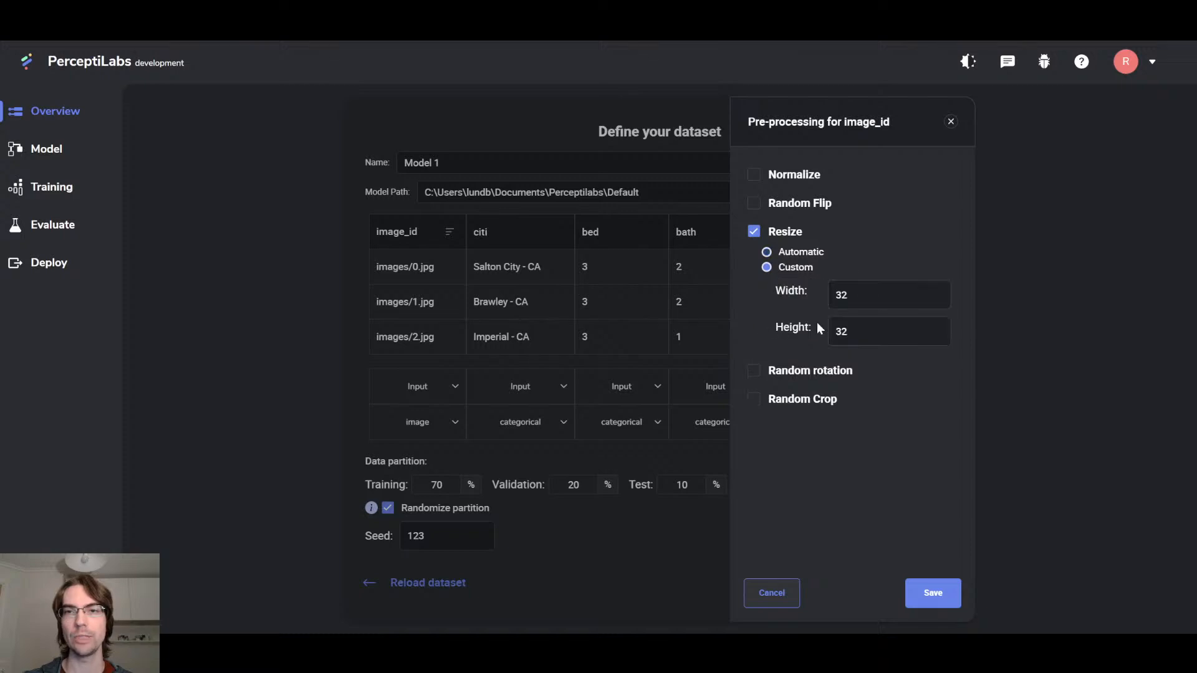
{"action": "double_click", "coordinate": [863, 295]}
{"action": "type", "text": "64"}
{"action": "double_click", "coordinate": [874, 329]}
{"action": "type", "text": "64"}
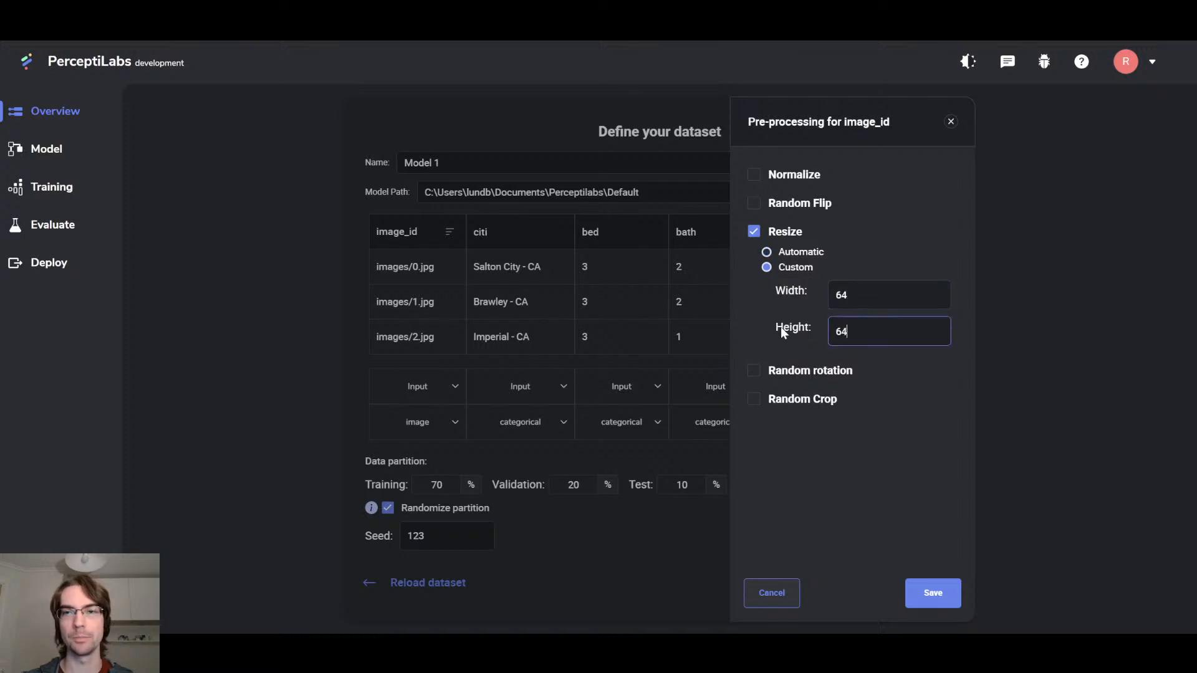
{"action": "left_click", "coordinate": [930, 596]}
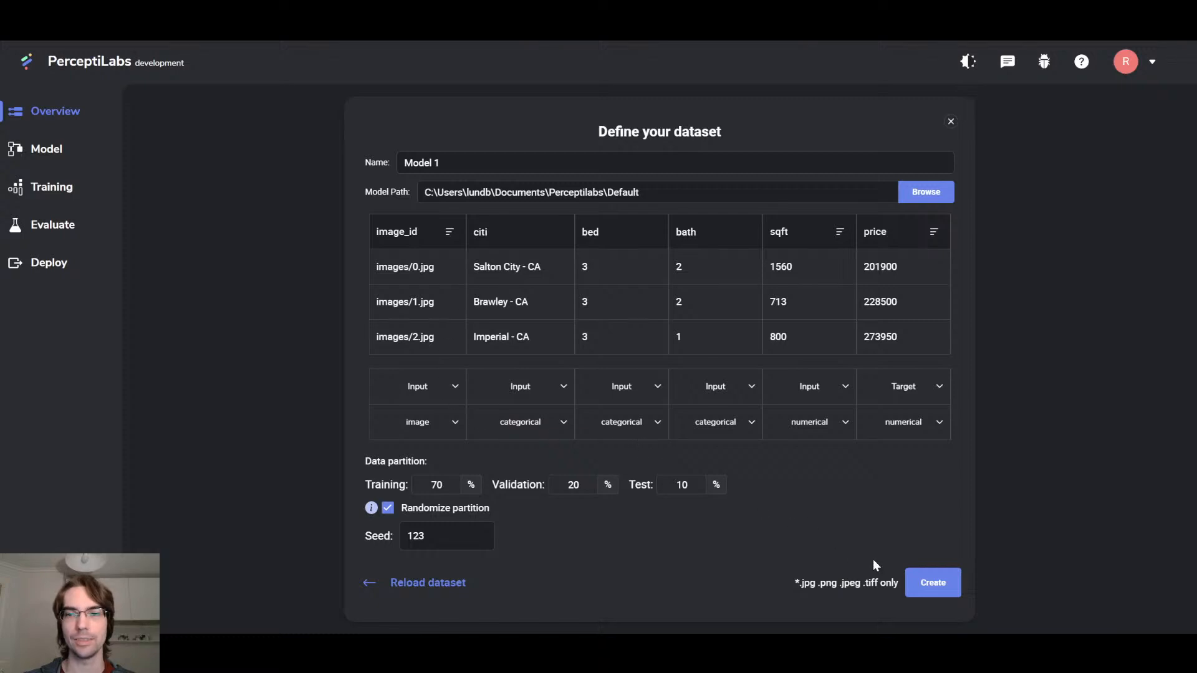
{"action": "left_click", "coordinate": [932, 582]}
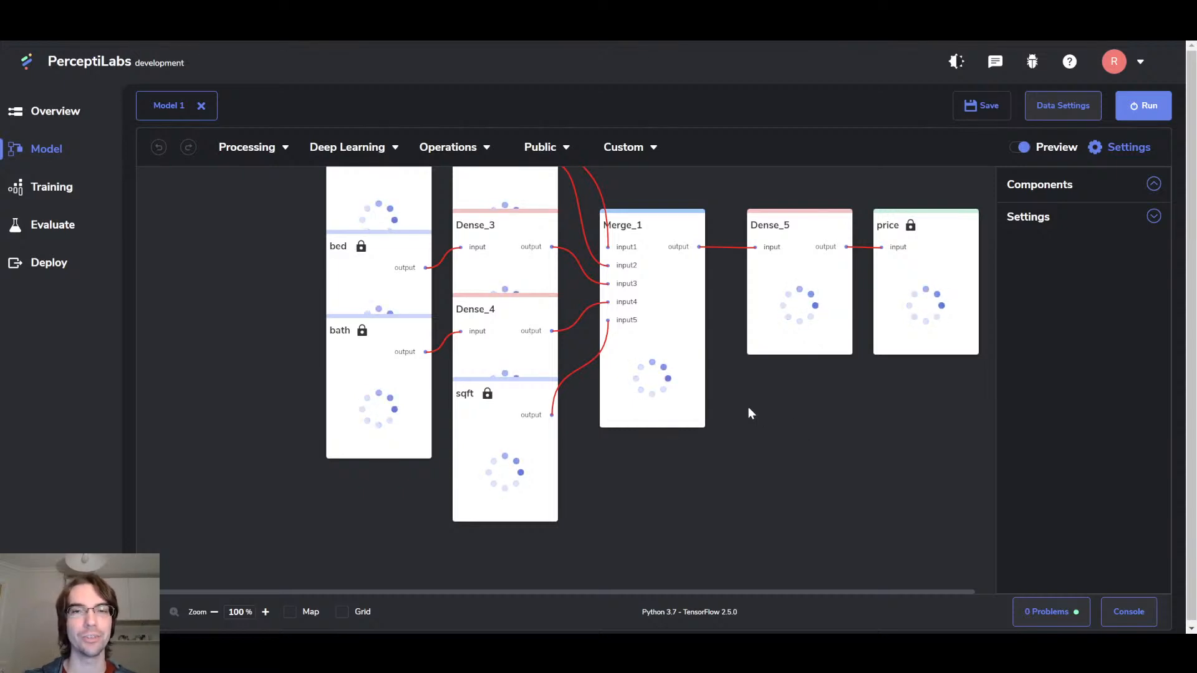
Move the whole network of components down the canvas so the complete model fits in view.
{"action": "scroll", "coordinate": [747, 406], "scroll_direction": "down", "scroll_amount": 4}
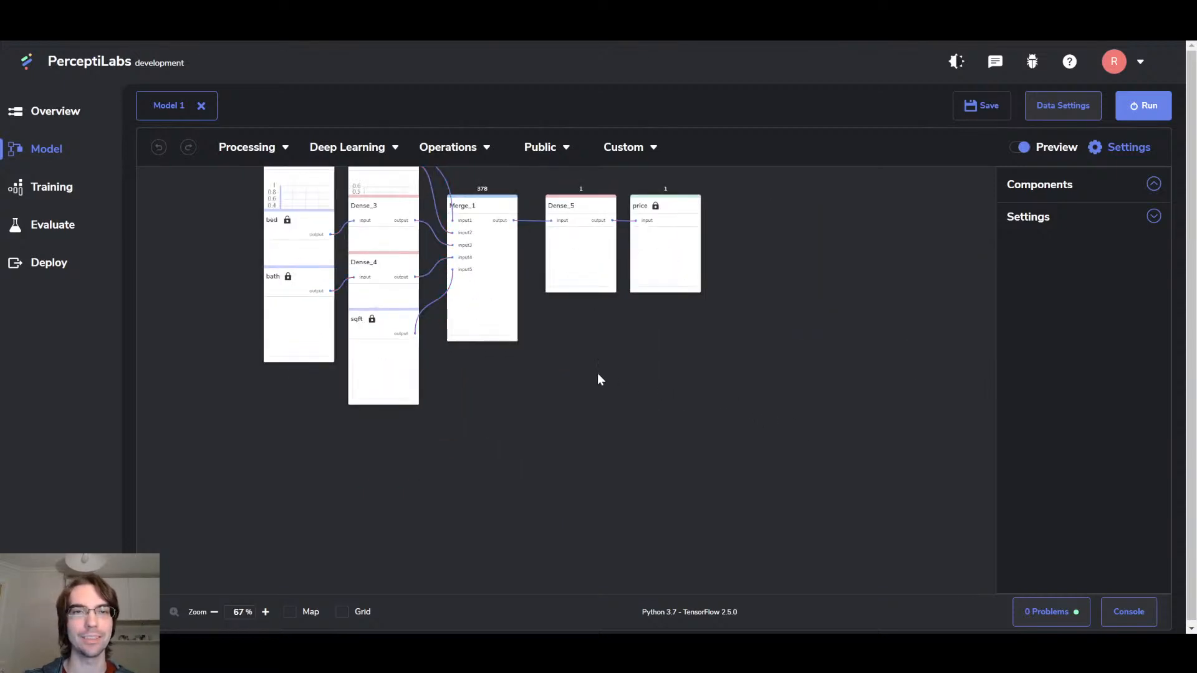
{"action": "scroll", "coordinate": [598, 375], "scroll_direction": "down", "scroll_amount": 2}
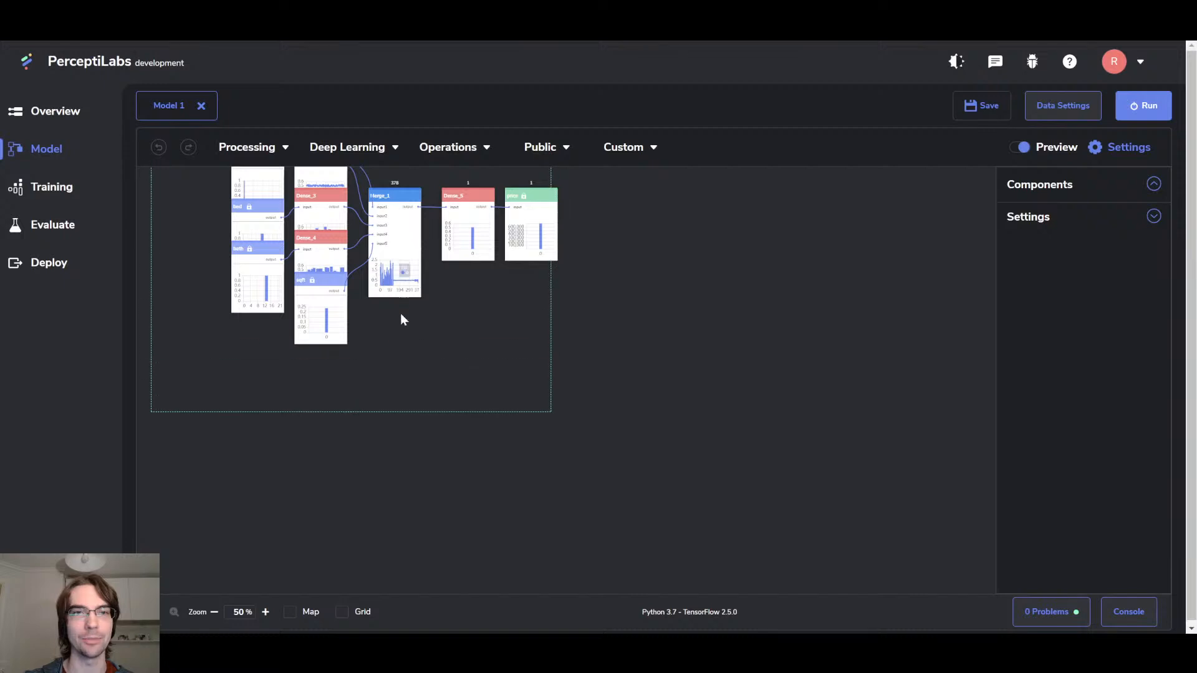
{"action": "left_click_drag", "start_coordinate": [400, 314], "coordinate": [405, 358]}
{"action": "left_click_drag", "start_coordinate": [341, 276], "coordinate": [342, 243]}
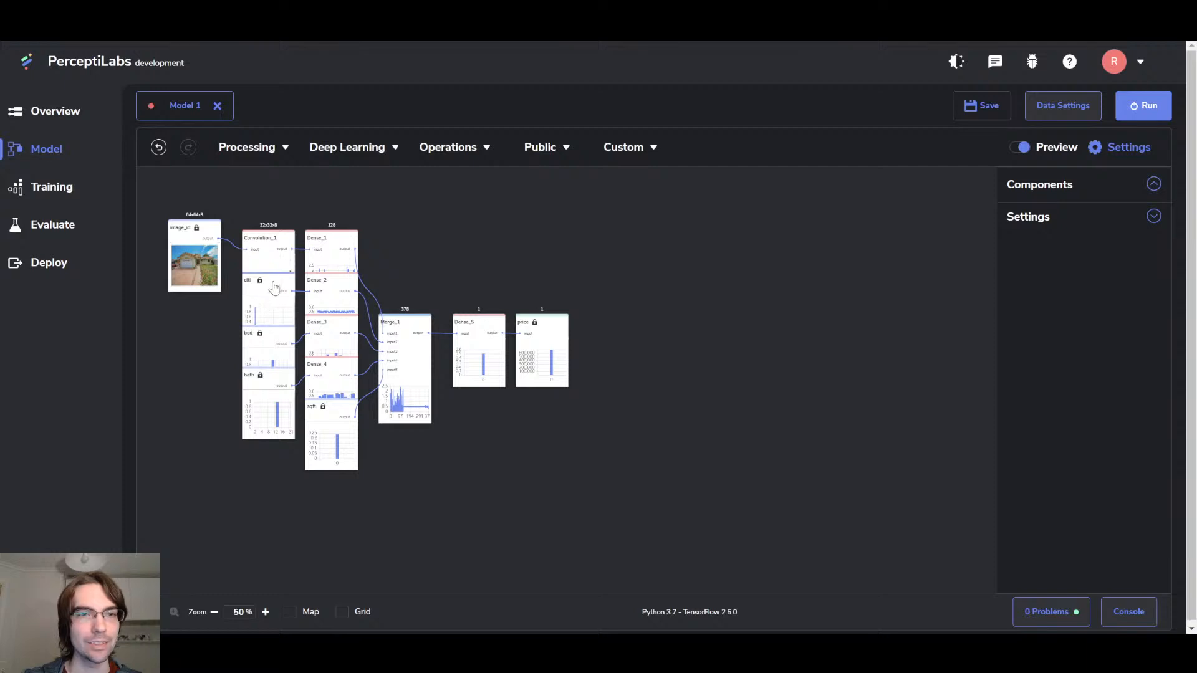
Arrange the city, bed, bath and sqft inputs in a column beneath image_id, and shift the whole network slightly upward.
{"action": "left_click_drag", "start_coordinate": [274, 286], "coordinate": [198, 315]}
{"action": "left_click_drag", "start_coordinate": [269, 337], "coordinate": [198, 400]}
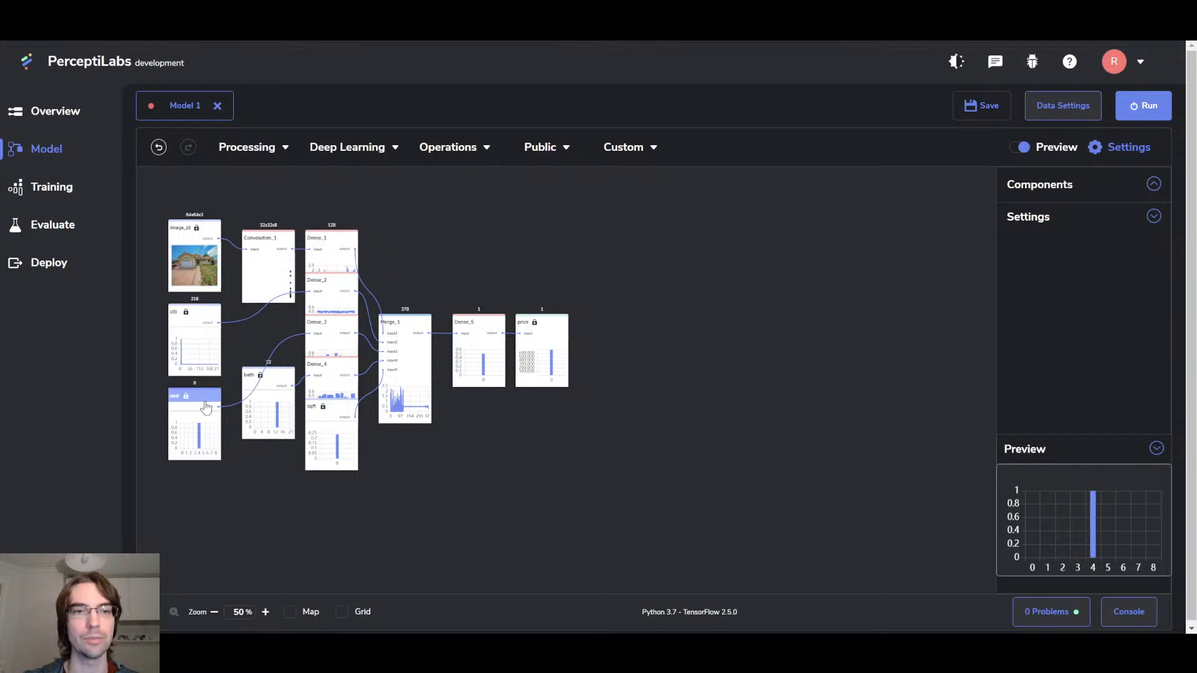
{"action": "left_click_drag", "start_coordinate": [283, 383], "coordinate": [209, 489]}
{"action": "left_click_drag", "start_coordinate": [345, 411], "coordinate": [203, 572]}
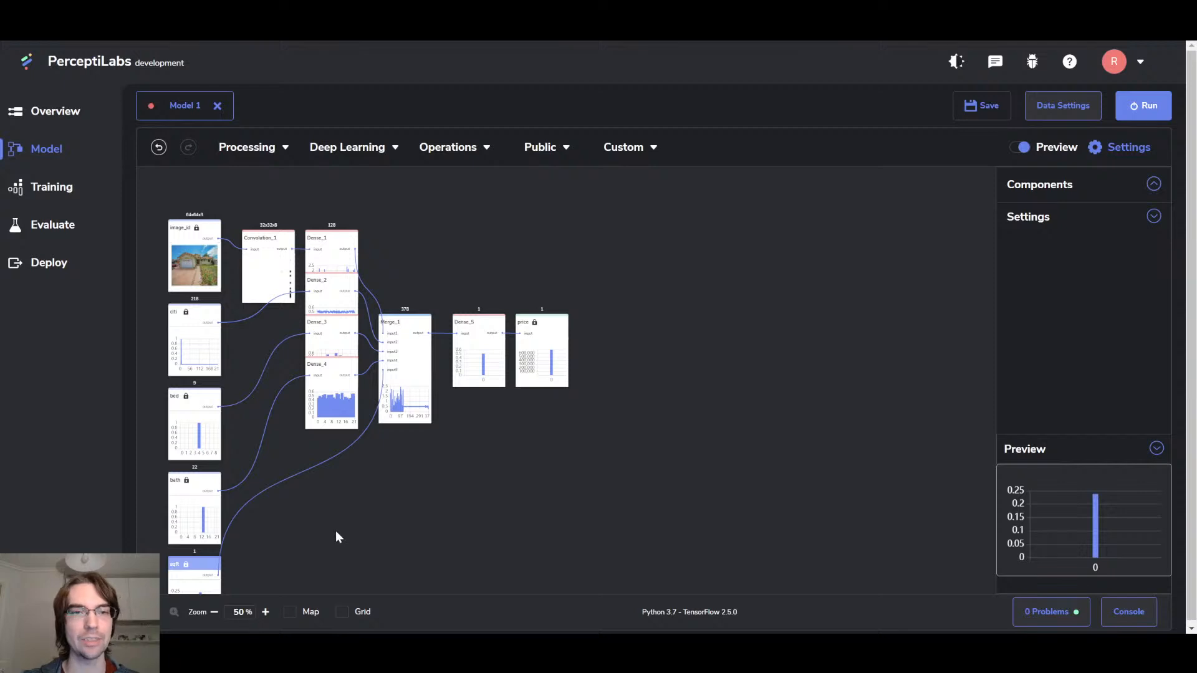
{"action": "left_click", "coordinate": [336, 533]}
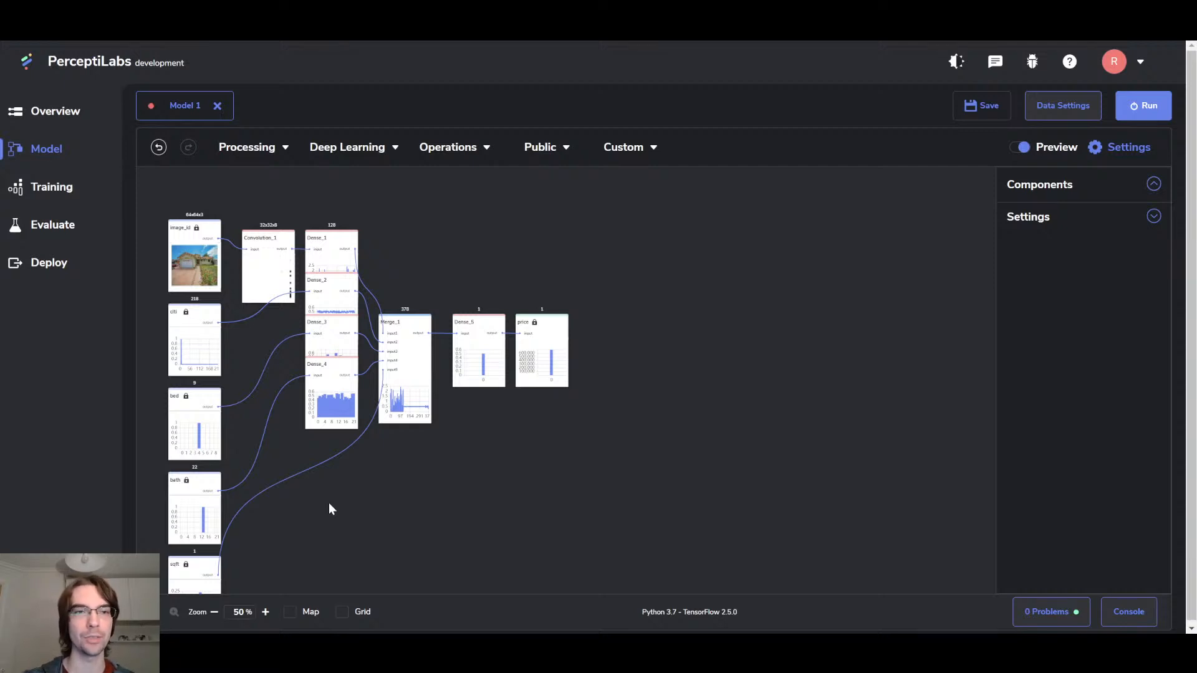
{"action": "key", "text": "ctrl+a"}
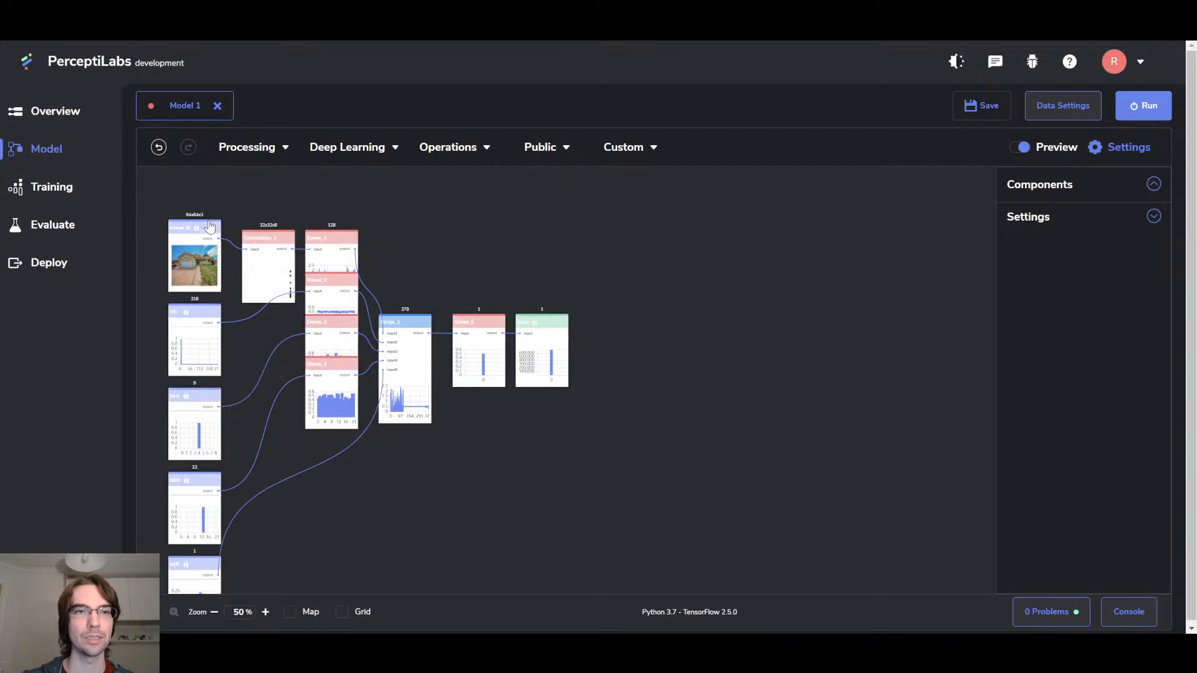
{"action": "left_click", "coordinate": [207, 200]}
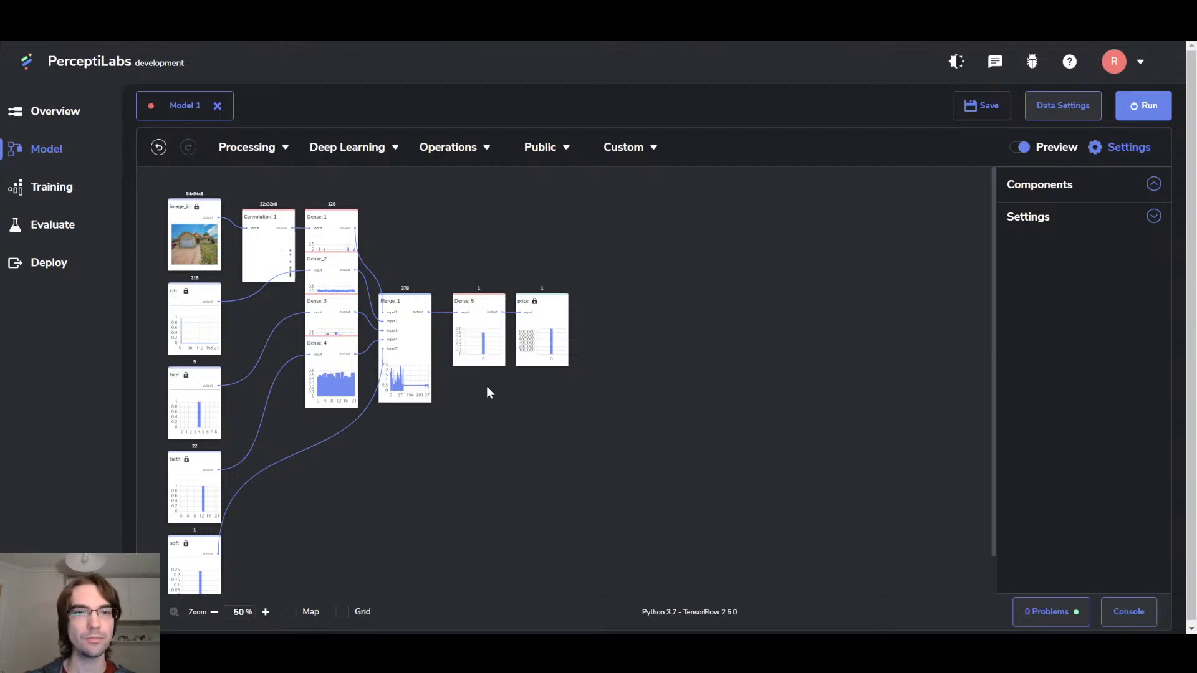
Move the Merge, final Dense and price components together to the right, away from the other Dense components.
{"action": "left_click_drag", "start_coordinate": [389, 244], "coordinate": [597, 470]}
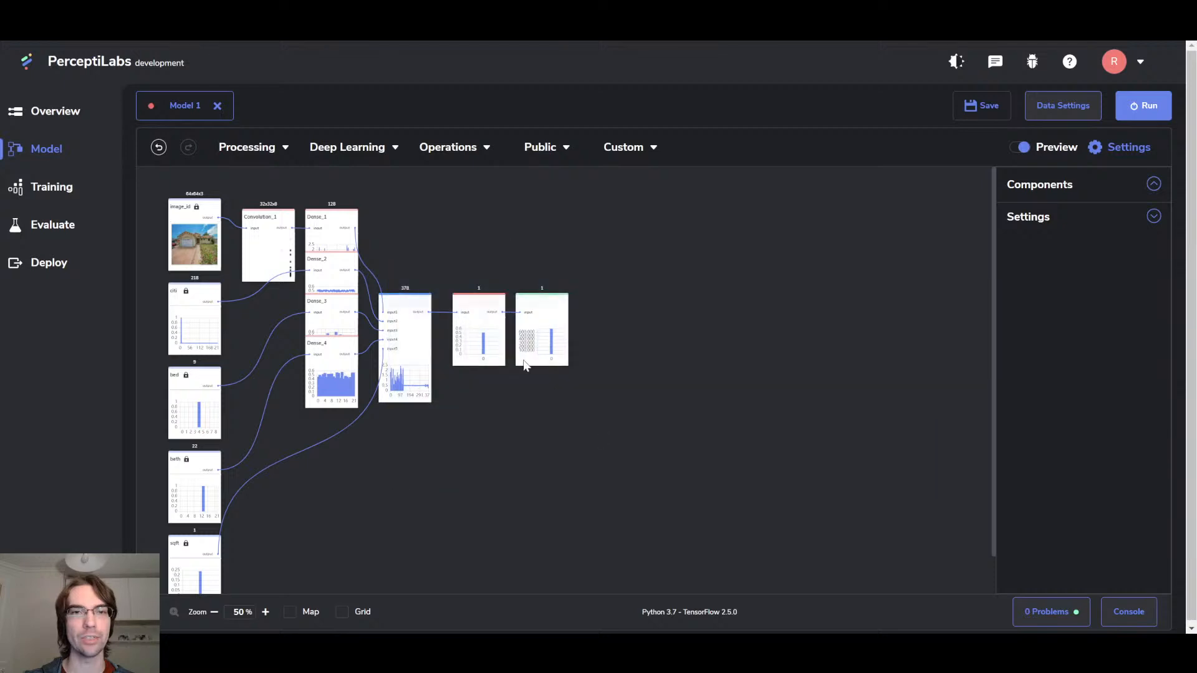
{"action": "left_click_drag", "start_coordinate": [416, 301], "coordinate": [503, 303]}
{"action": "left_click", "coordinate": [475, 234]}
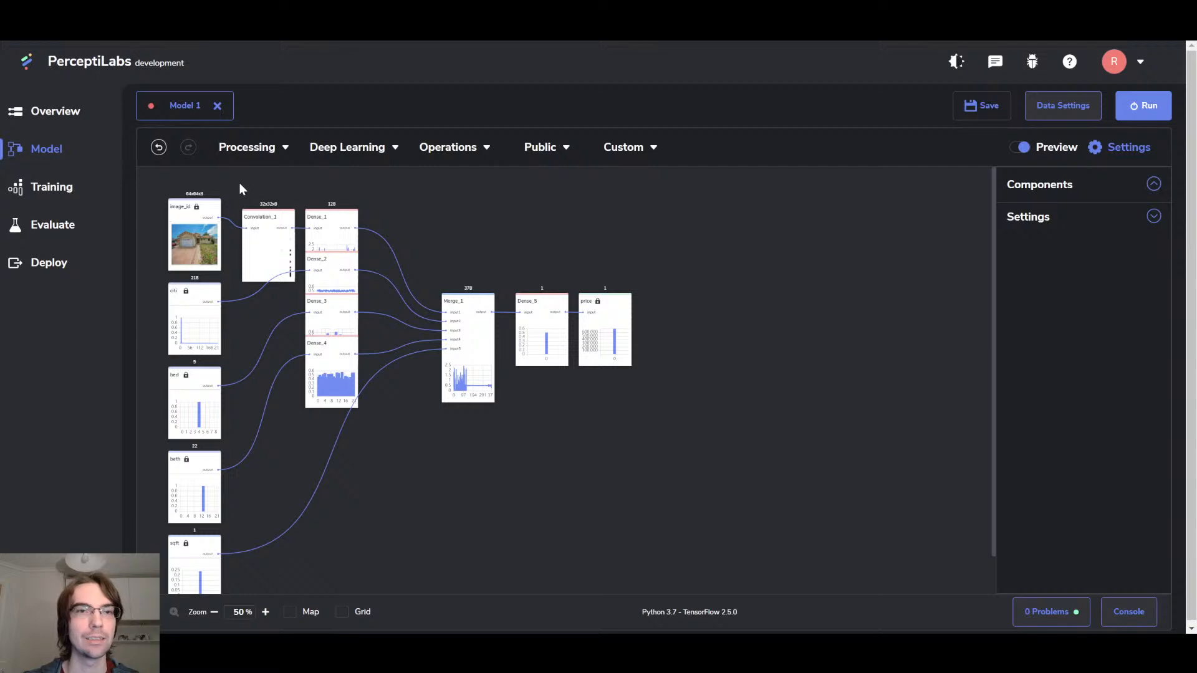
Delete the Convolution component, the four Dense components before Merge, and the connection from sqft to Merge.
{"action": "left_click_drag", "start_coordinate": [238, 189], "coordinate": [399, 495]}
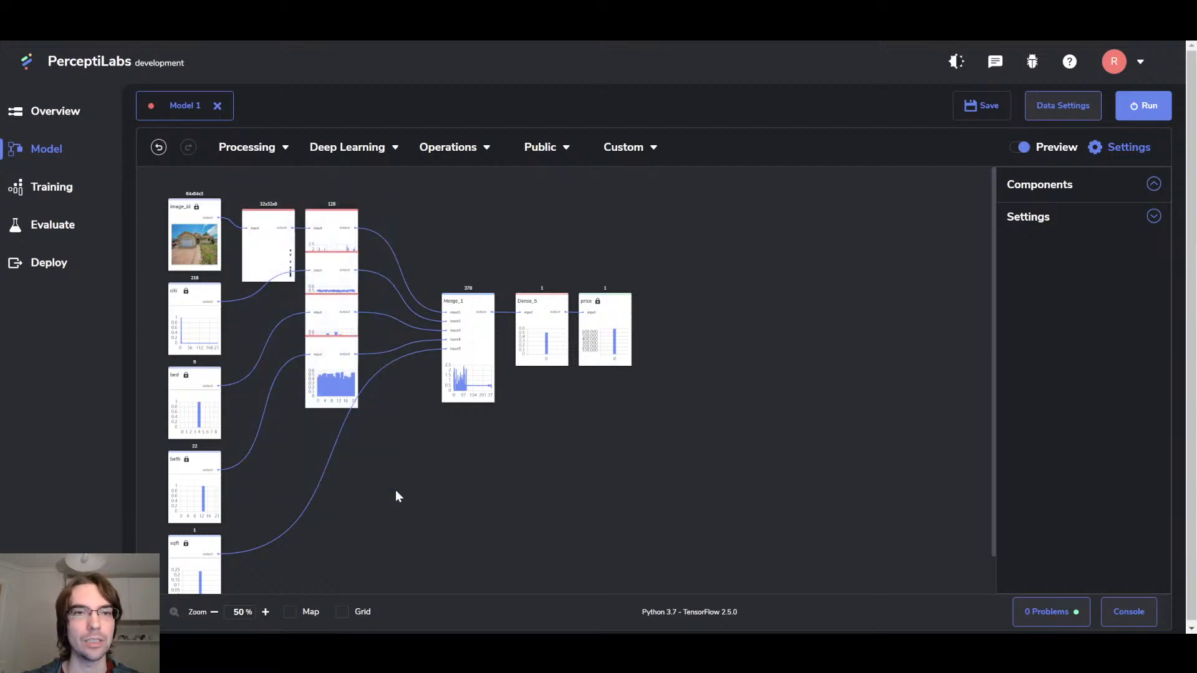
{"action": "key", "text": "Delete"}
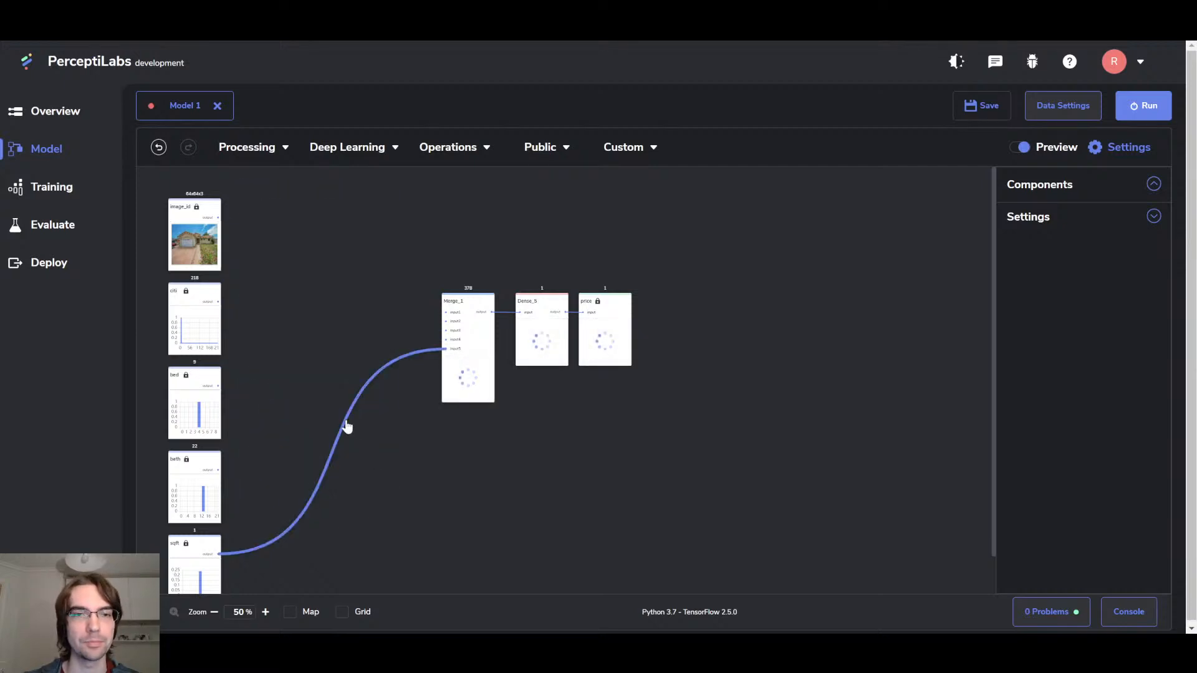
{"action": "left_click", "coordinate": [346, 426]}
{"action": "key", "text": "Delete"}
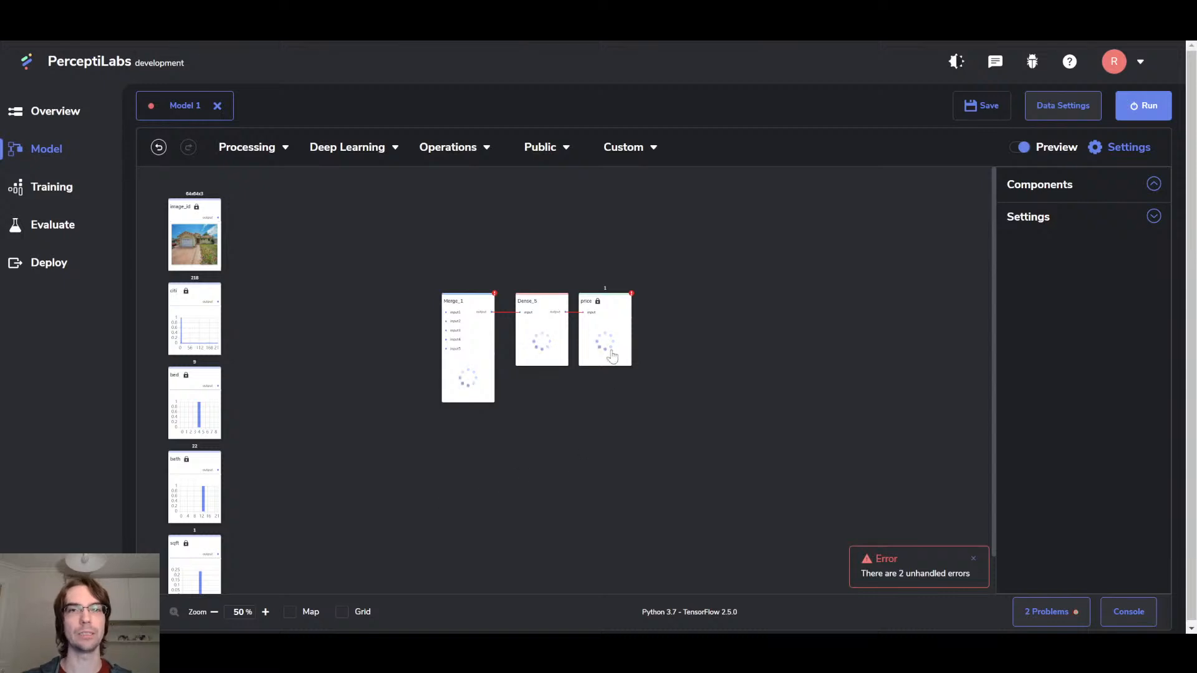
Move the final Dense and price components together farther right, leaving a wide gap after Merge.
{"action": "left_click_drag", "start_coordinate": [502, 269], "coordinate": [670, 408]}
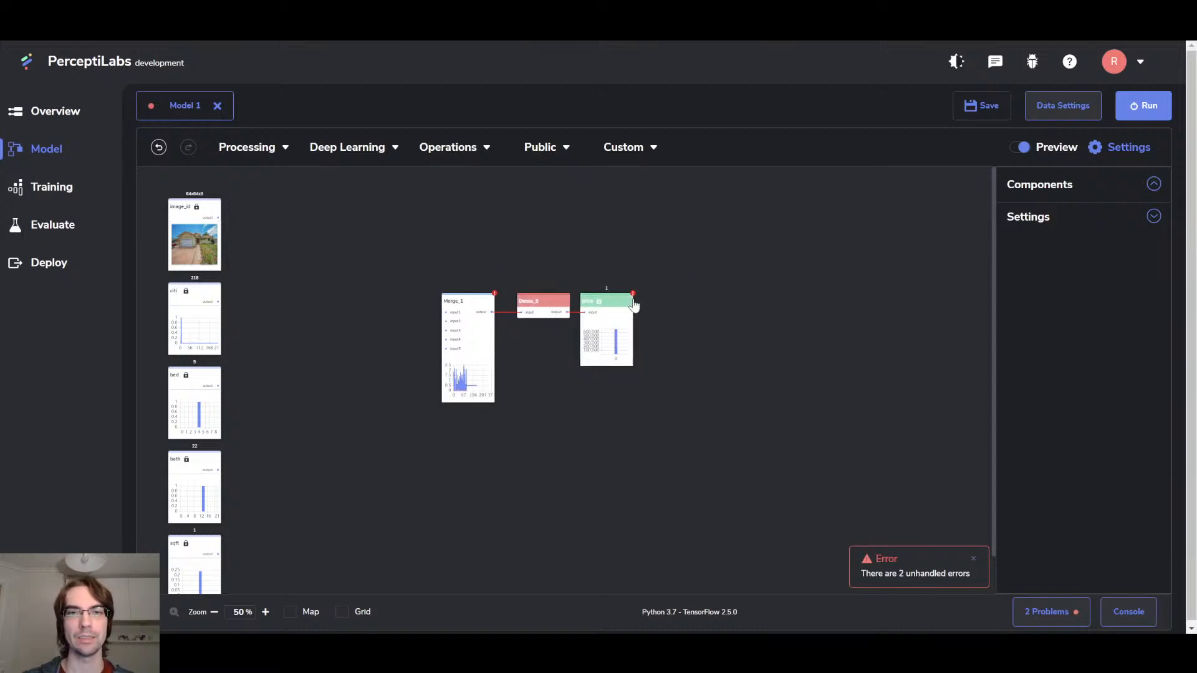
{"action": "left_click_drag", "start_coordinate": [607, 300], "coordinate": [702, 300]}
{"action": "left_click", "coordinate": [574, 339]}
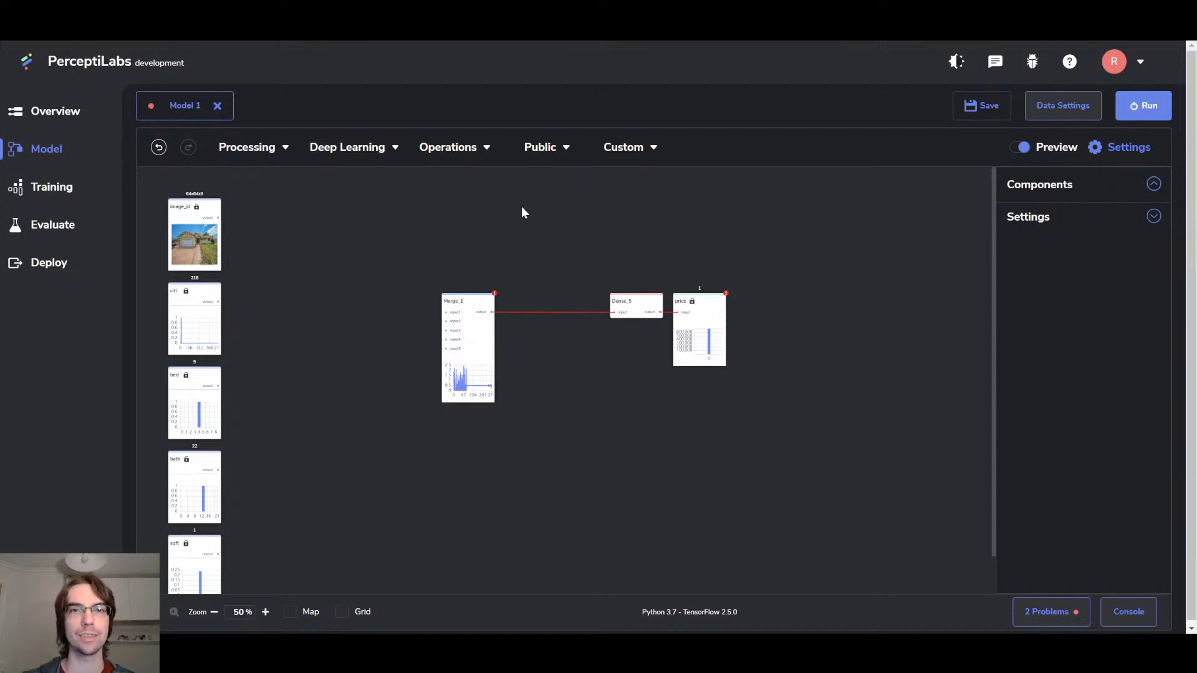
Add a VGG16 component beside the image_id input, connected to its output.
{"action": "left_click", "coordinate": [567, 154]}
{"action": "left_click_drag", "start_coordinate": [534, 180], "coordinate": [249, 196]}
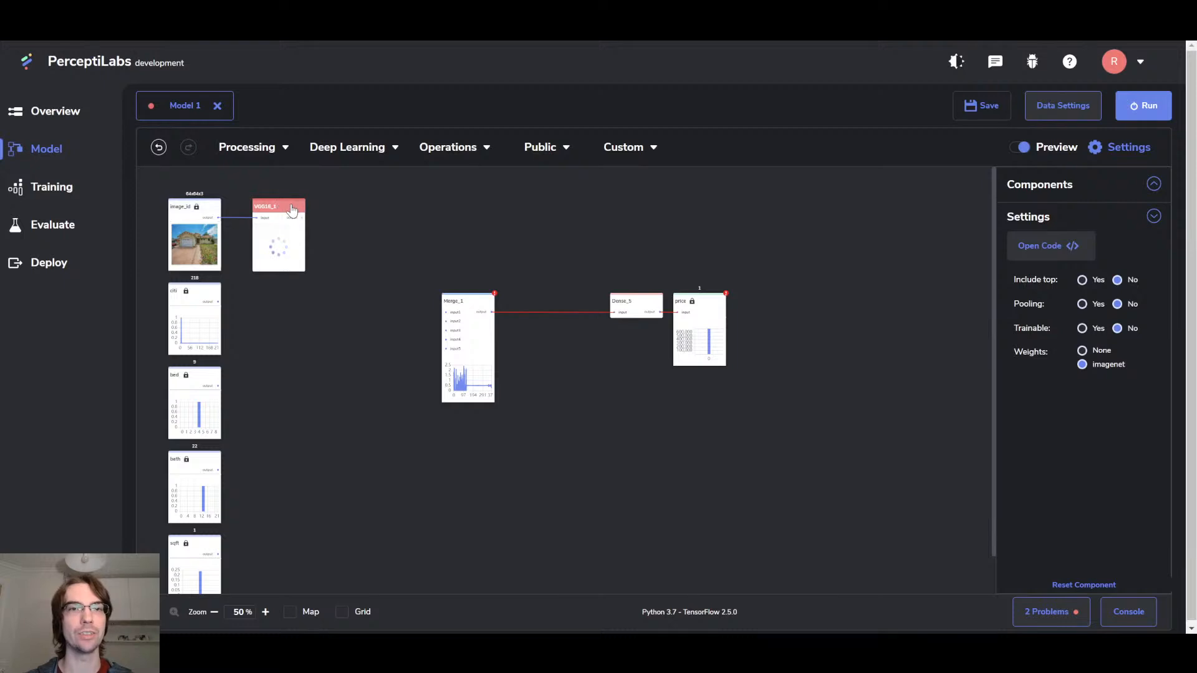
{"action": "left_click", "coordinate": [369, 211]}
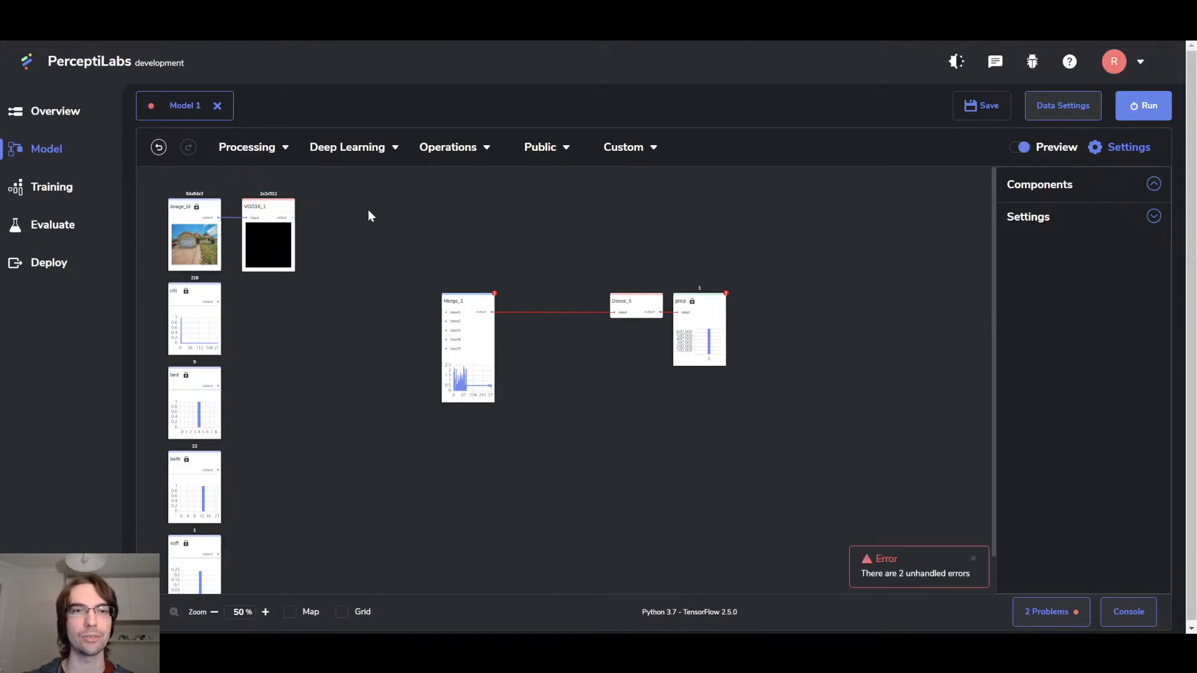
Add a Dense component directly after VGG16, connected to its output and aligned in the same row.
{"action": "left_click", "coordinate": [366, 150]}
{"action": "left_click", "coordinate": [335, 179]}
{"action": "left_click", "coordinate": [329, 196]}
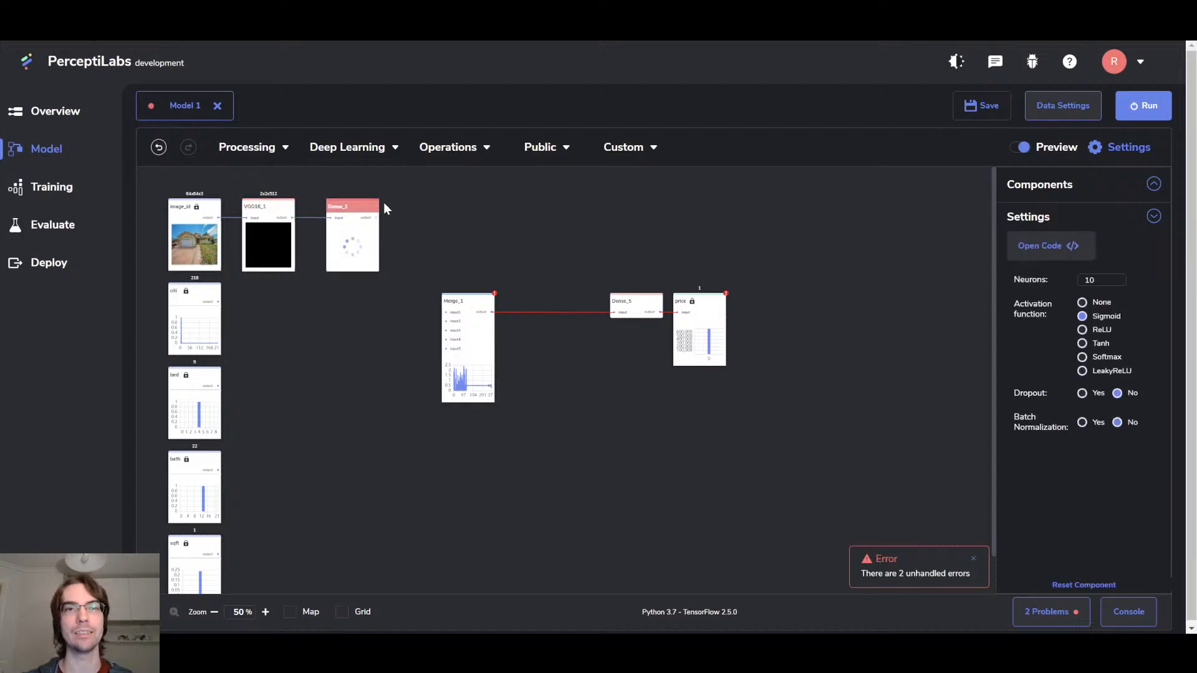
{"action": "left_click_drag", "start_coordinate": [367, 206], "coordinate": [357, 205]}
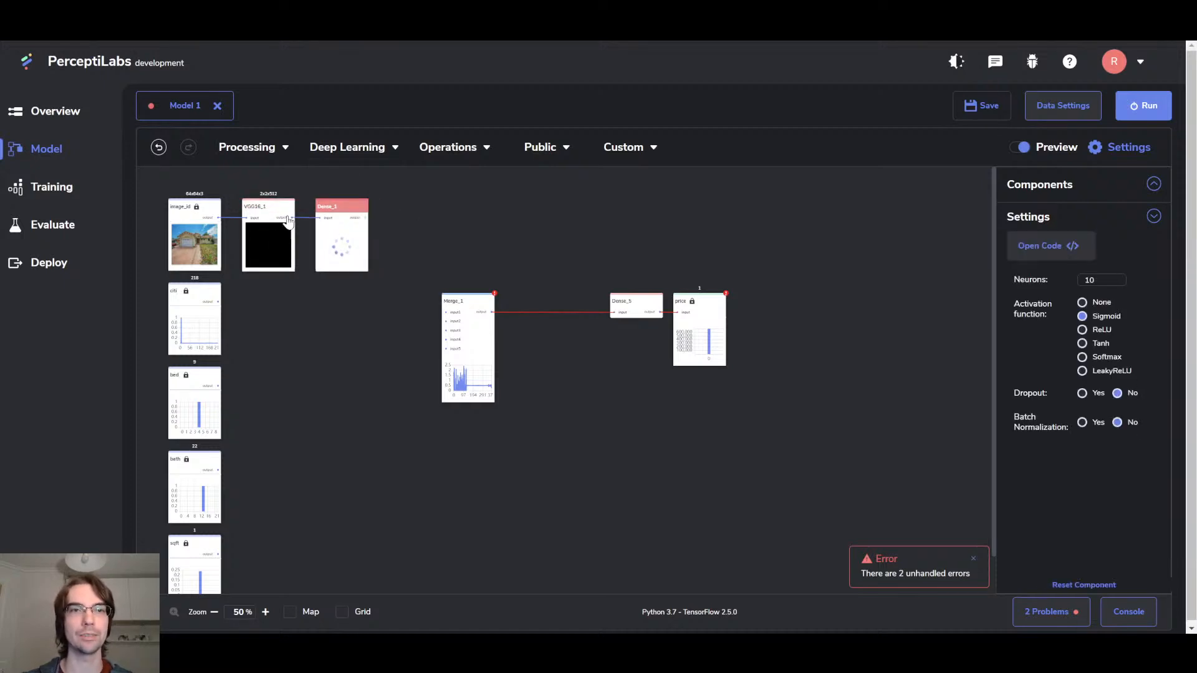
Set the Dense component after VGG16 to 128 neurons with ReLU activation and connect it to Merge's first input.
{"action": "left_click_drag", "start_coordinate": [1112, 280], "coordinate": [1038, 285]}
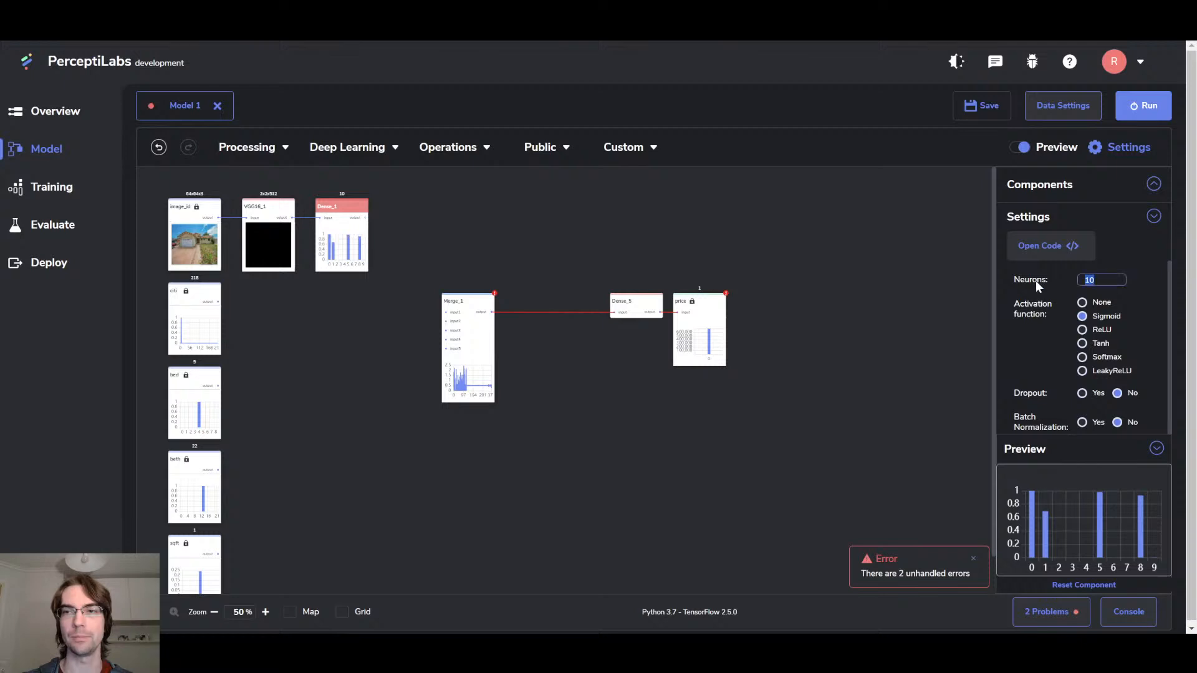
{"action": "type", "text": "128"}
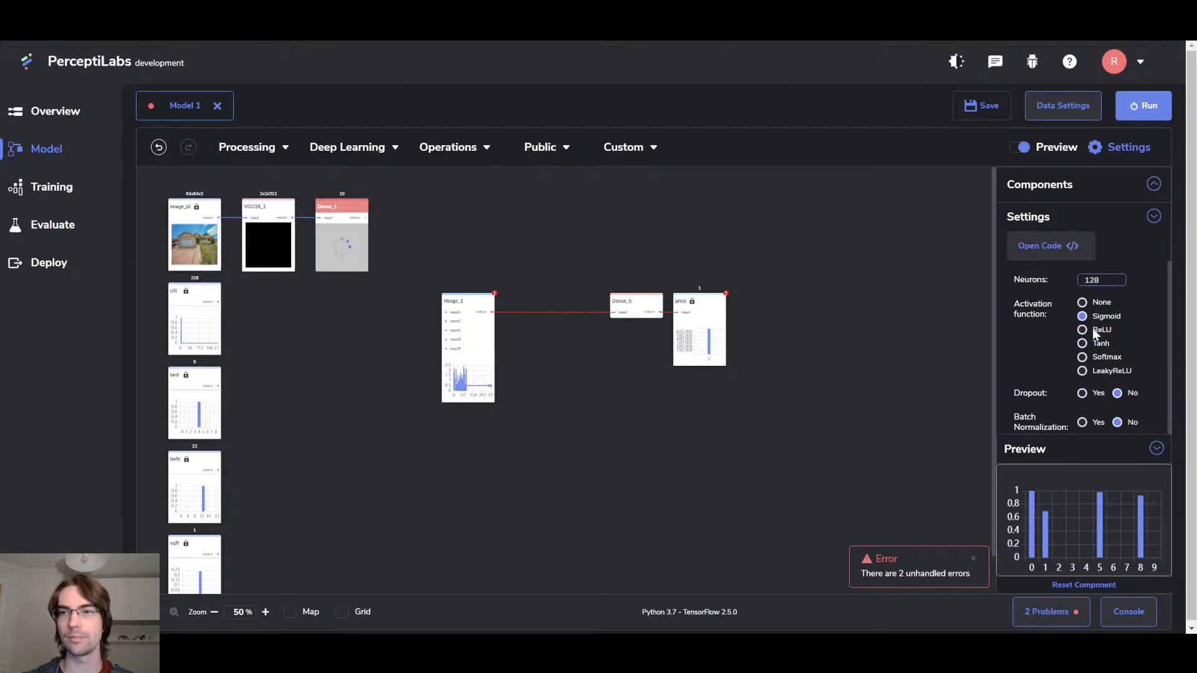
{"action": "left_click", "coordinate": [1093, 330]}
{"action": "left_click", "coordinate": [1157, 449]}
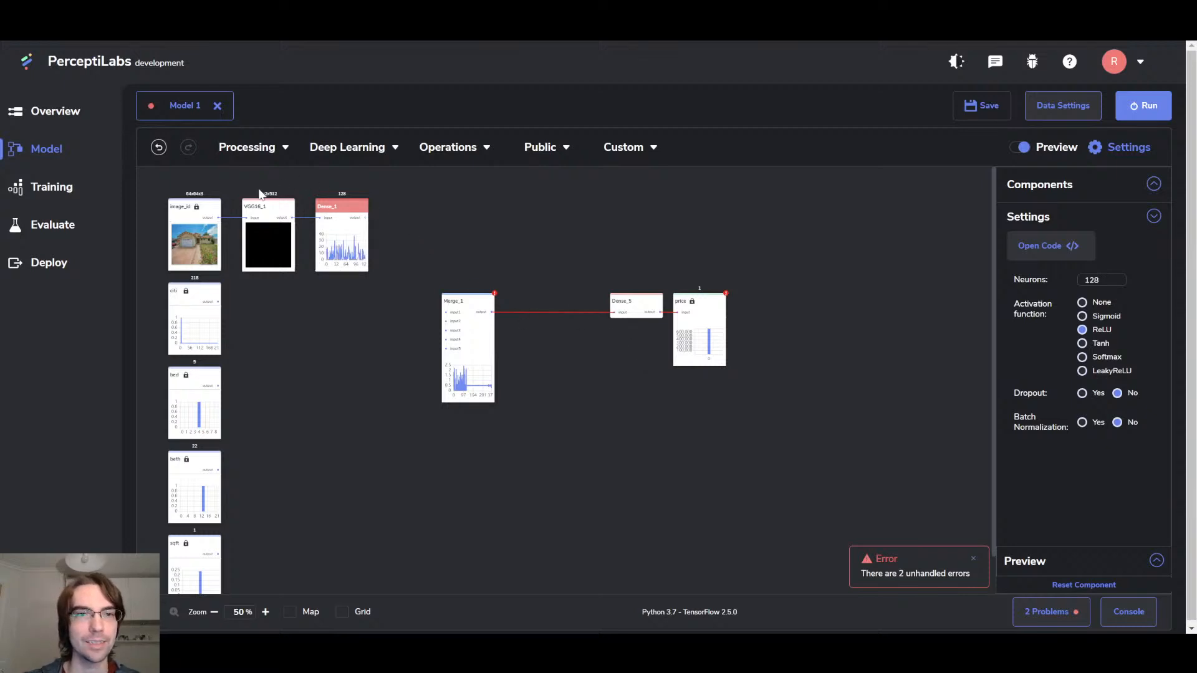
{"action": "left_click_drag", "start_coordinate": [366, 223], "coordinate": [444, 311]}
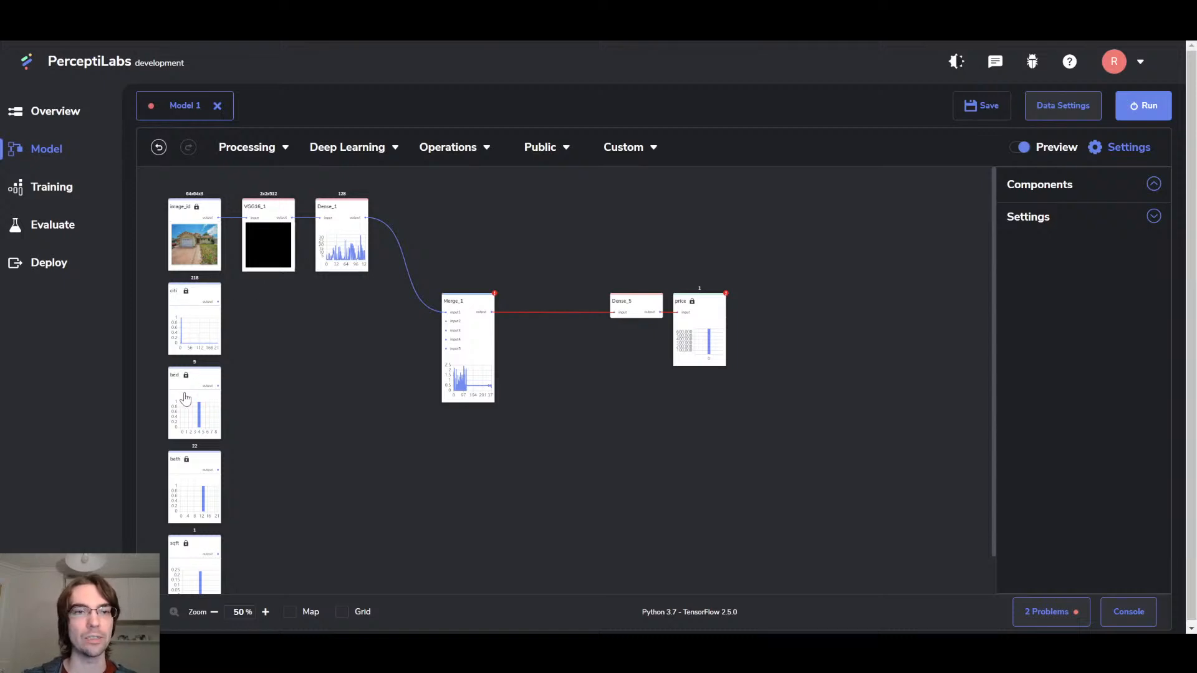
Add a Dense component after the city input, set its activation to ReLU and connect it to Merge's second input.
{"action": "scroll", "coordinate": [204, 525], "scroll_direction": "down", "scroll_amount": 1}
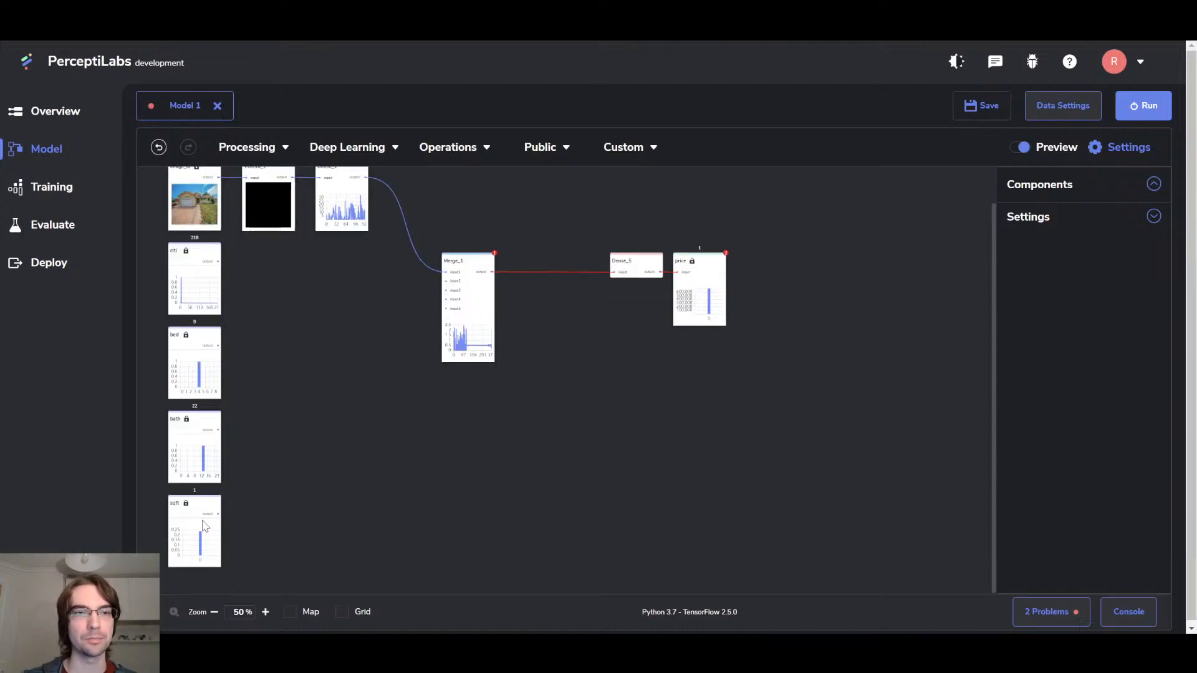
{"action": "scroll", "coordinate": [205, 526], "scroll_direction": "up", "scroll_amount": 1}
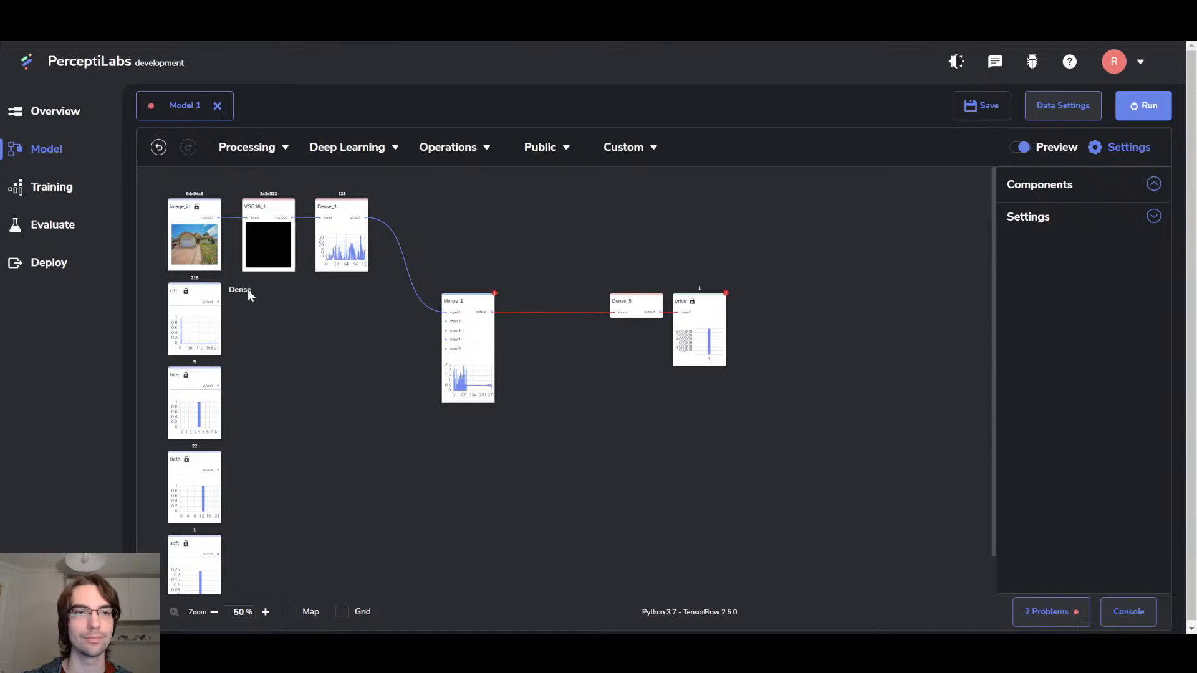
{"action": "left_click_drag", "start_coordinate": [248, 289], "coordinate": [252, 282]}
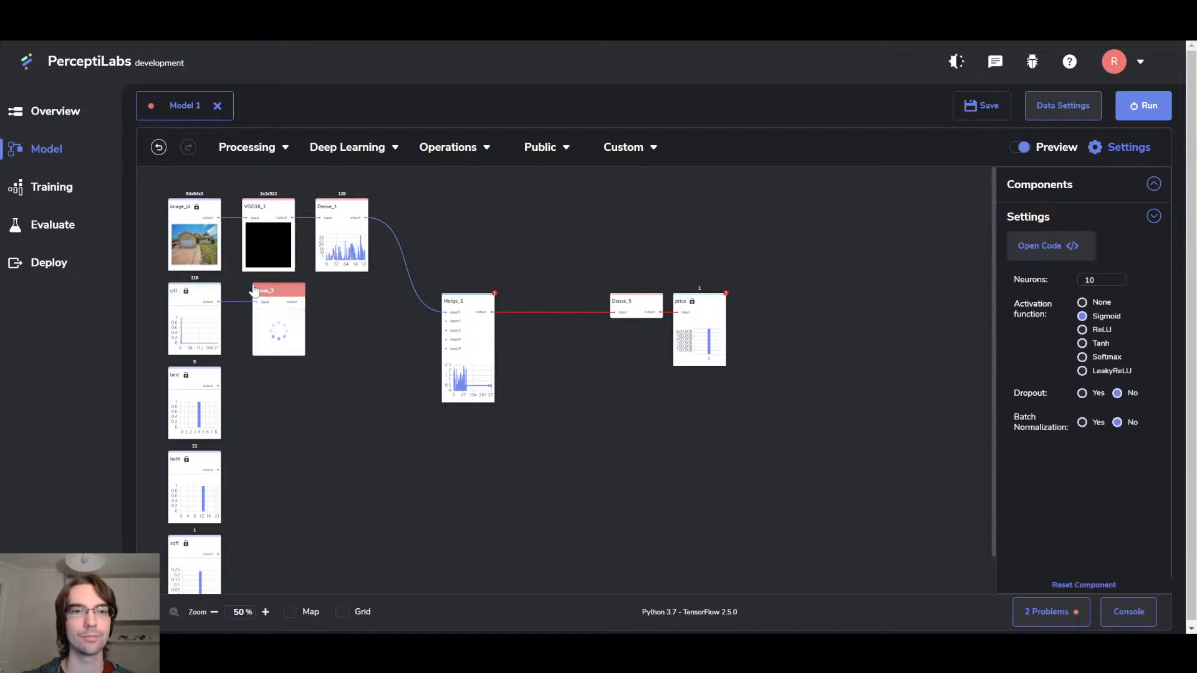
{"action": "left_click", "coordinate": [1082, 331]}
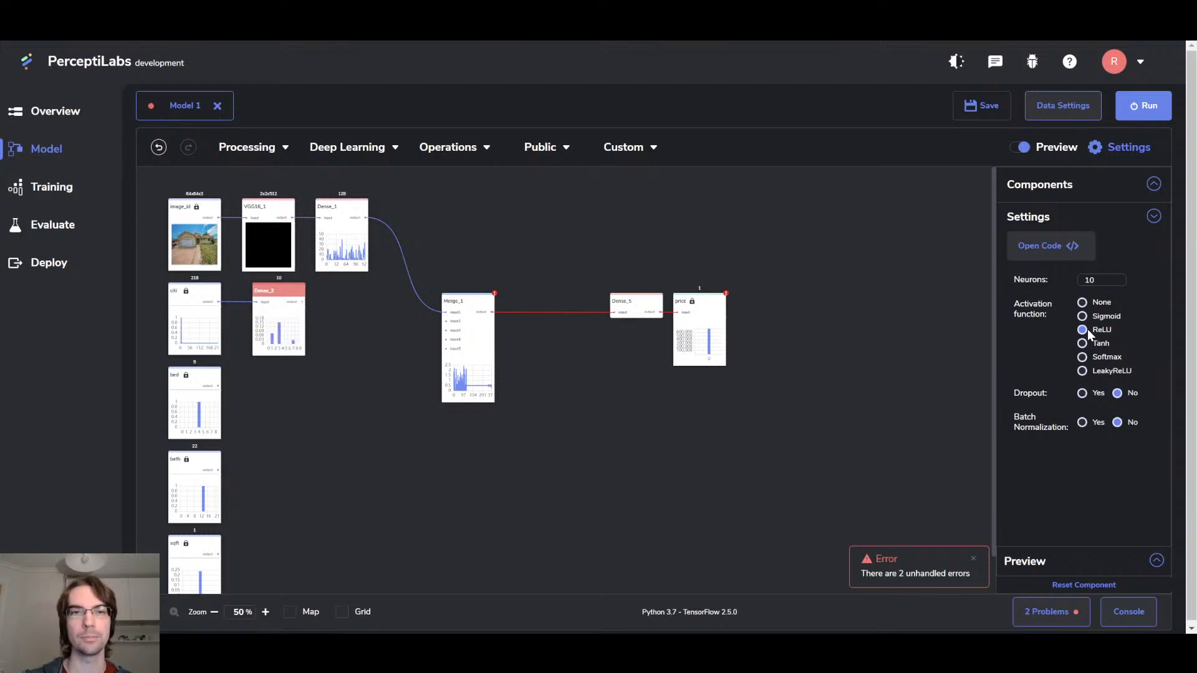
{"action": "left_click_drag", "start_coordinate": [305, 301], "coordinate": [446, 323]}
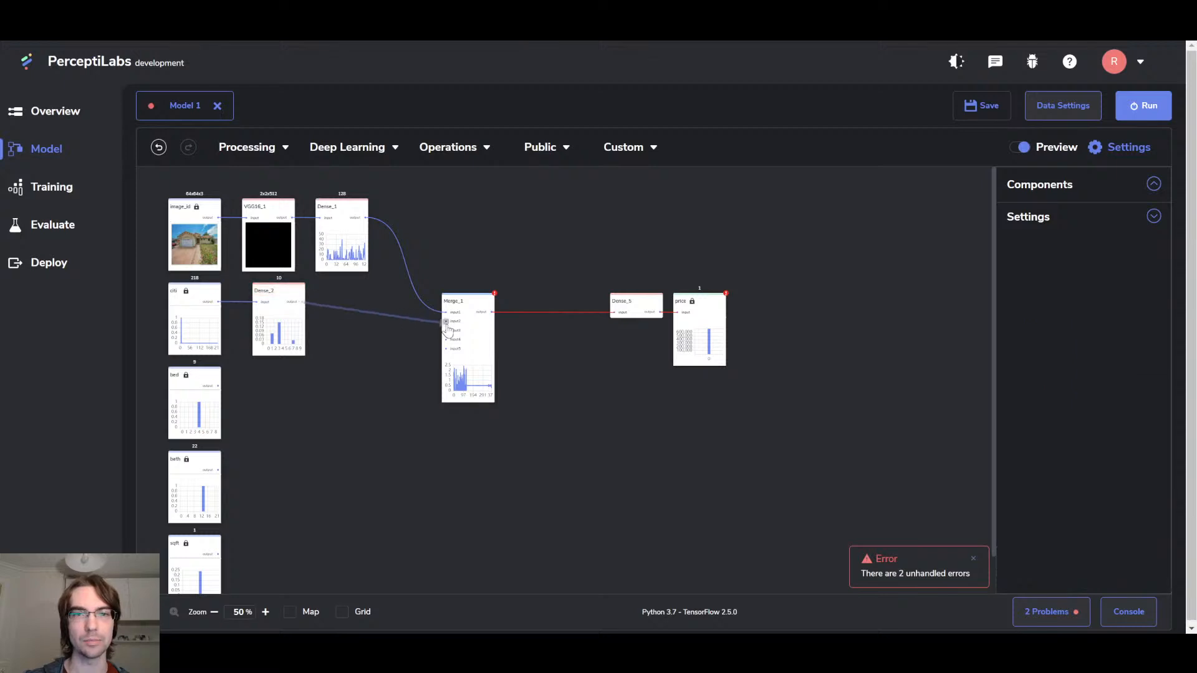
{"action": "left_click", "coordinate": [293, 298]}
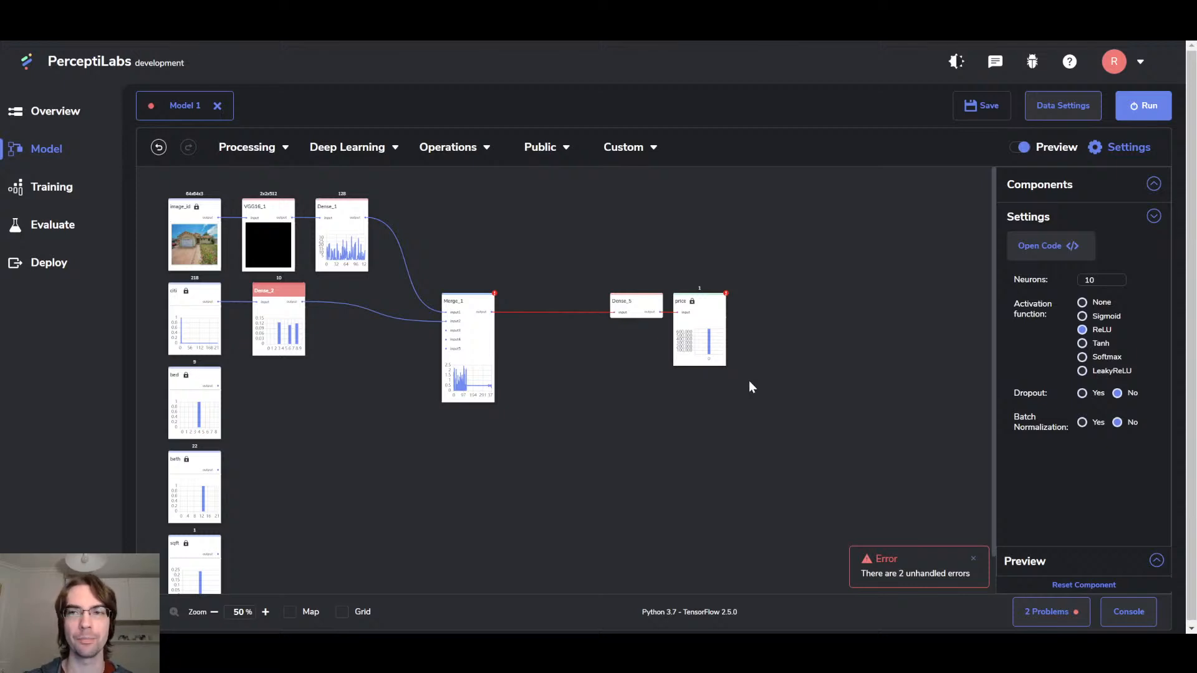
{"action": "left_click", "coordinate": [335, 378]}
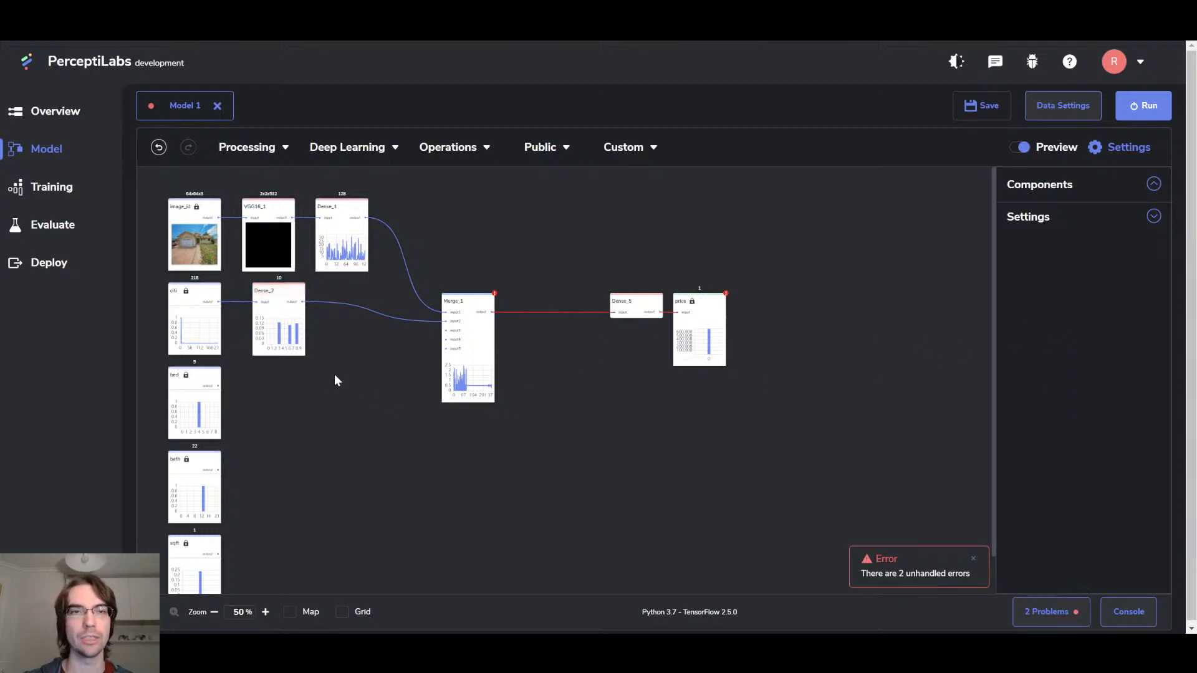
Add a Dense component after the bed input, set its activation to ReLU and connect it to Merge's third input.
{"action": "mouse_move", "coordinate": [355, 155]}
{"action": "left_click_drag", "start_coordinate": [329, 172], "coordinate": [269, 374]}
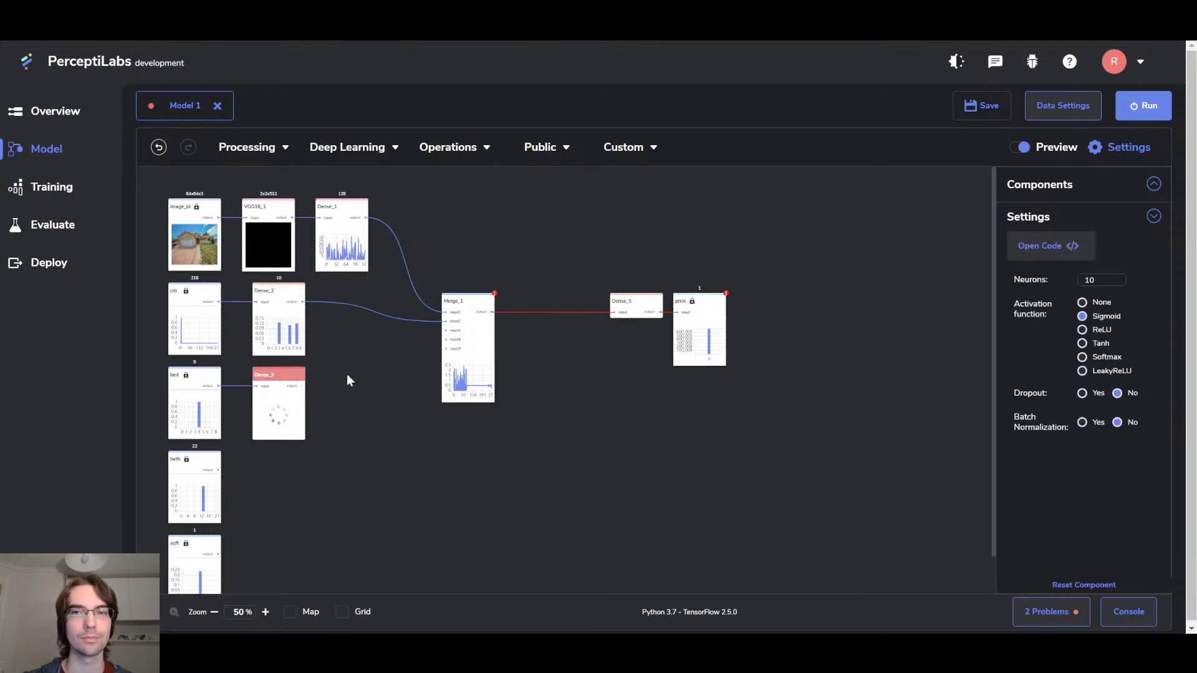
{"action": "left_click", "coordinate": [1083, 330]}
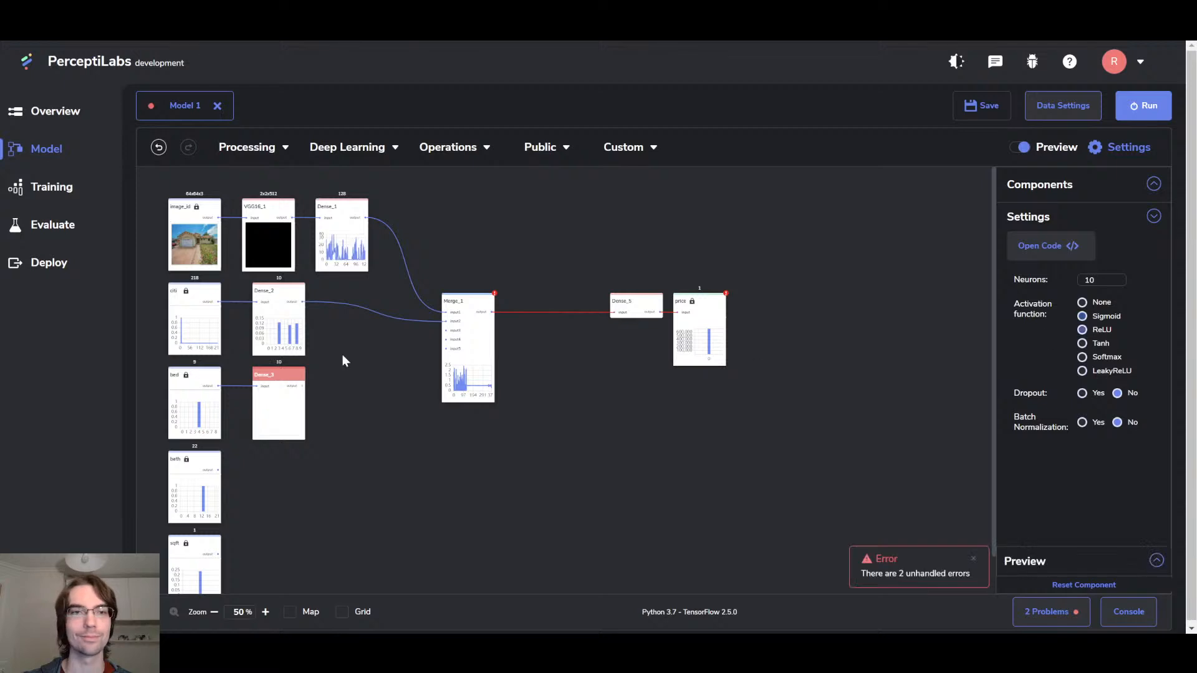
{"action": "left_click_drag", "start_coordinate": [304, 386], "coordinate": [446, 331]}
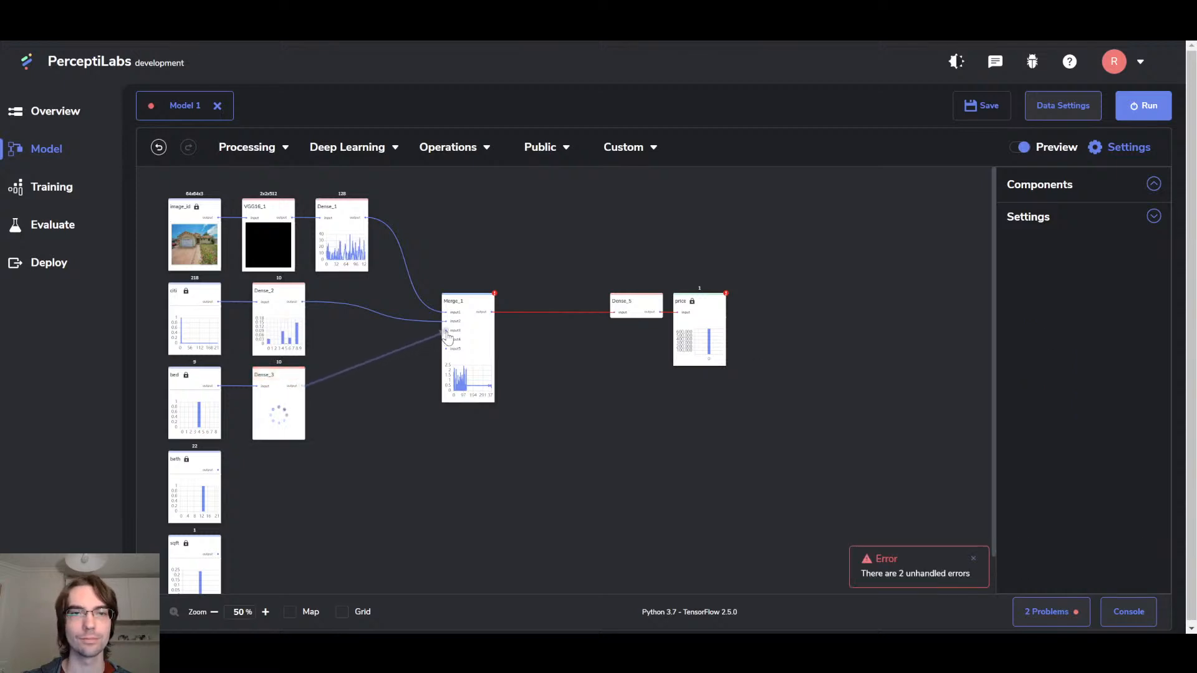
Add a Dense component after the bath input, set its activation to ReLU and connect it to Merge's fourth input.
{"action": "left_click", "coordinate": [354, 150]}
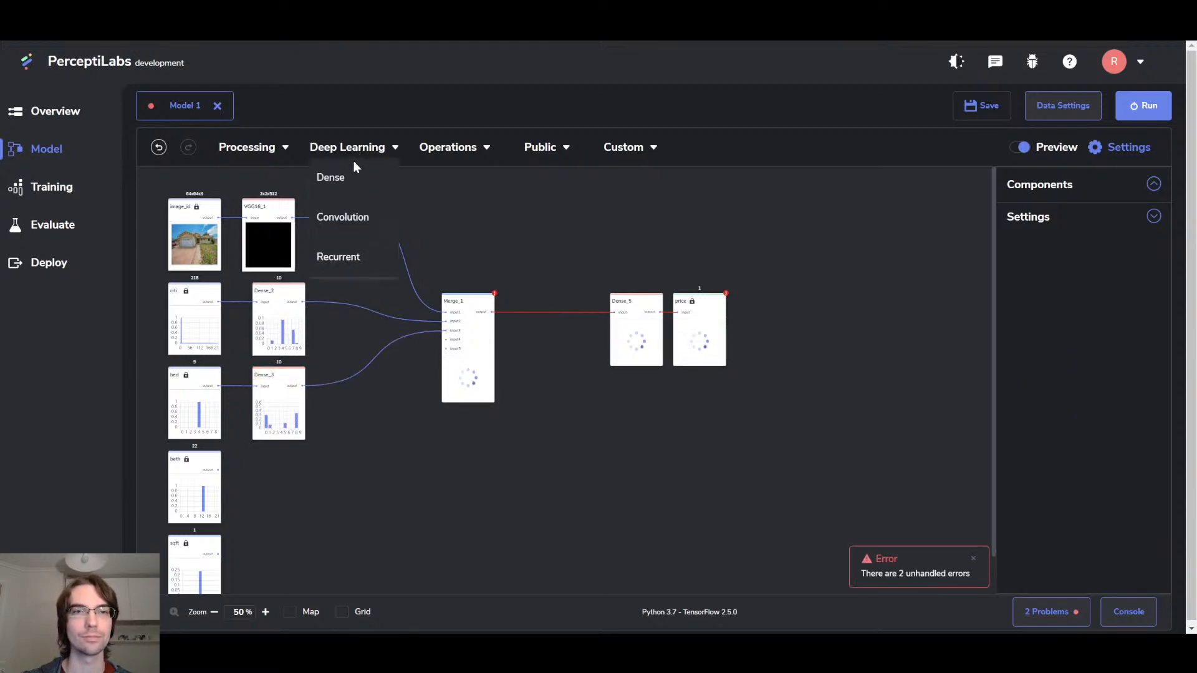
{"action": "left_click_drag", "start_coordinate": [329, 177], "coordinate": [257, 457]}
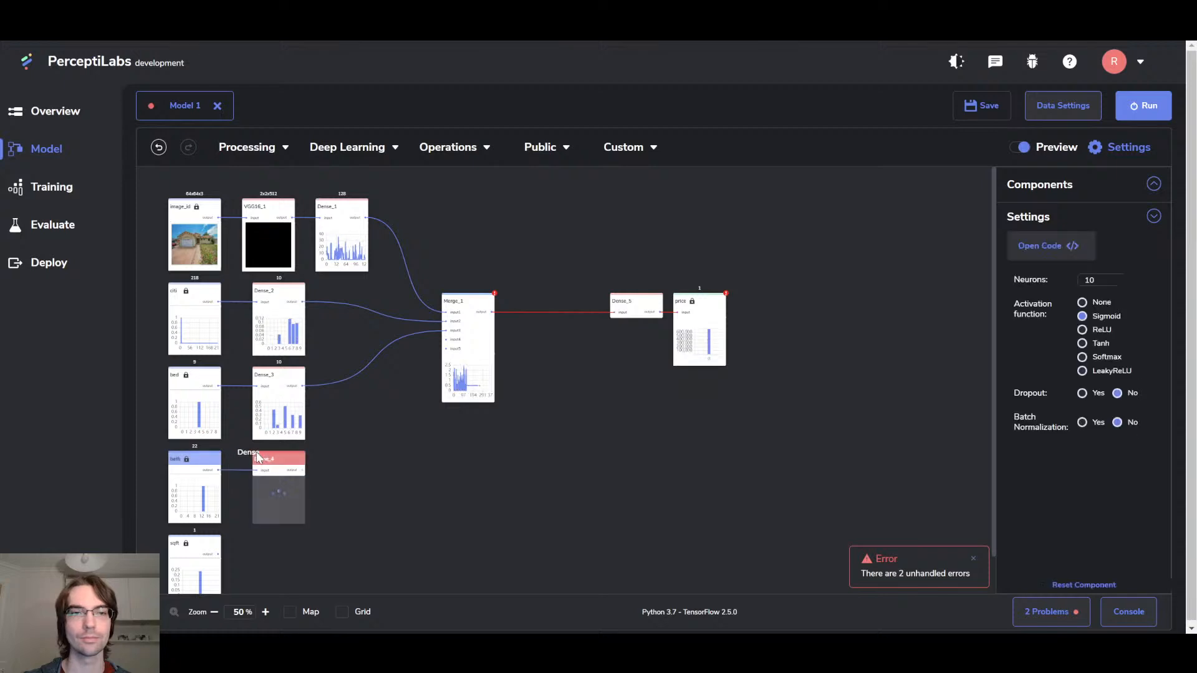
{"action": "left_click", "coordinate": [1085, 334]}
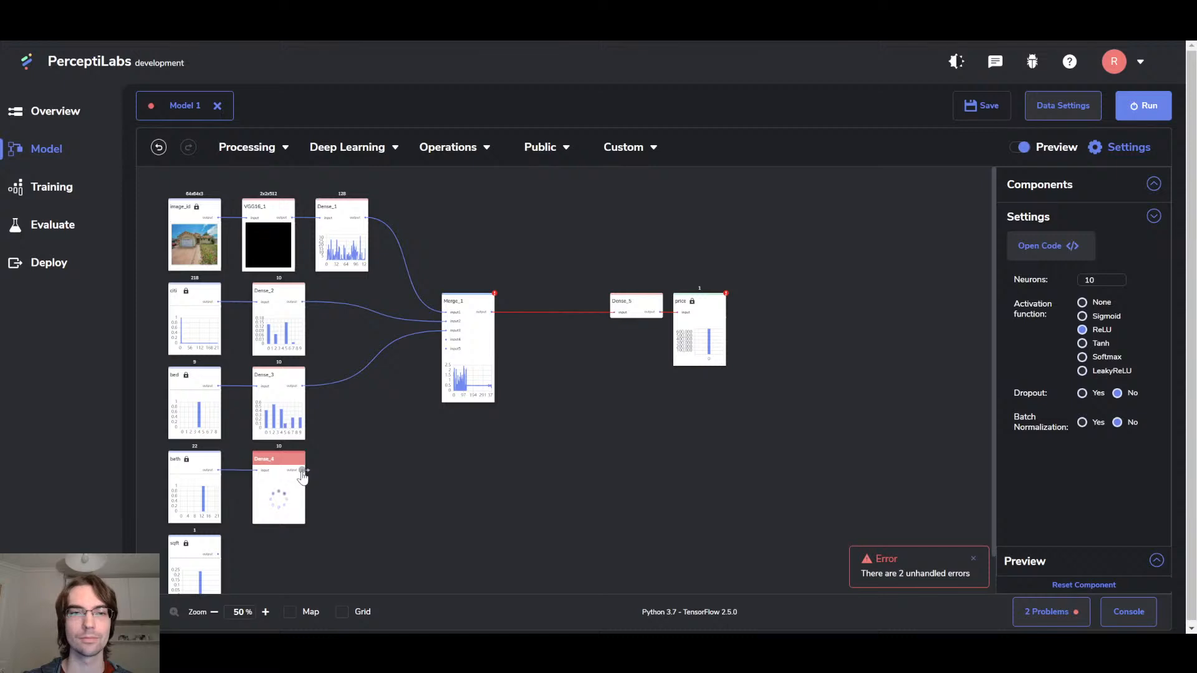
{"action": "left_click_drag", "start_coordinate": [302, 472], "coordinate": [446, 340]}
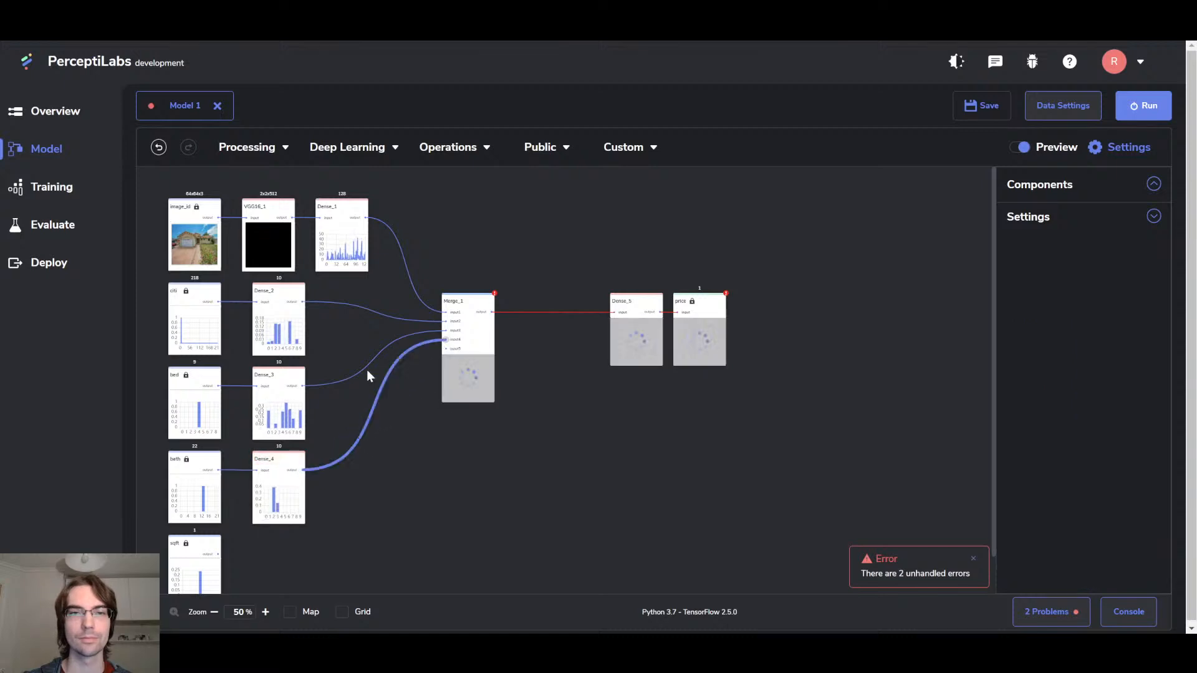
Add a Dense component after the sqft input, set its activation to ReLU and connect it to Merge's fifth input.
{"action": "left_click", "coordinate": [345, 151]}
{"action": "left_click", "coordinate": [342, 179]}
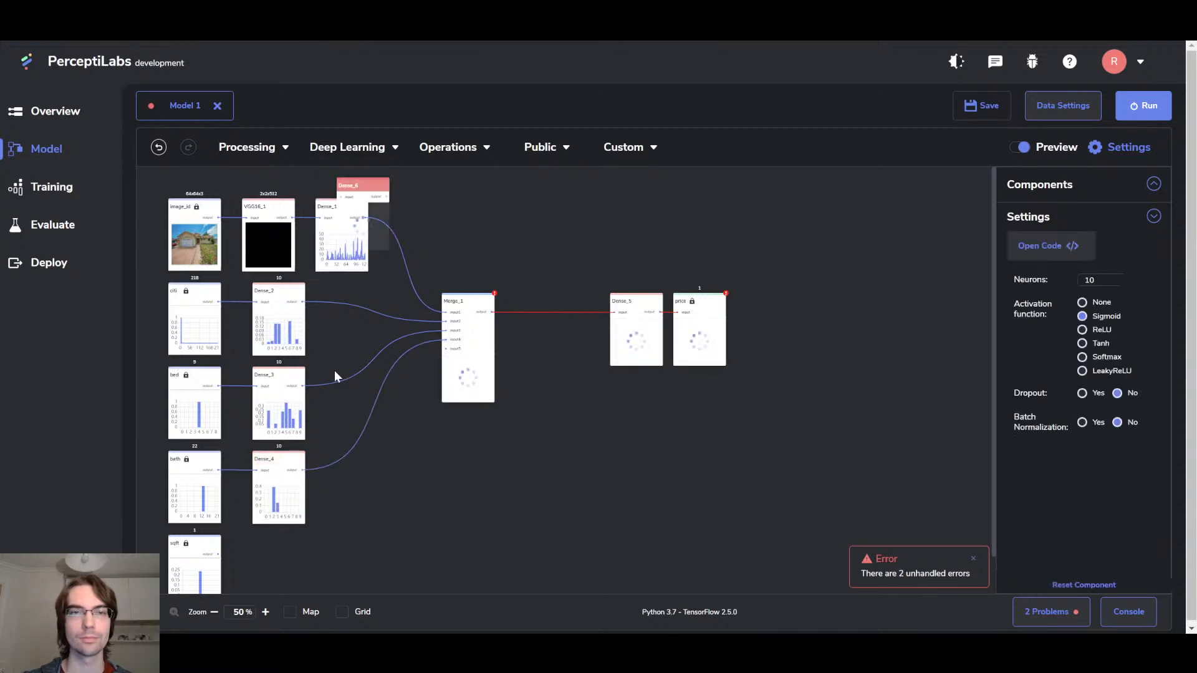
{"action": "left_click_drag", "start_coordinate": [368, 188], "coordinate": [257, 561]}
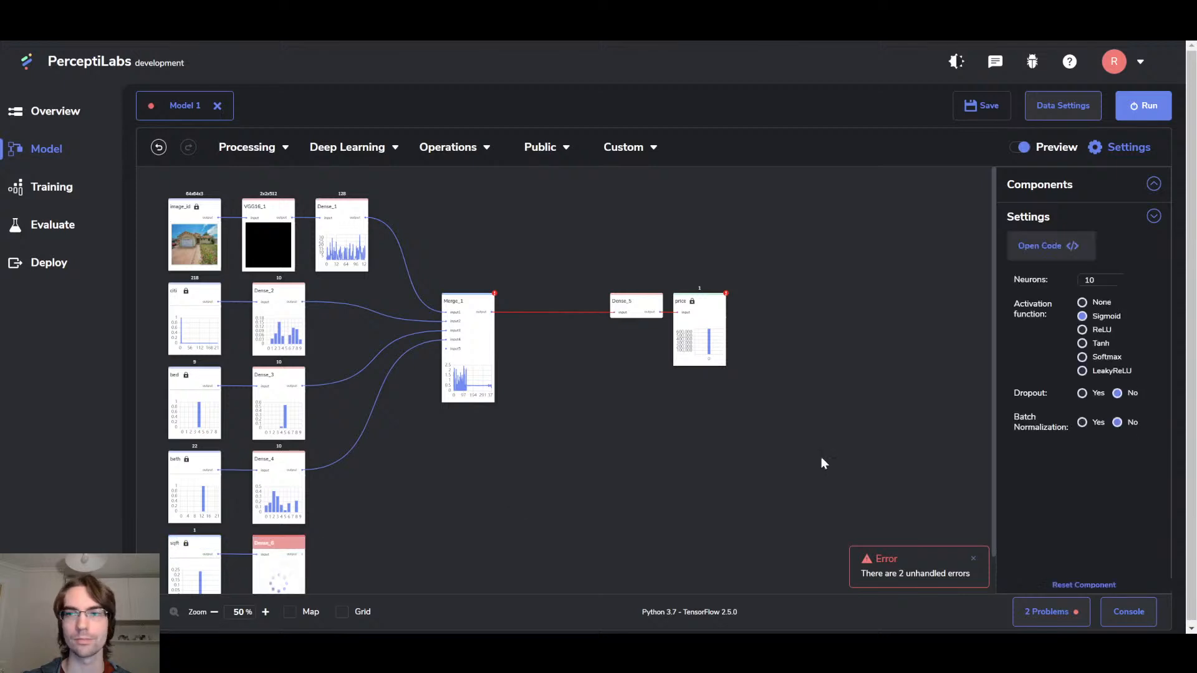
{"action": "left_click", "coordinate": [1083, 330]}
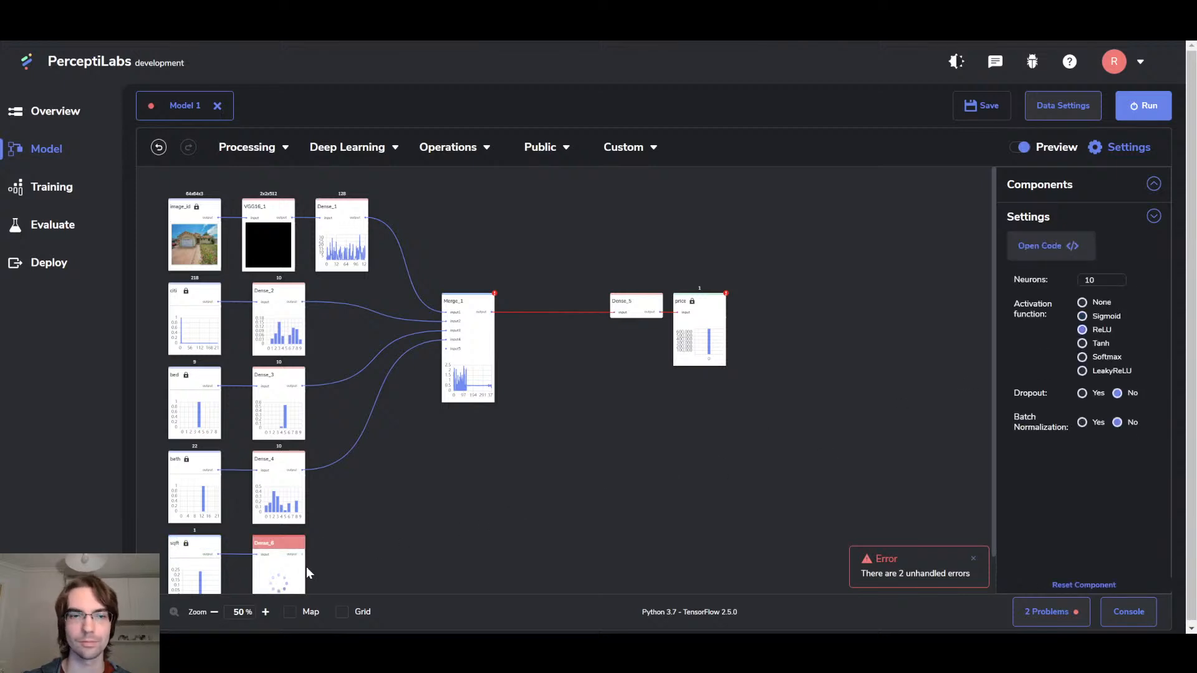
{"action": "left_click_drag", "start_coordinate": [305, 554], "coordinate": [446, 356]}
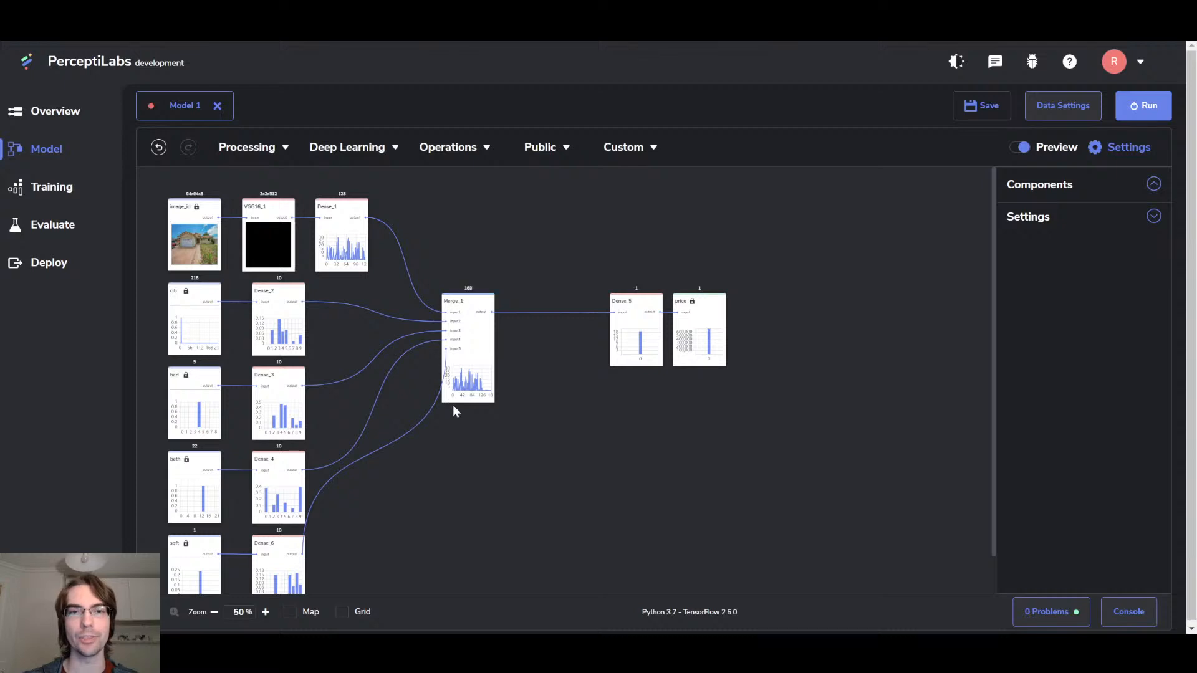
Check the Merge component's settings, including its number of inputs and merge operation.
{"action": "left_click", "coordinate": [485, 298]}
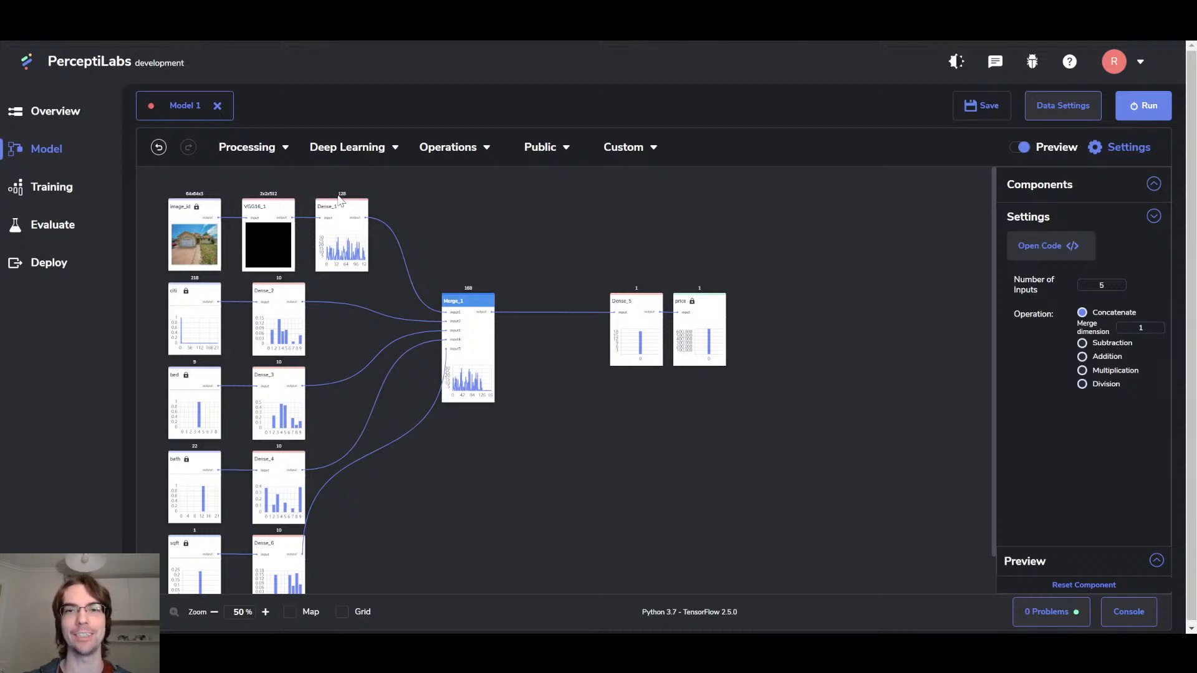
{"action": "left_click", "coordinate": [550, 243]}
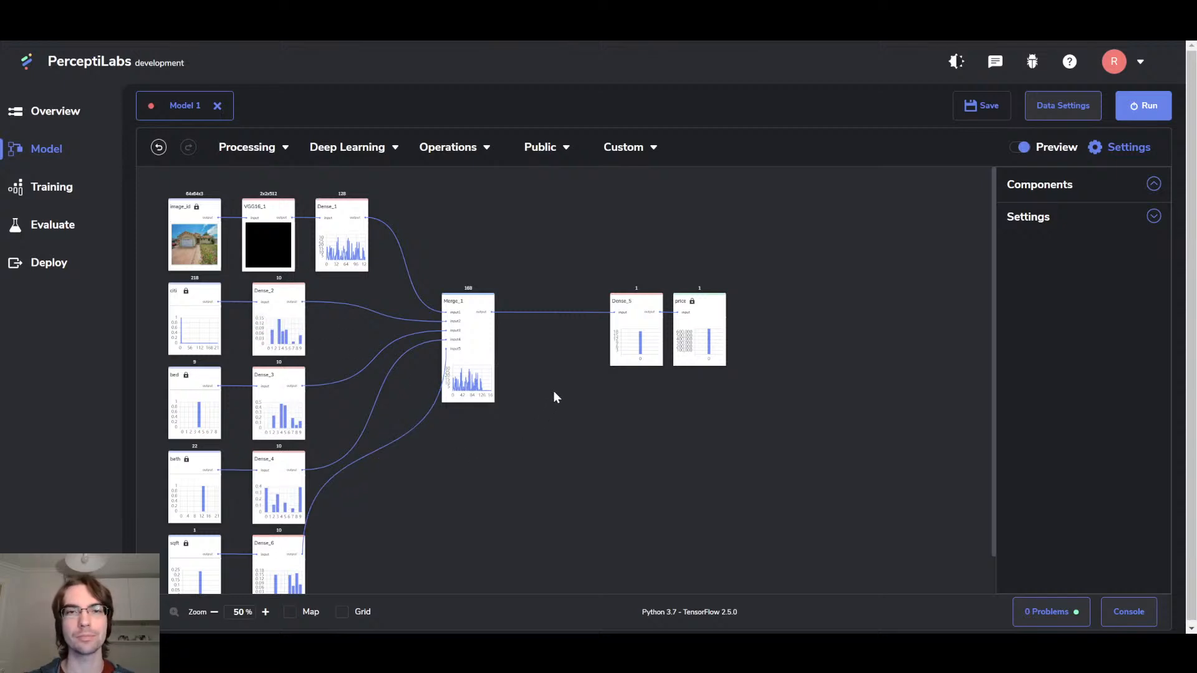
{"action": "mouse_move", "coordinate": [613, 268]}
{"action": "left_mouse_down"}
{"action": "mouse_move", "coordinate": [764, 448]}
{"action": "mouse_move", "coordinate": [727, 319]}
{"action": "left_mouse_up"}
{"action": "left_click", "coordinate": [632, 257]}
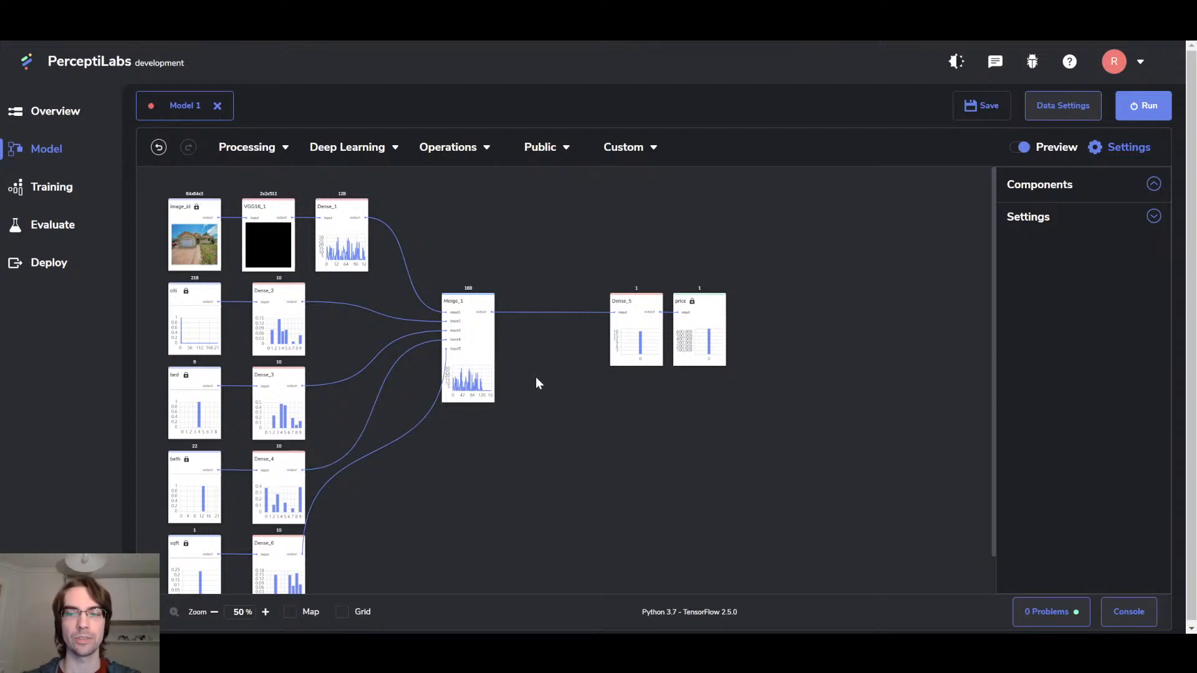
Delete the connection between Merge and the final Dense component, and insert a new Dense component between them, connected on both sides.
{"action": "left_click", "coordinate": [528, 312]}
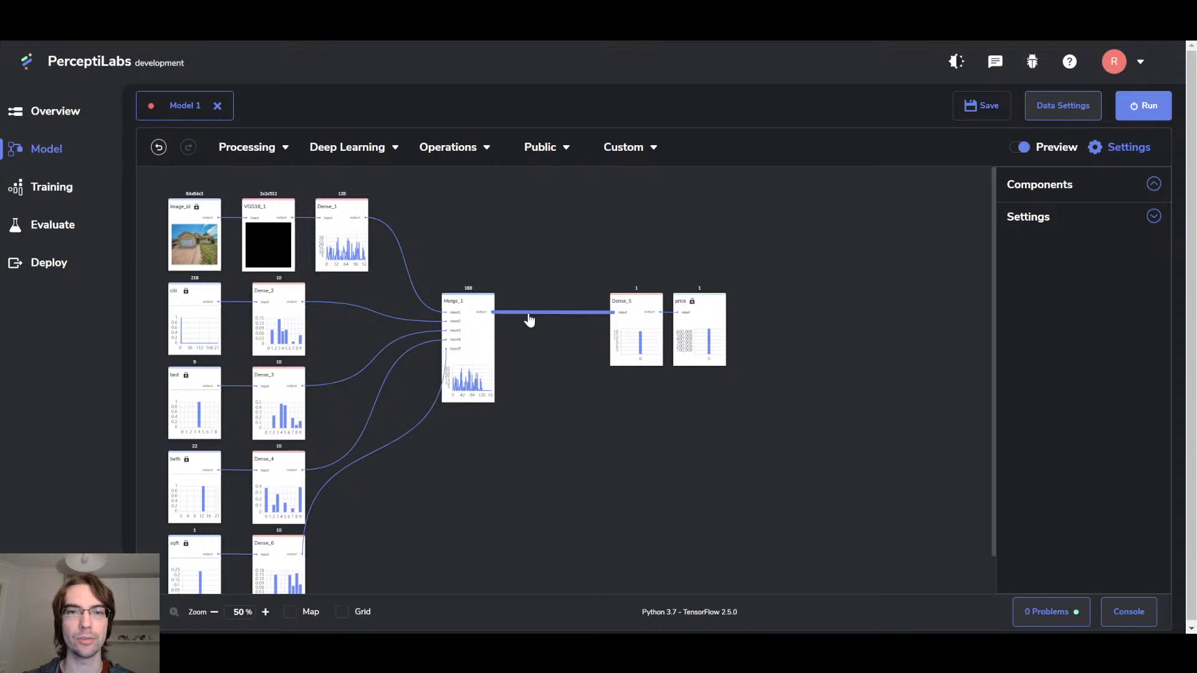
{"action": "key", "text": "Delete"}
{"action": "left_click", "coordinate": [352, 149]}
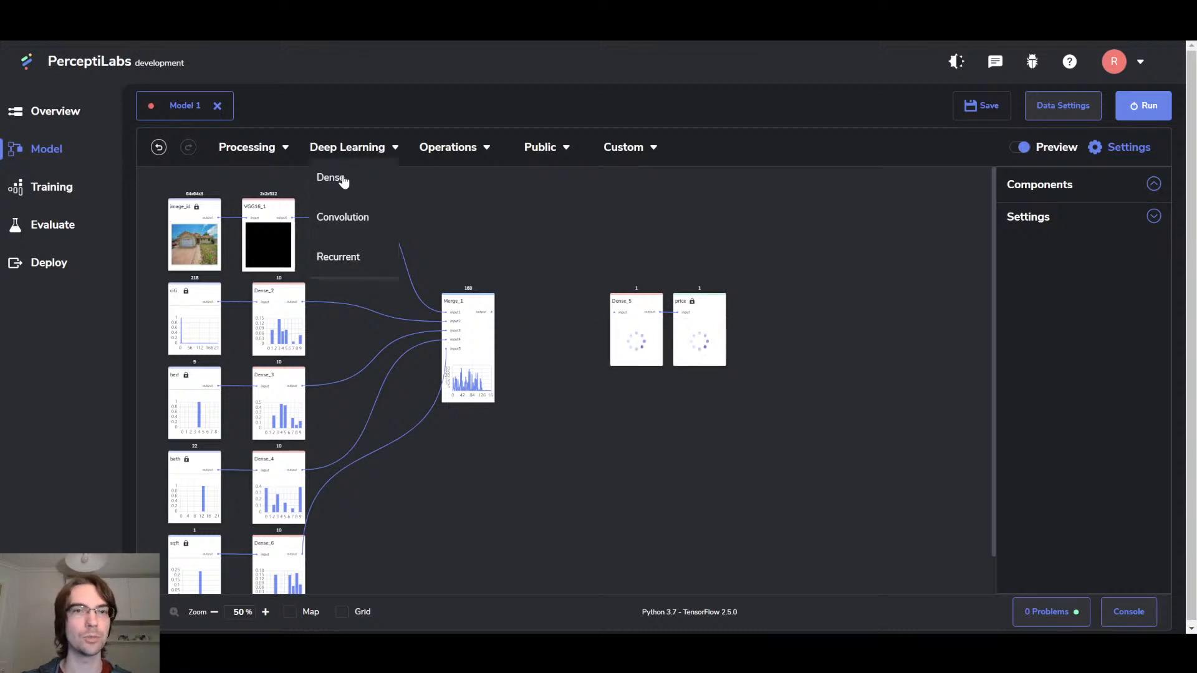
{"action": "left_click_drag", "start_coordinate": [342, 176], "coordinate": [611, 312]}
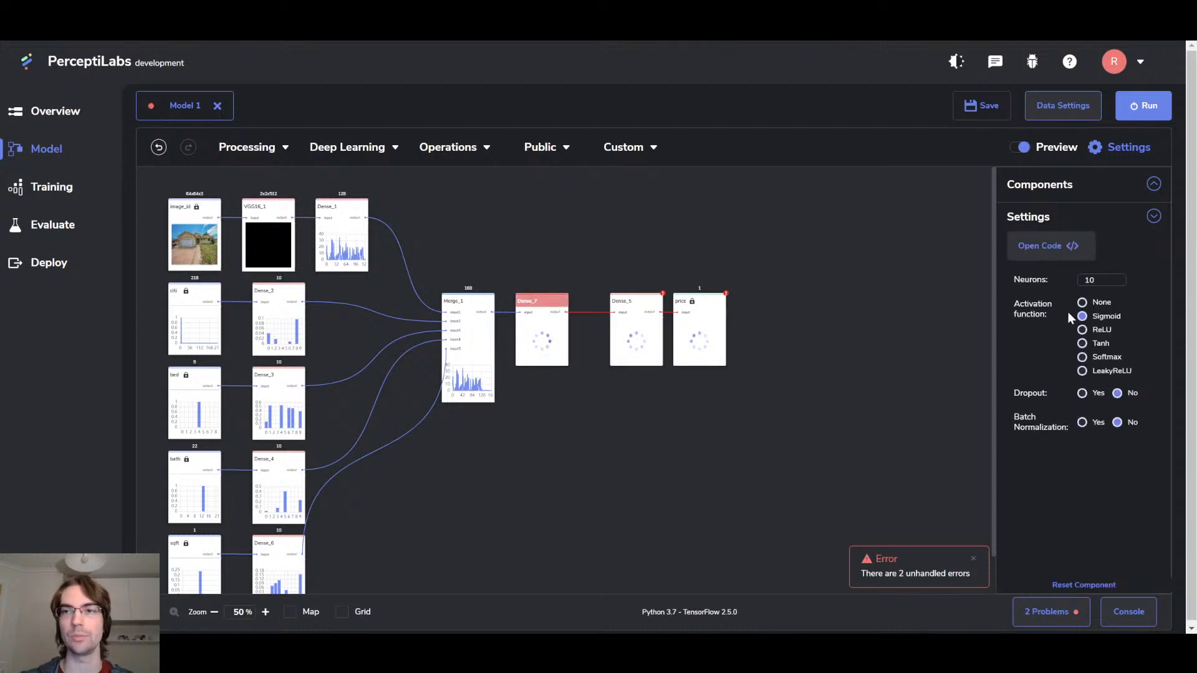
Set the new Dense component after Merge to 128 neurons with ReLU activation.
{"action": "left_click_drag", "start_coordinate": [1113, 280], "coordinate": [1064, 278]}
{"action": "type", "text": "128"}
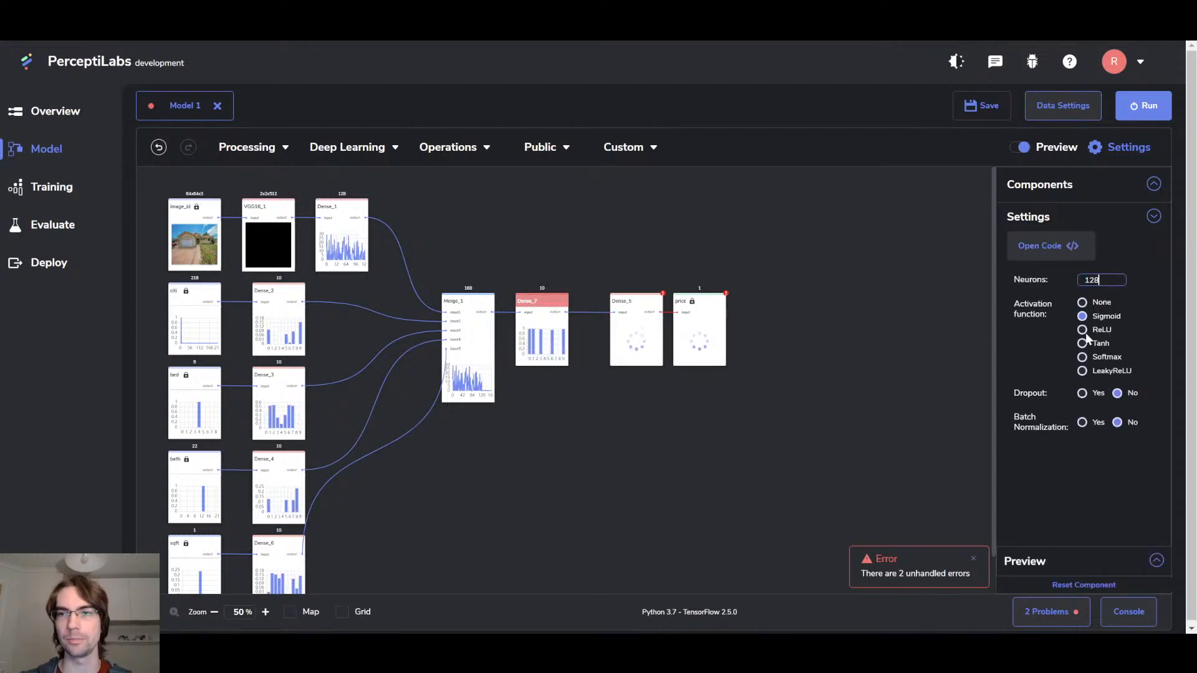
{"action": "left_click", "coordinate": [1084, 331]}
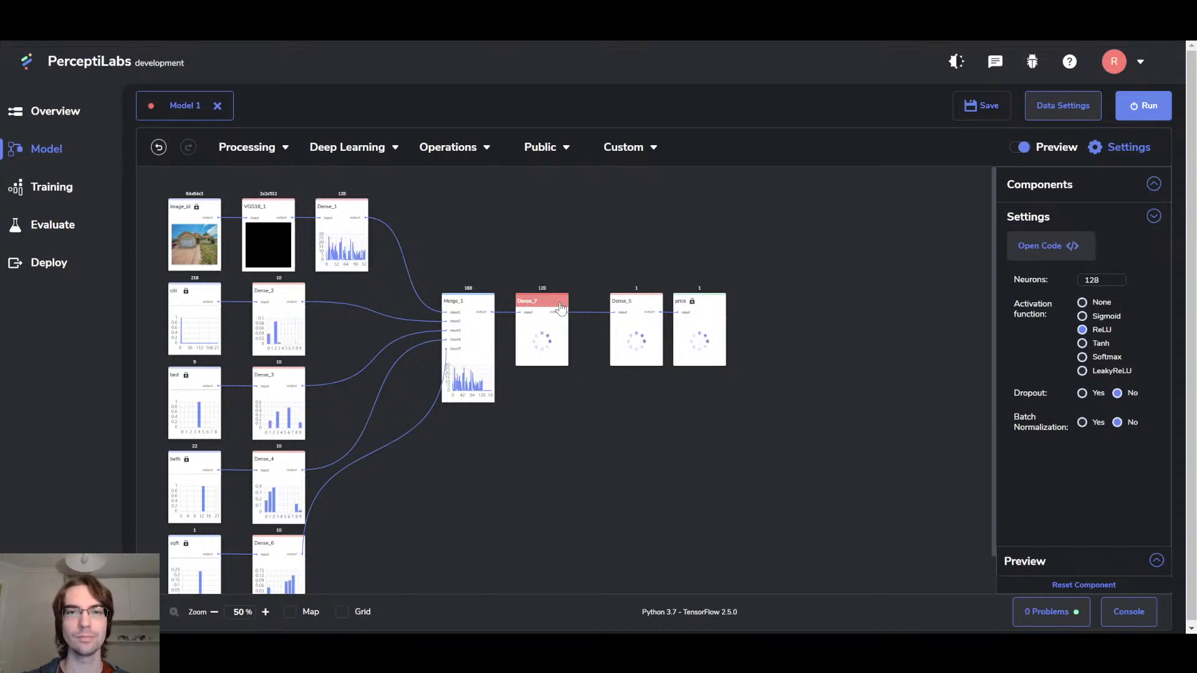
{"action": "left_click_drag", "start_coordinate": [561, 306], "coordinate": [565, 306]}
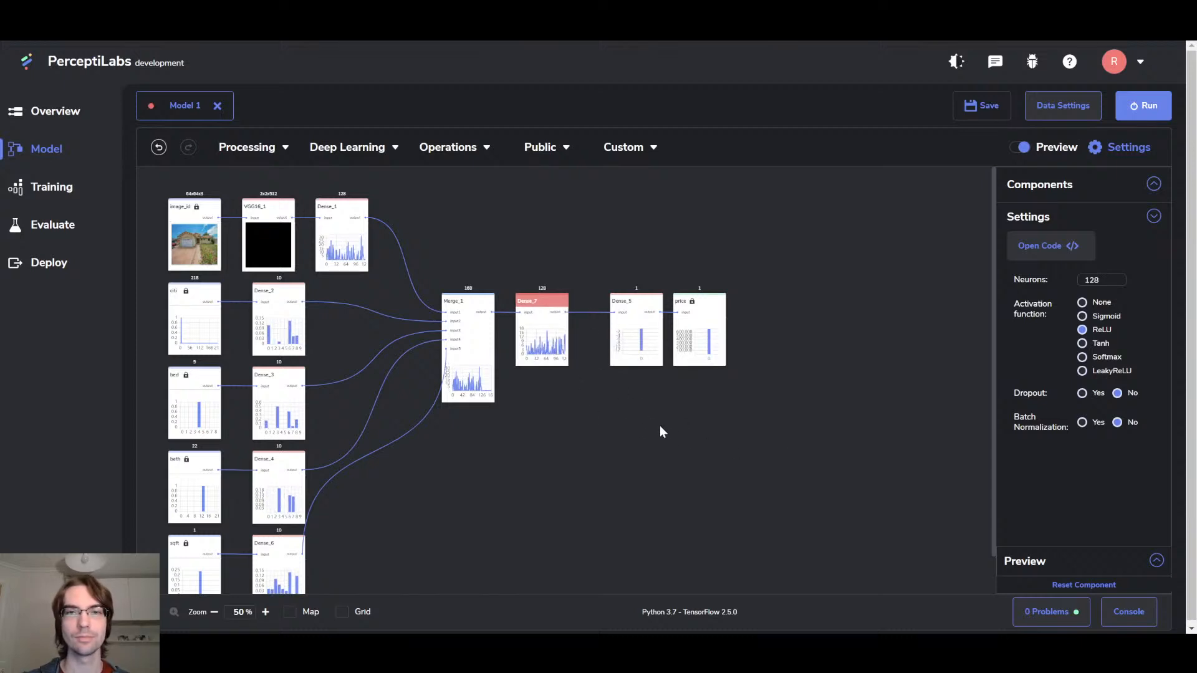
{"action": "left_click", "coordinate": [661, 426]}
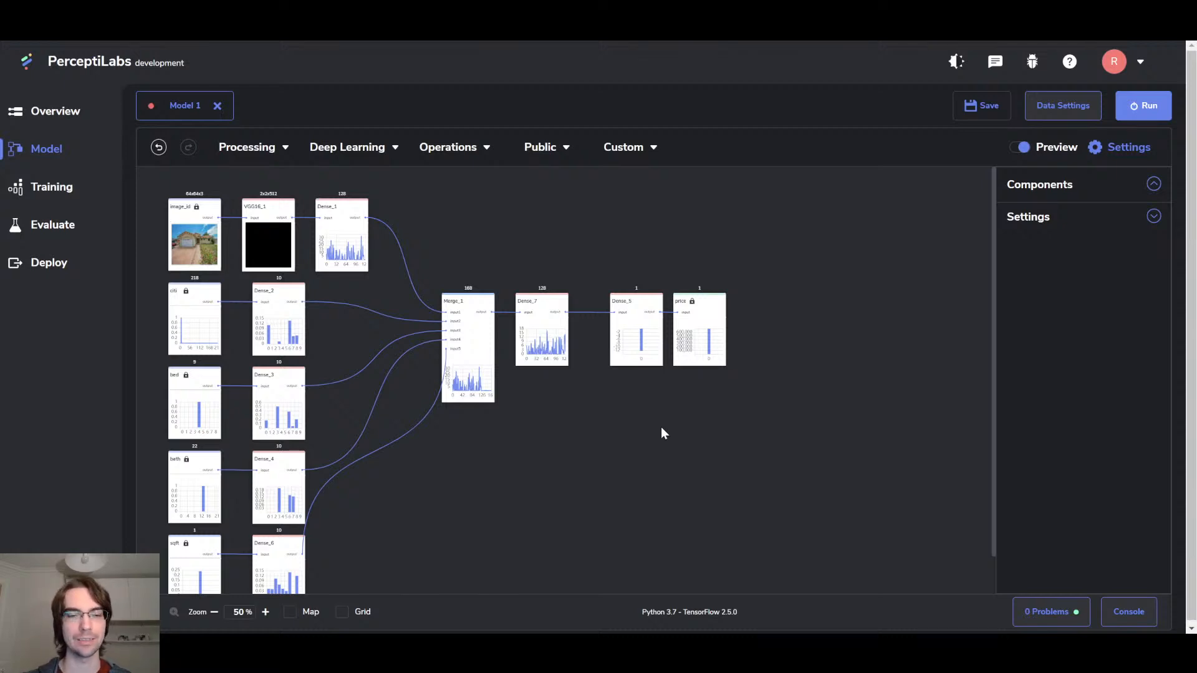
Save the model and set its training run to 20 epochs.
{"action": "key", "text": "ctrl+s"}
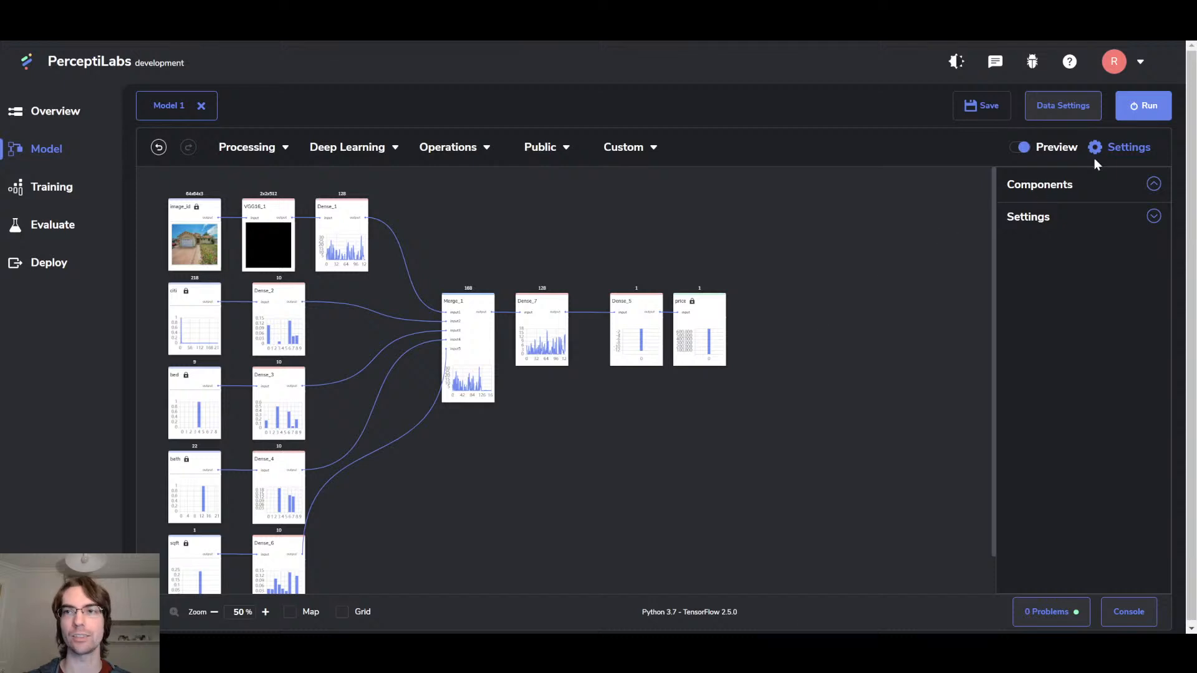
{"action": "left_click", "coordinate": [1143, 105]}
{"action": "left_click_drag", "start_coordinate": [681, 242], "coordinate": [630, 241]}
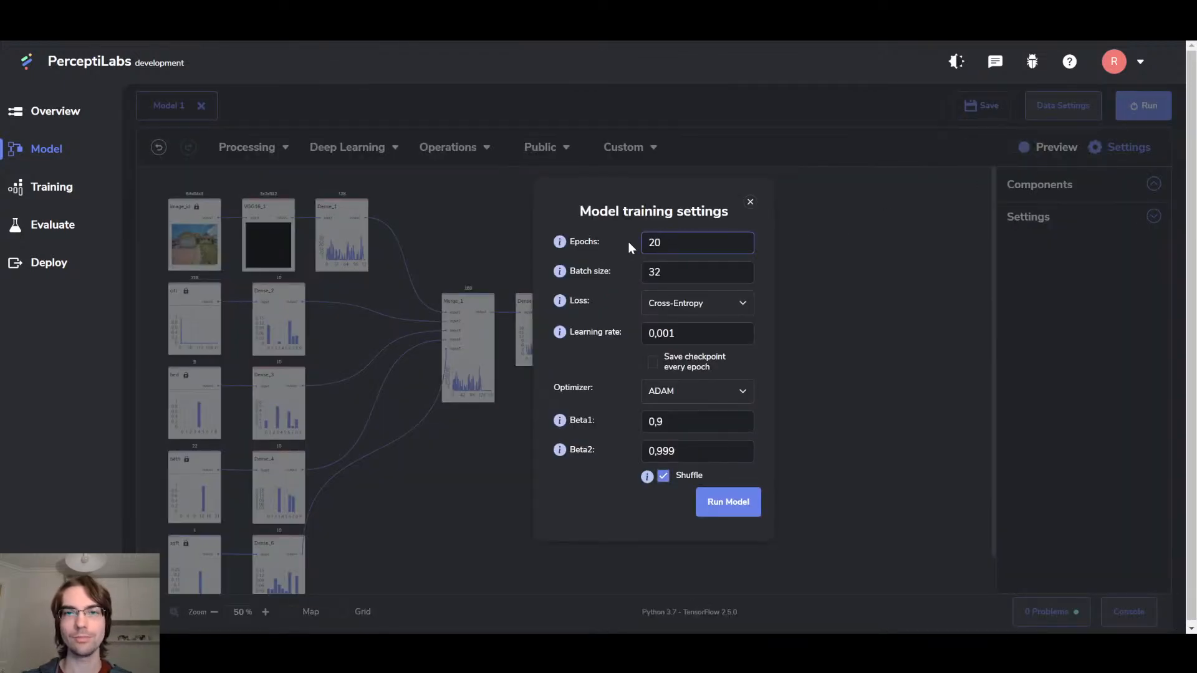
{"action": "type", "text": "20"}
Set the training loss function to Quadratic and start training the model.
{"action": "mouse_move", "coordinate": [556, 305]}
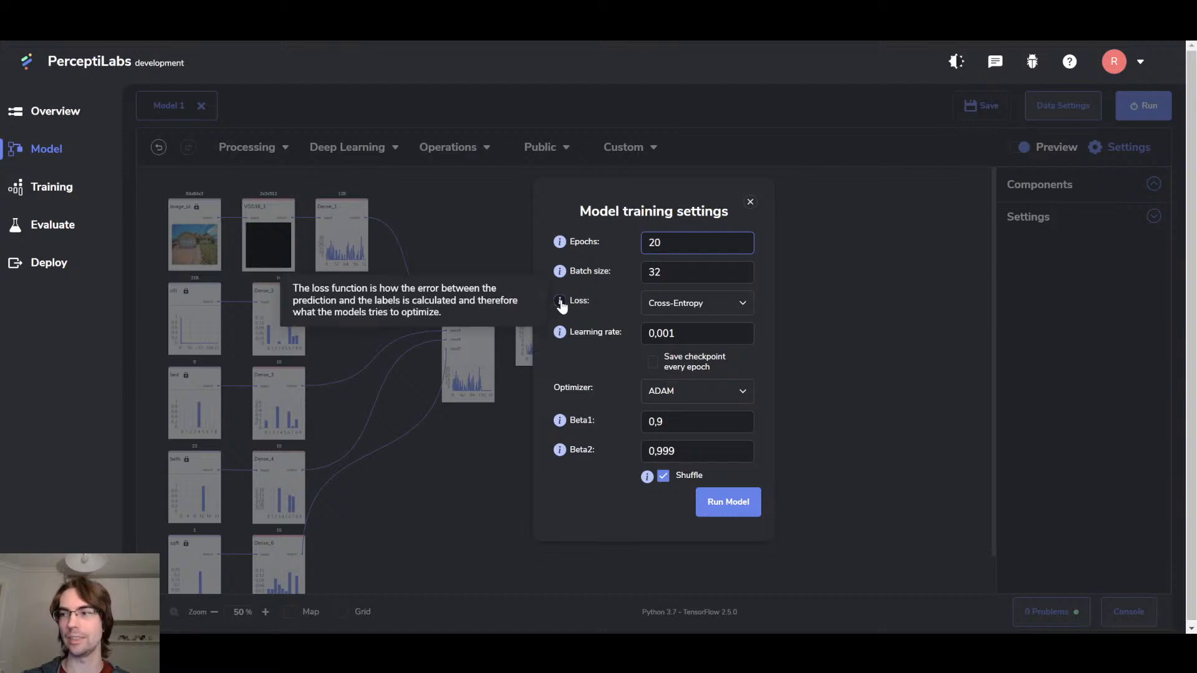
{"action": "left_click", "coordinate": [686, 307]}
{"action": "left_click", "coordinate": [674, 347]}
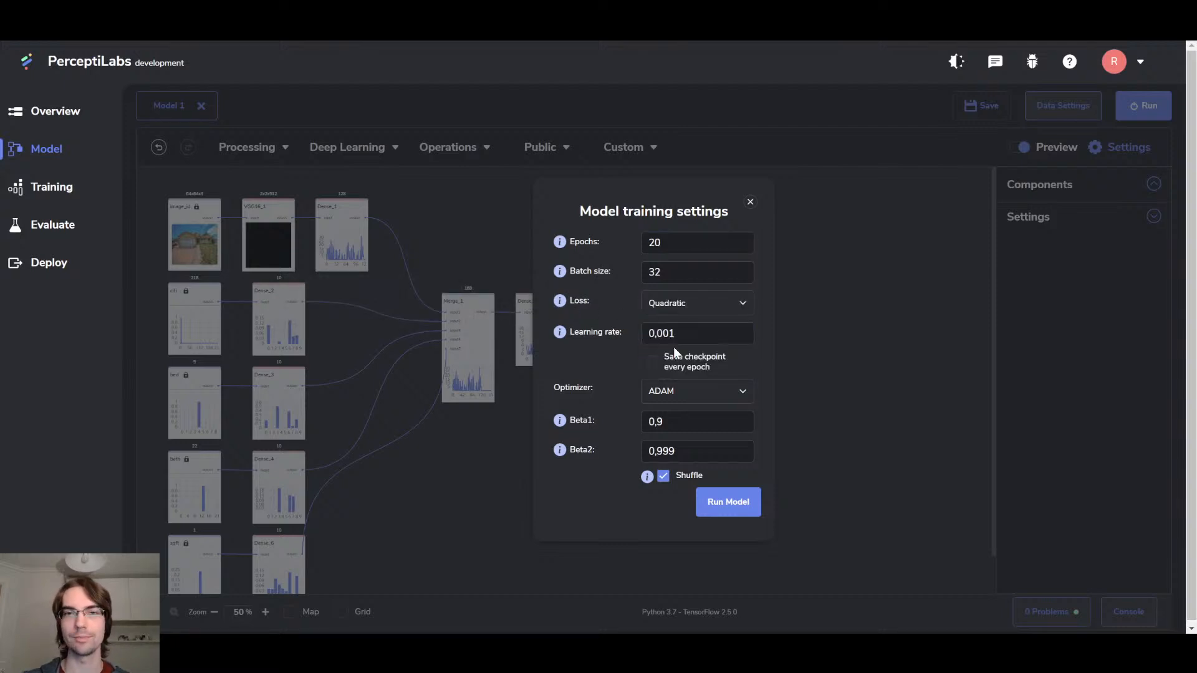
{"action": "left_click", "coordinate": [652, 308]}
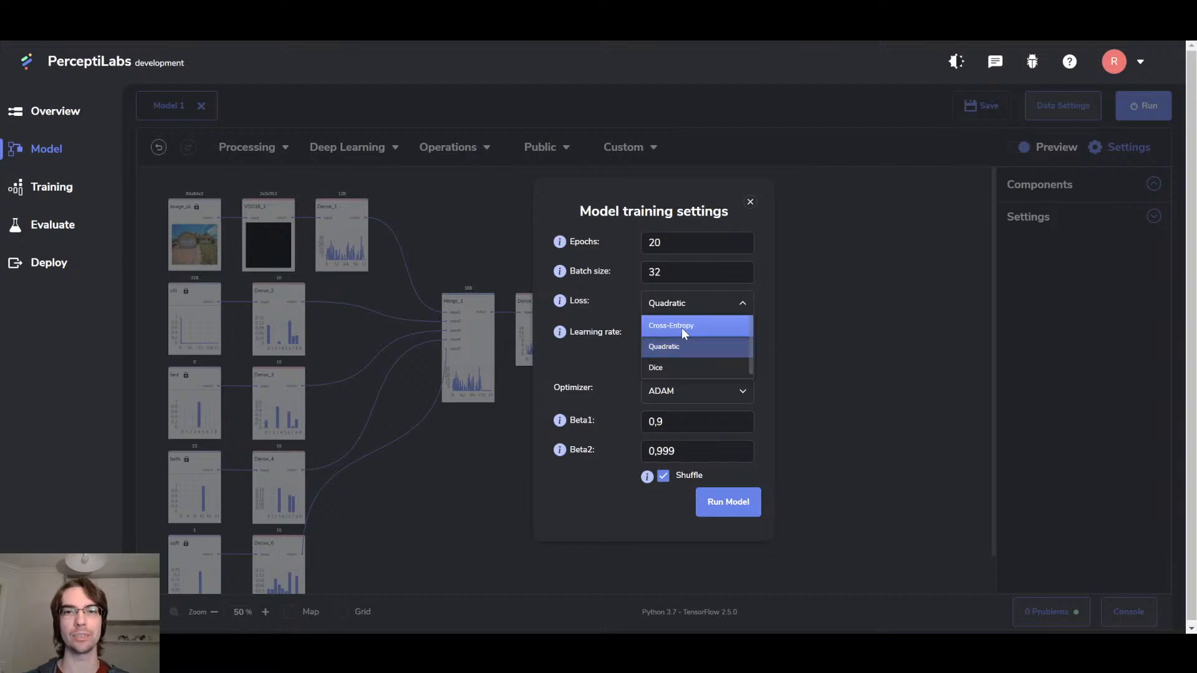
{"action": "left_click", "coordinate": [694, 306]}
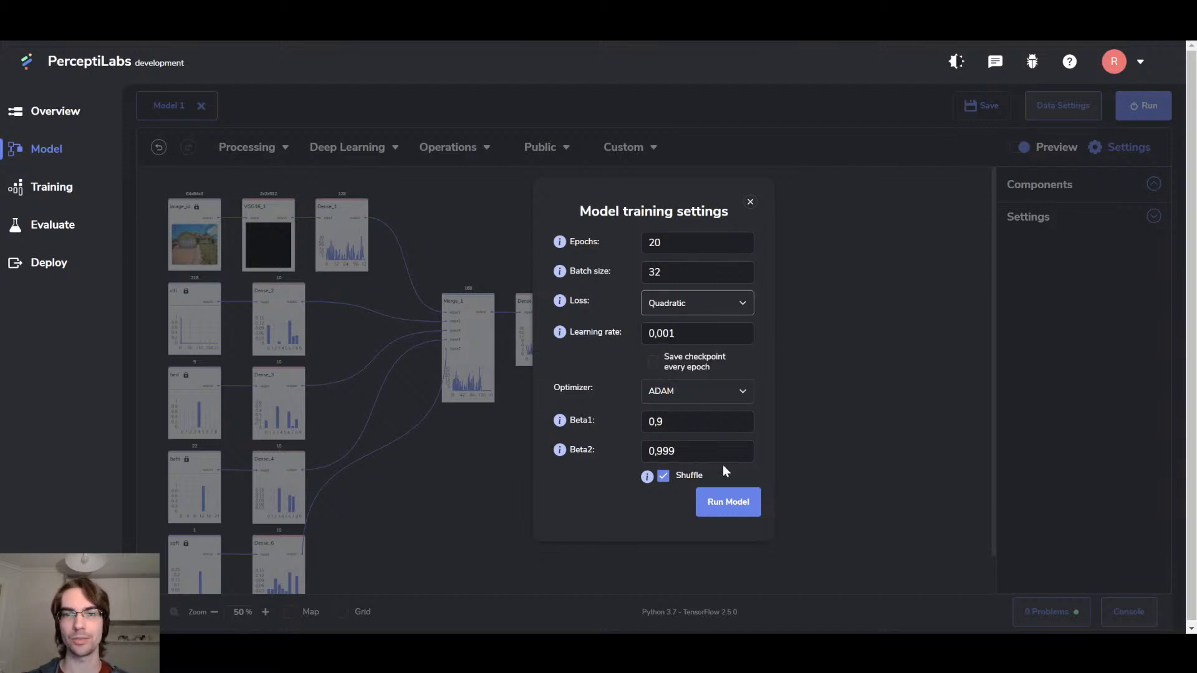
{"action": "left_click", "coordinate": [736, 500]}
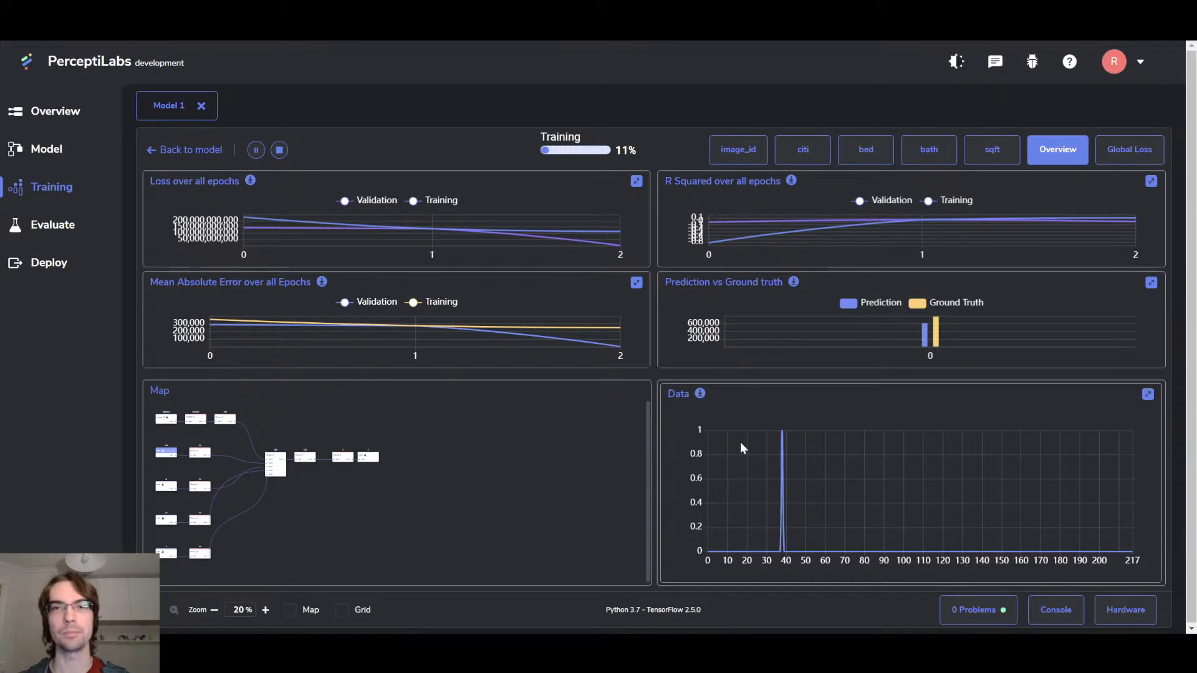
Monitor the training by viewing the bath input data and the overview's prediction, mean absolute error and loss charts.
{"action": "left_click", "coordinate": [929, 152]}
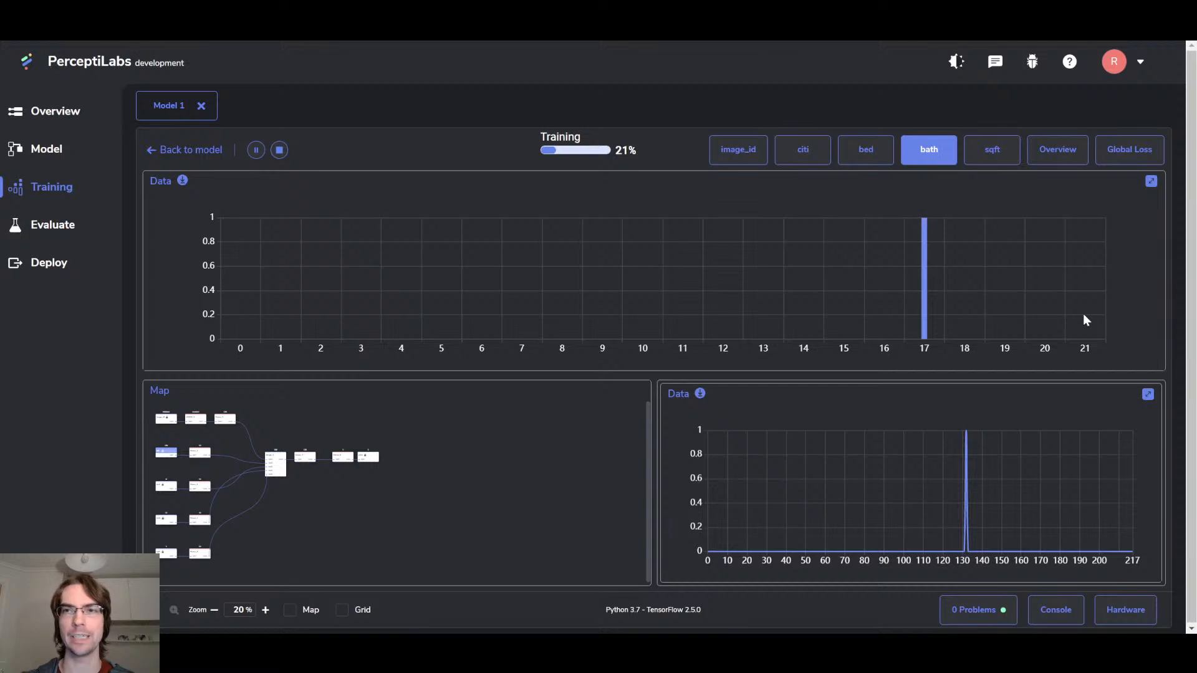
{"action": "left_click", "coordinate": [1058, 152]}
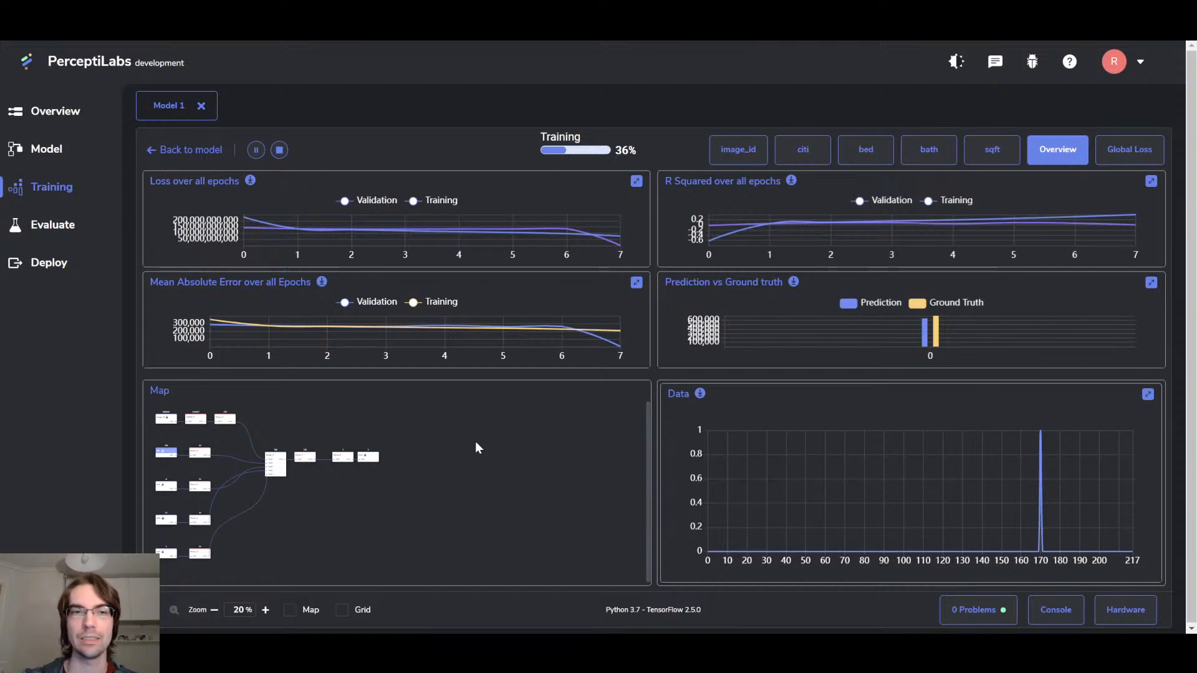
{"action": "mouse_move", "coordinate": [869, 326]}
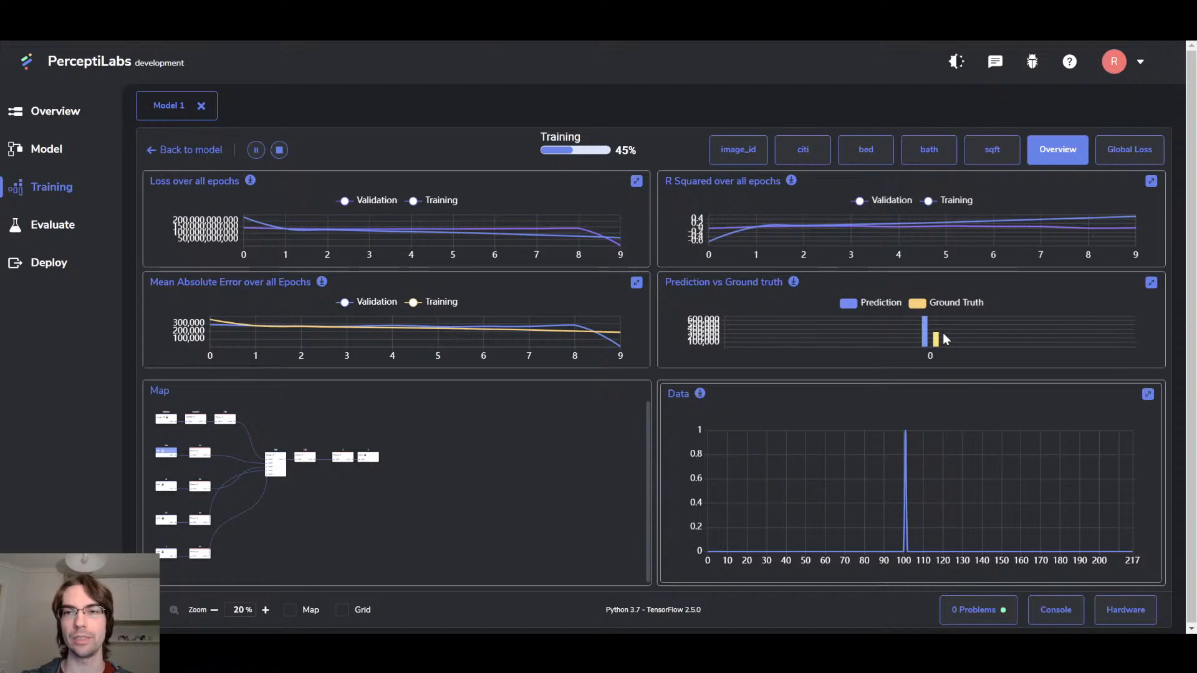
{"action": "mouse_move", "coordinate": [929, 334]}
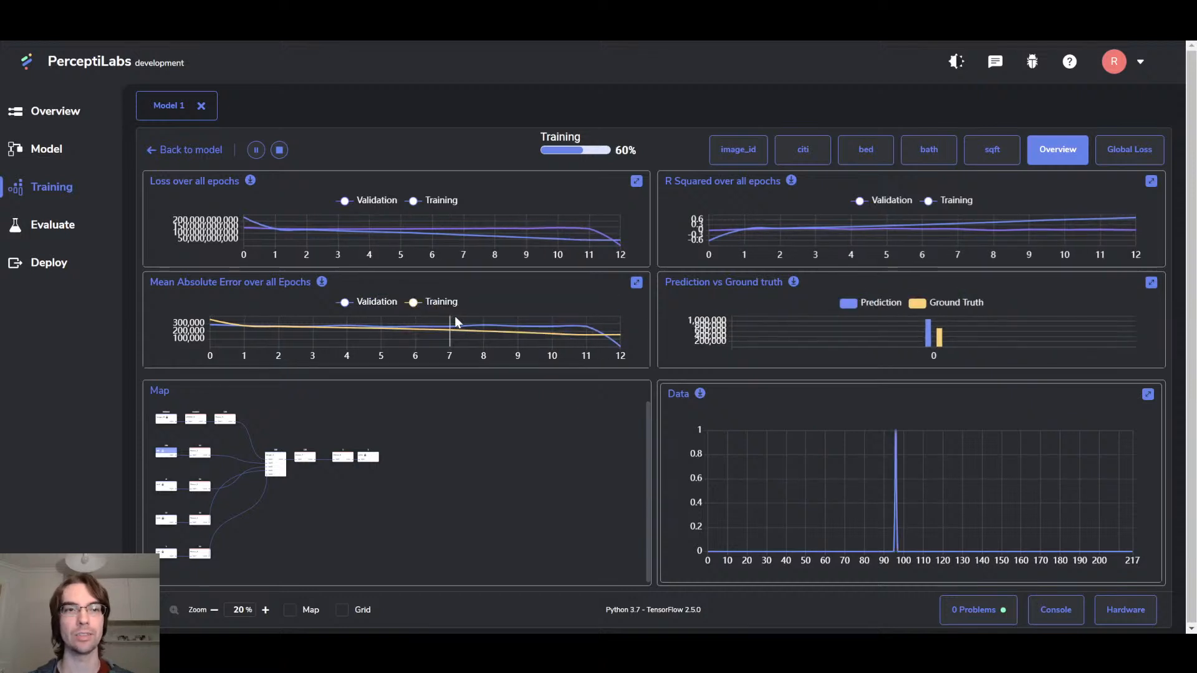
{"action": "mouse_move", "coordinate": [586, 327]}
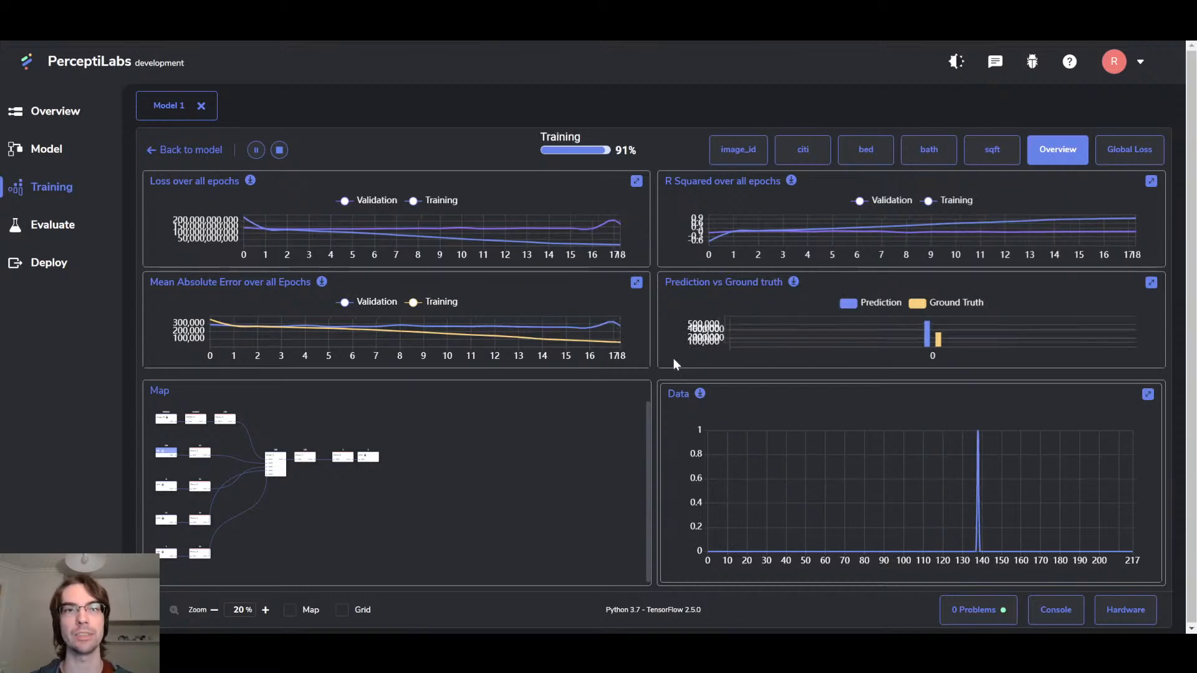
{"action": "mouse_move", "coordinate": [604, 243]}
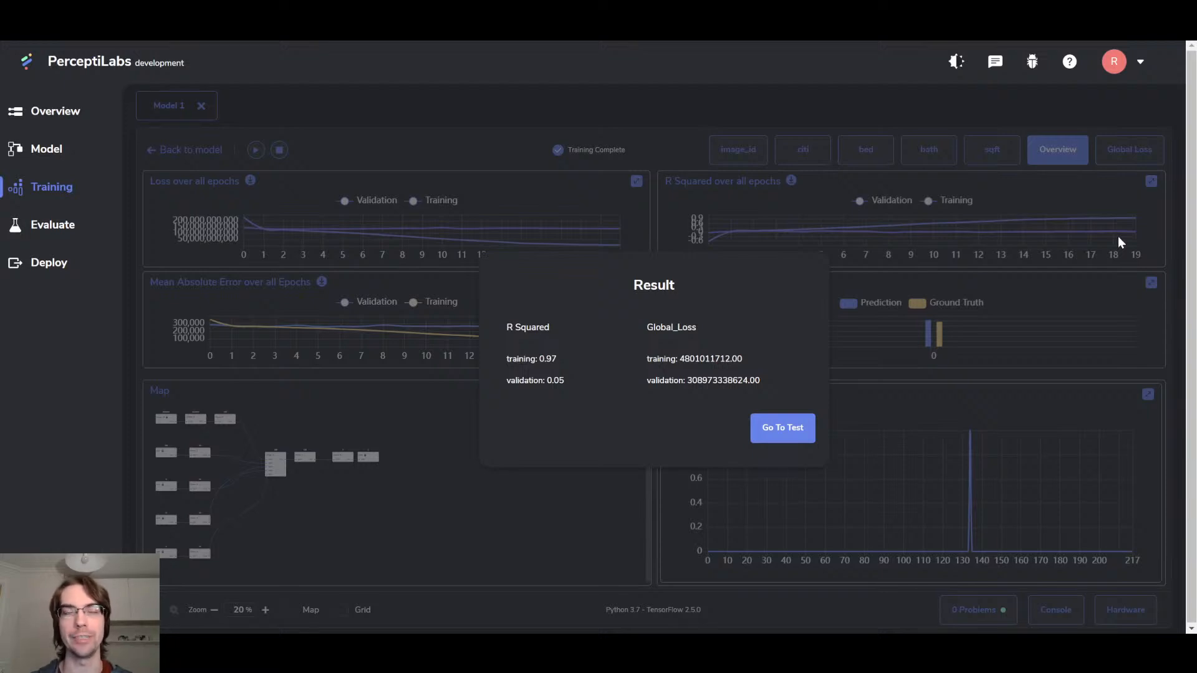
Dismiss the training result and examine the R Squared chart, the prediction against ground truth, and the image_id sample.
{"action": "left_click", "coordinate": [1117, 236]}
{"action": "mouse_move", "coordinate": [1130, 236]}
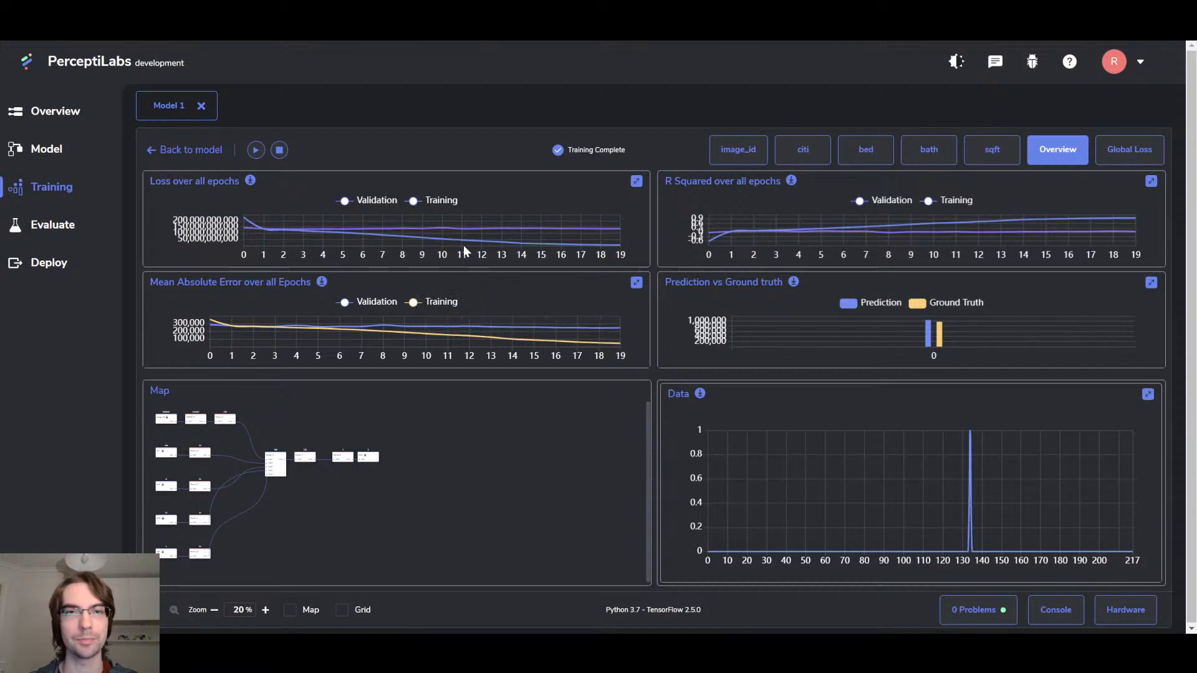
{"action": "mouse_move", "coordinate": [906, 343]}
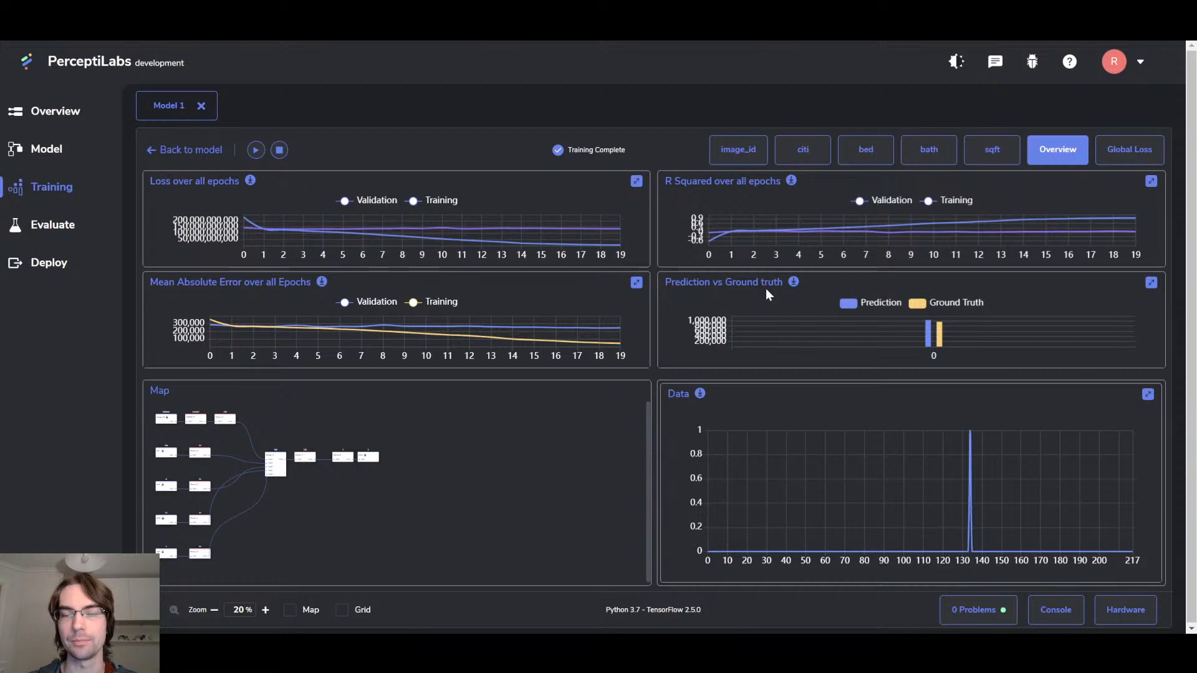
{"action": "mouse_move", "coordinate": [863, 332]}
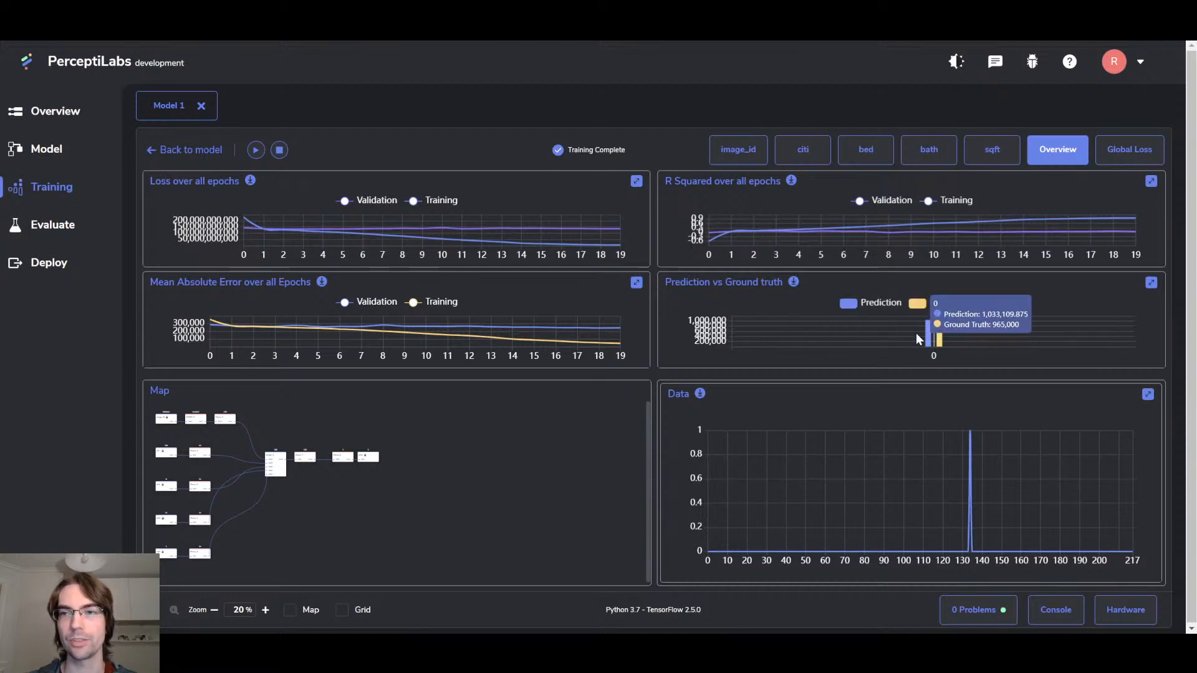
{"action": "left_click", "coordinate": [739, 150]}
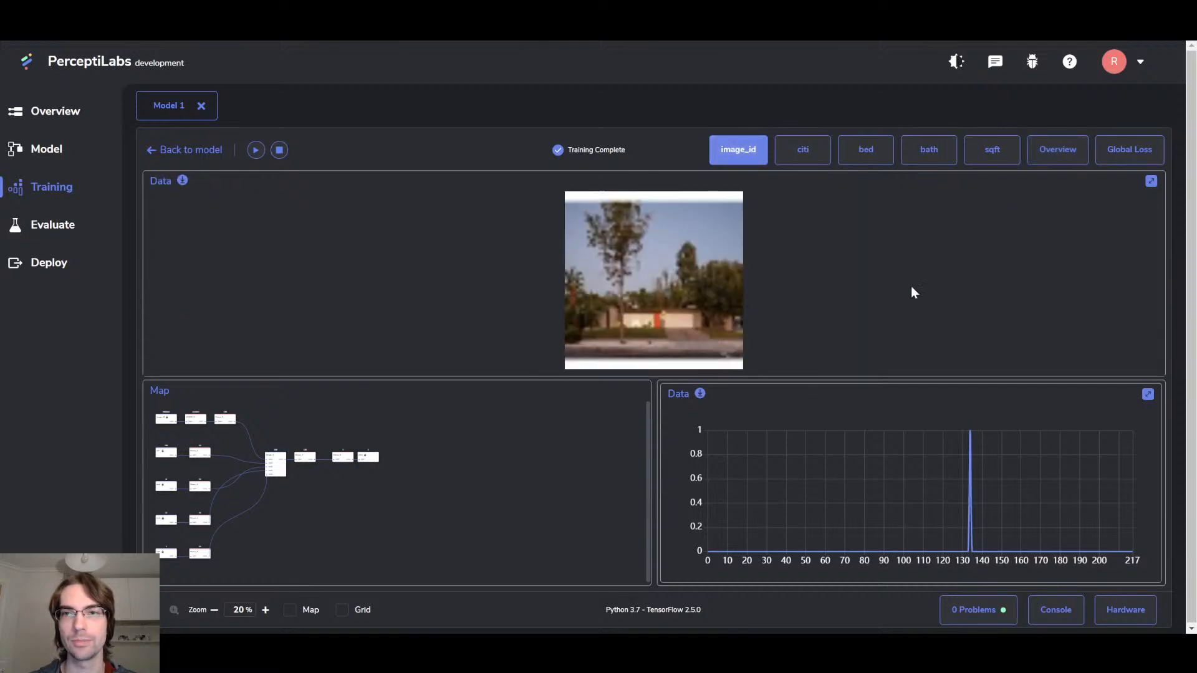
{"action": "left_click", "coordinate": [1060, 151]}
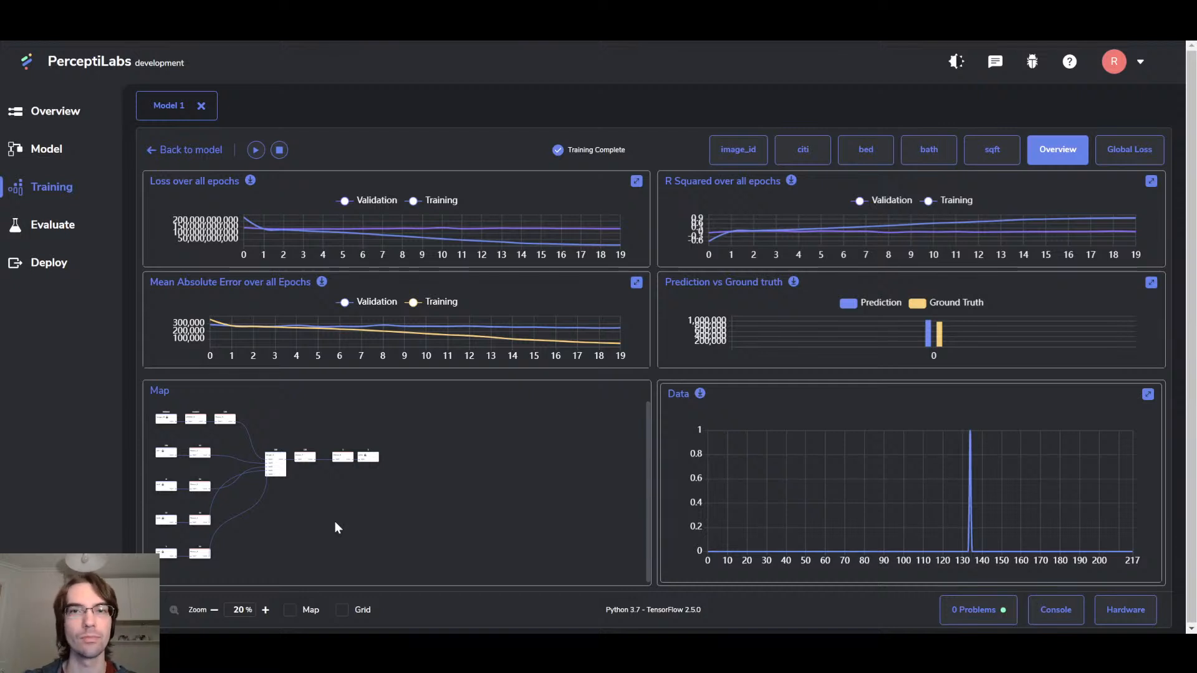
View the Evaluate page's test area and open the Deploy page to see the export options for trained models.
{"action": "left_click", "coordinate": [81, 232]}
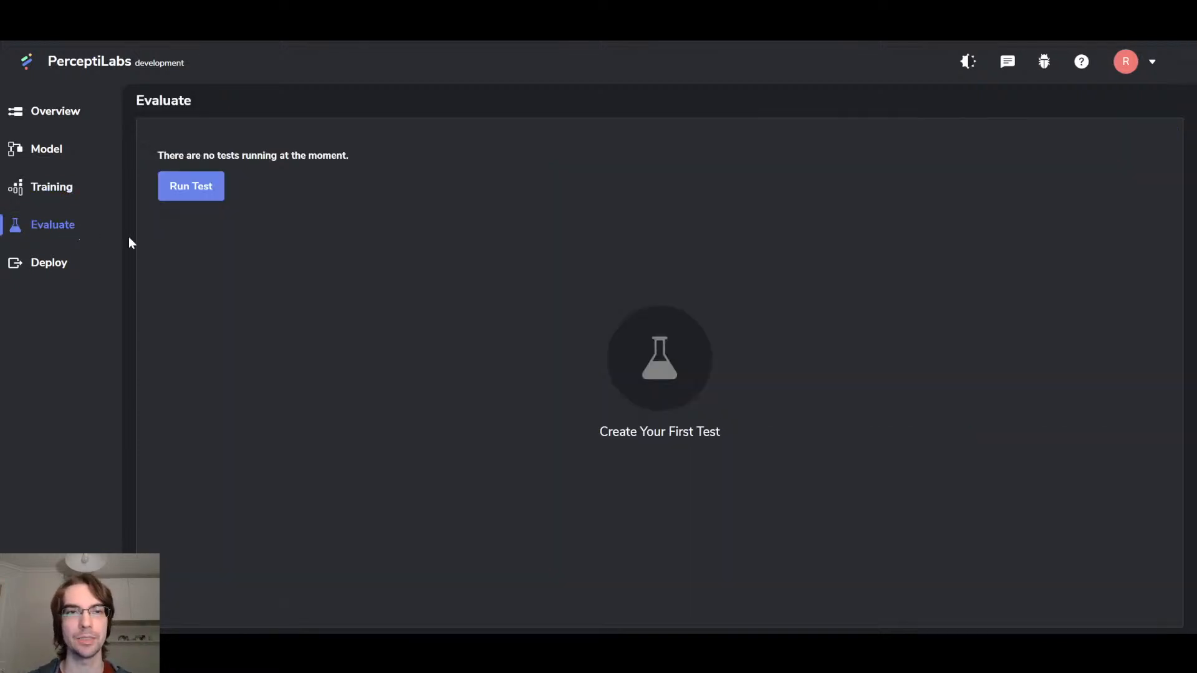
{"action": "left_click", "coordinate": [69, 194]}
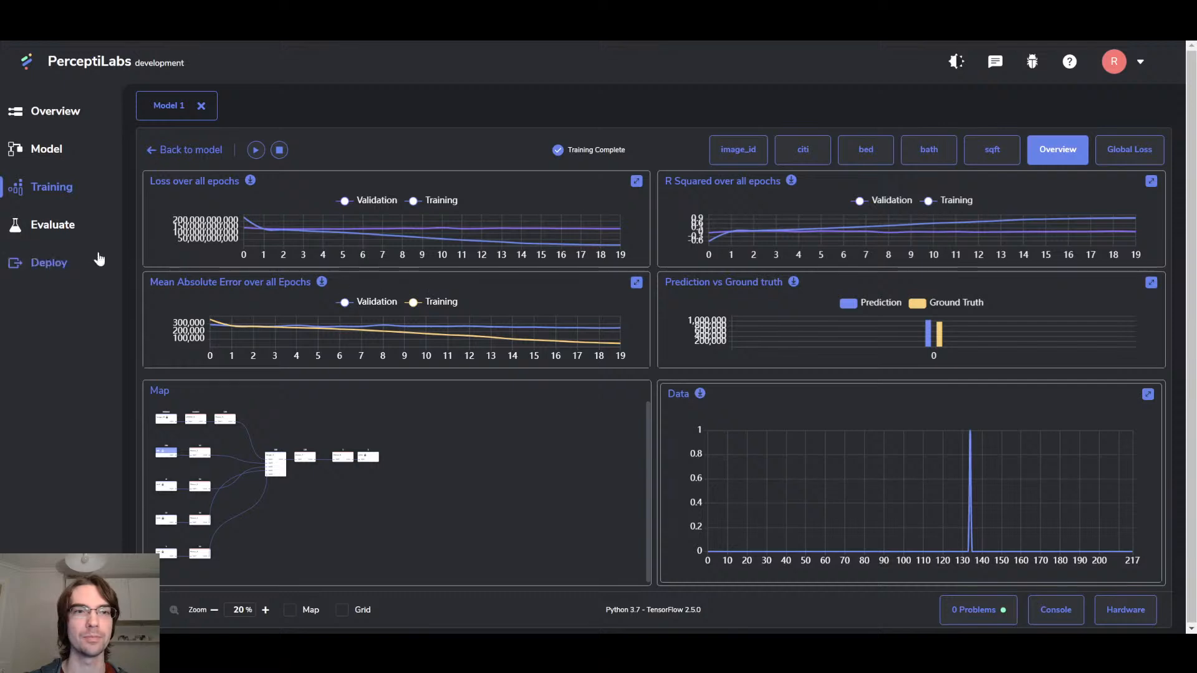
{"action": "left_click", "coordinate": [43, 269]}
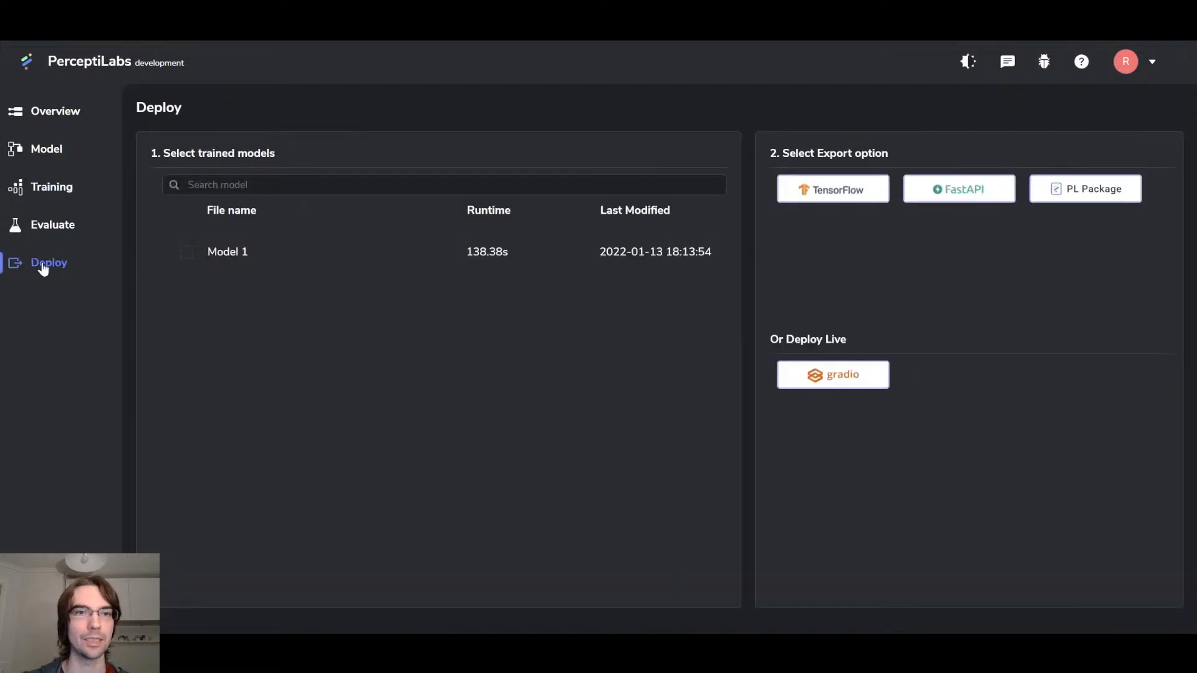
Deploy the trained Model 1 live with Gradio and accept its opening in a web browser.
{"action": "left_click", "coordinate": [182, 260]}
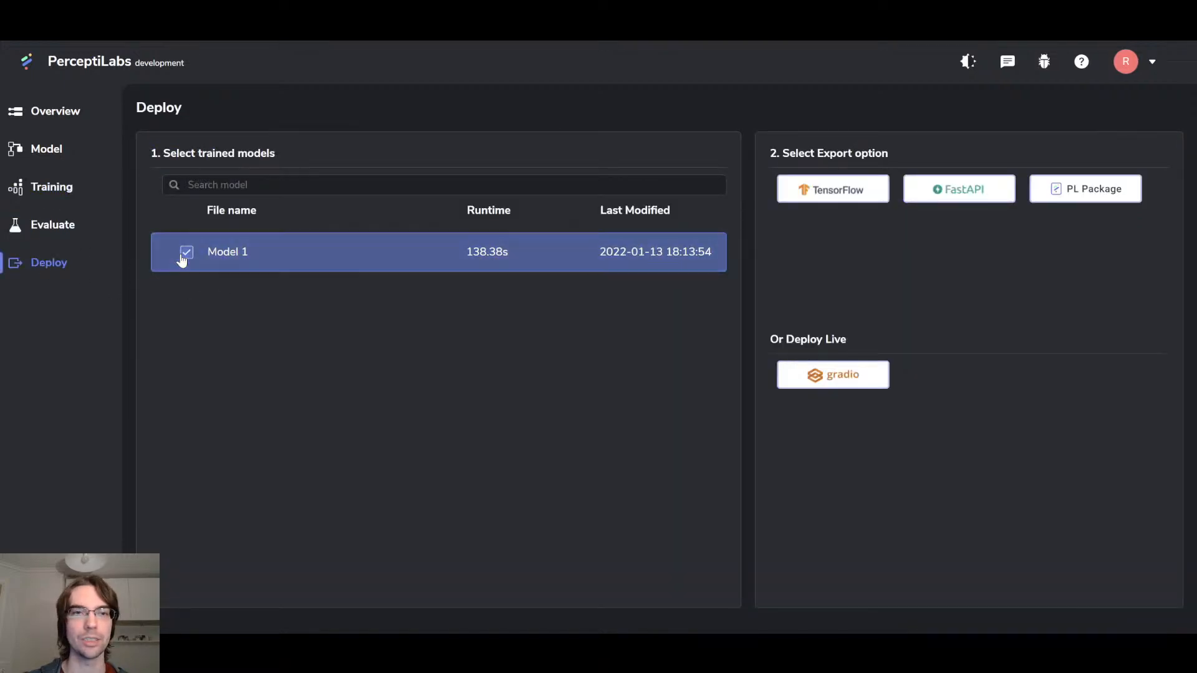
{"action": "left_click", "coordinate": [834, 379]}
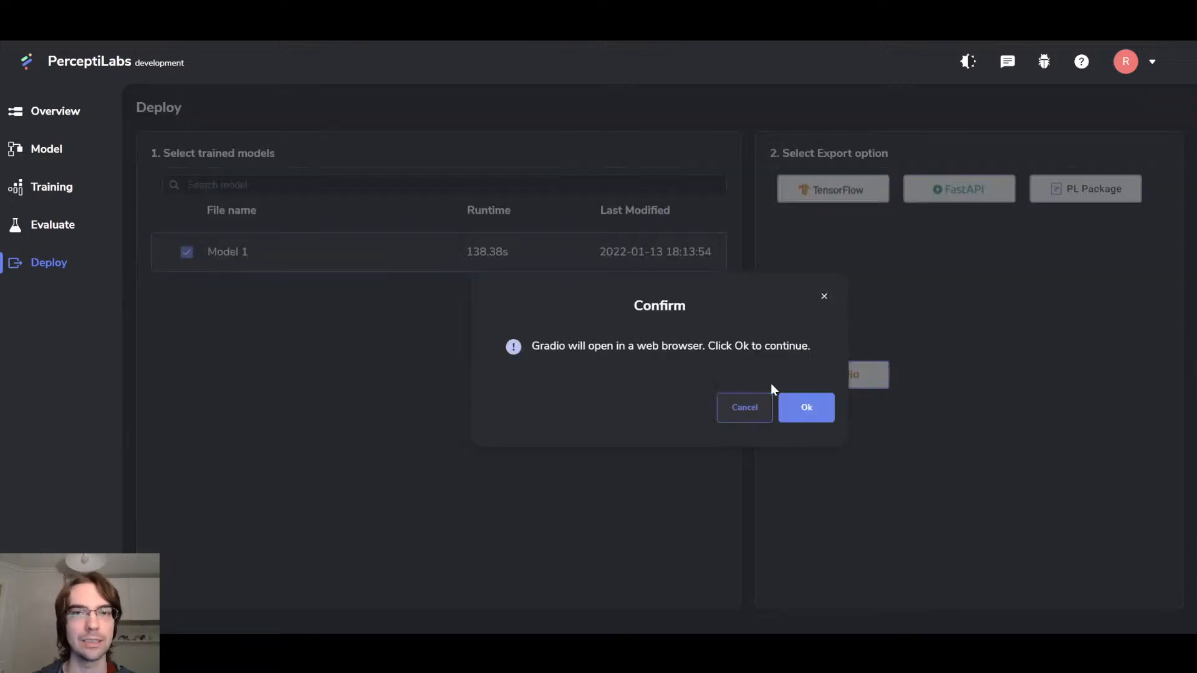
{"action": "left_click", "coordinate": [812, 415]}
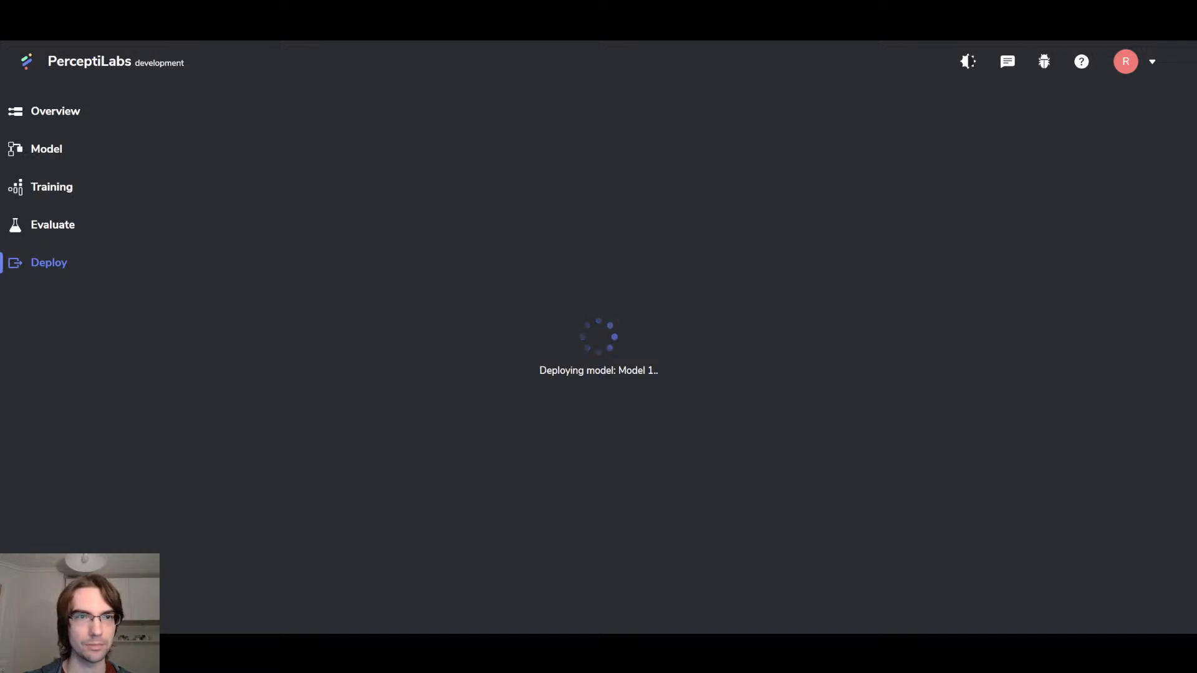
Review Model 1's component graph and return to the project overview.
{"action": "left_click", "coordinate": [42, 113]}
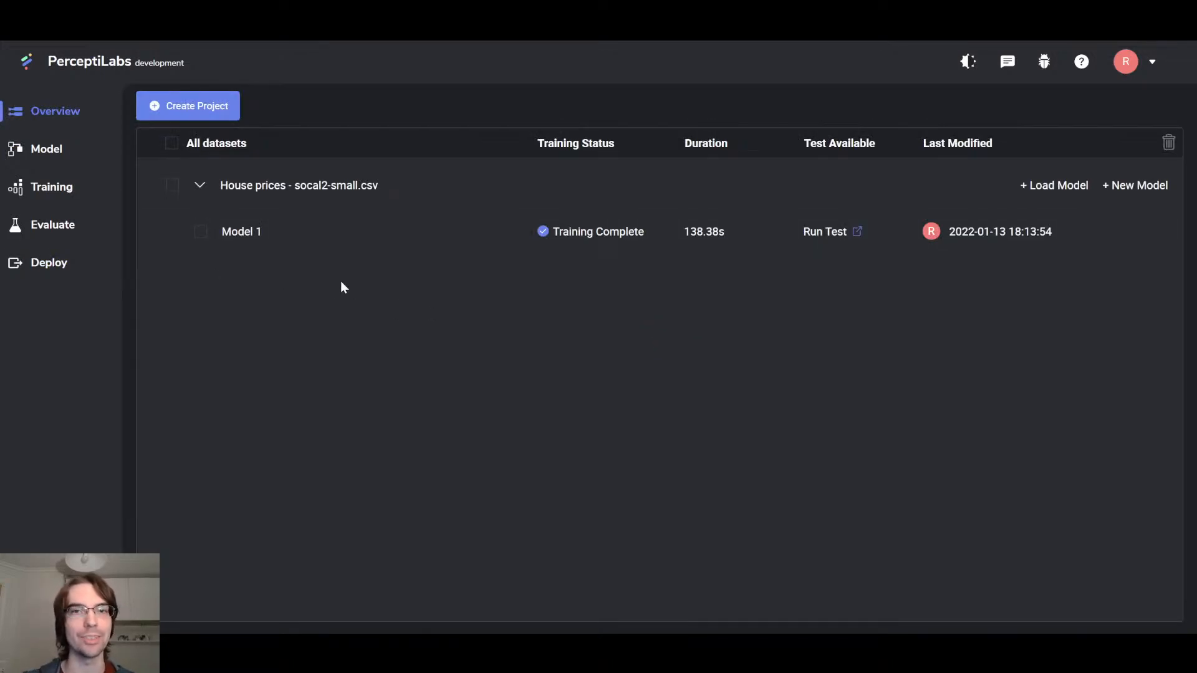
{"action": "left_click", "coordinate": [67, 160]}
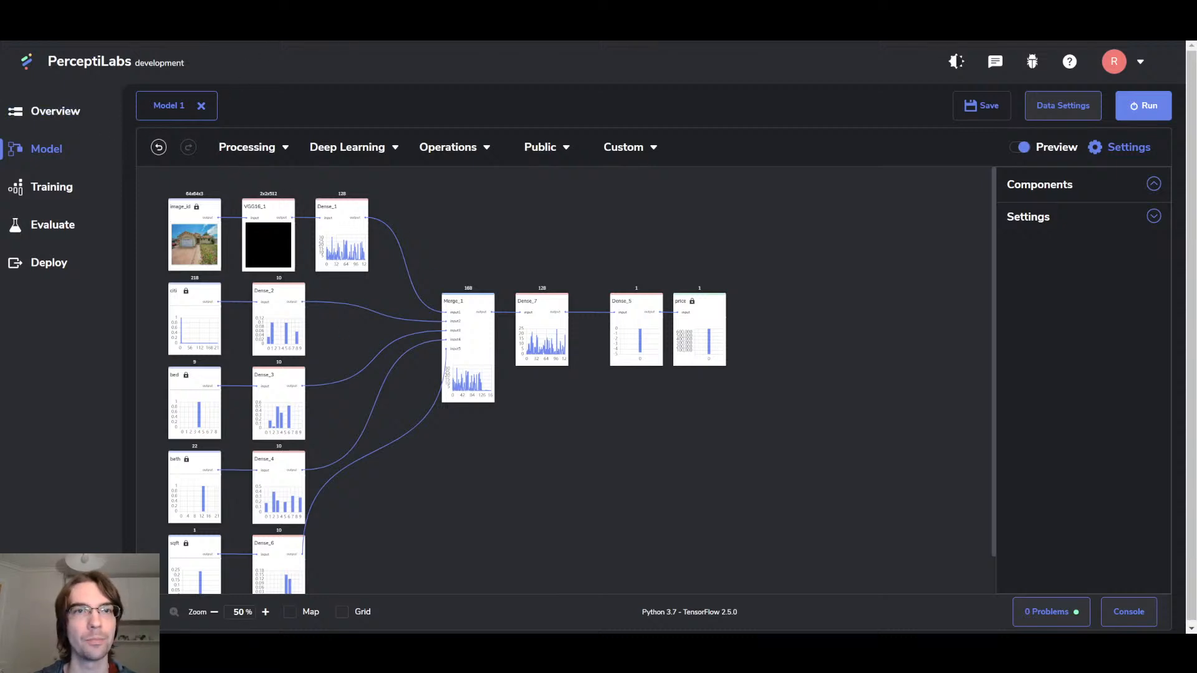
{"action": "left_click", "coordinate": [58, 114]}
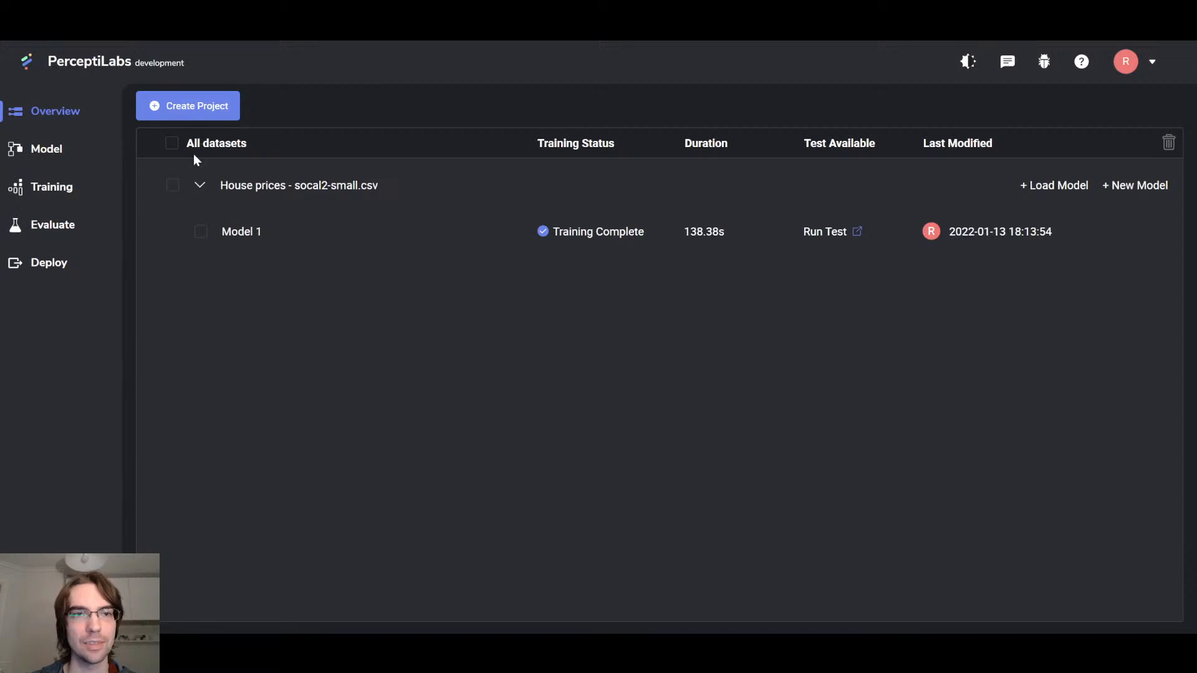
Start a new Multi-Modal project from the local house price CSV file and continue to the dataset definition.
{"action": "left_click", "coordinate": [194, 107]}
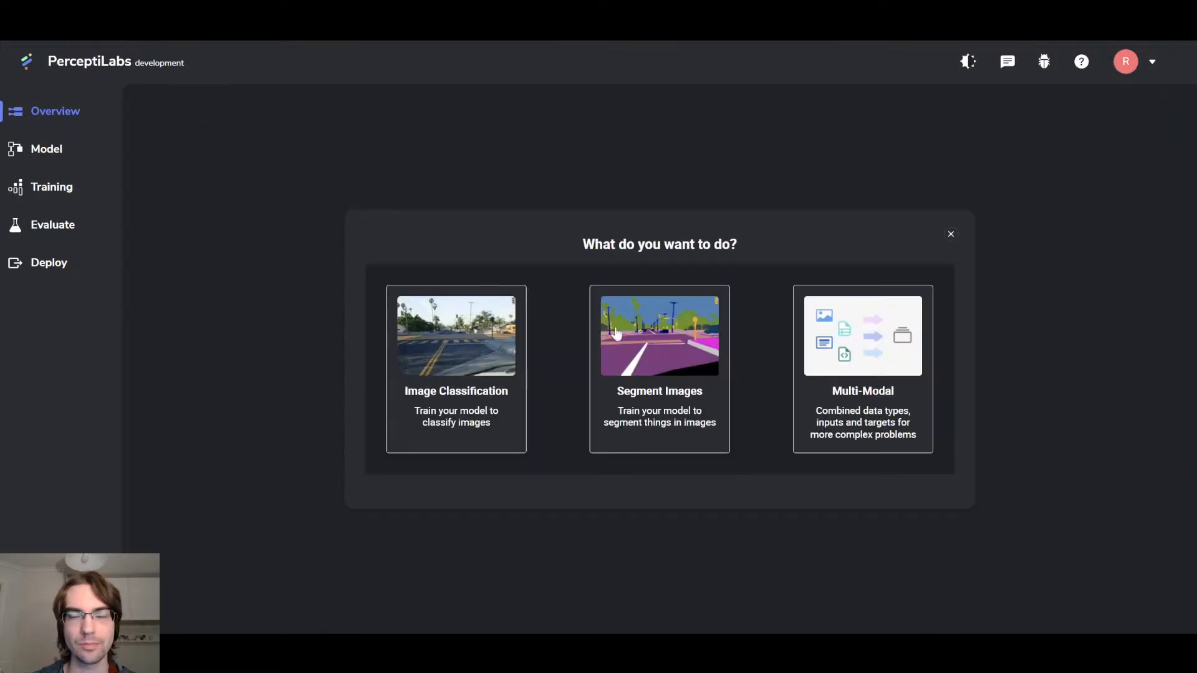
{"action": "left_click", "coordinate": [818, 328]}
{"action": "left_click", "coordinate": [698, 223]}
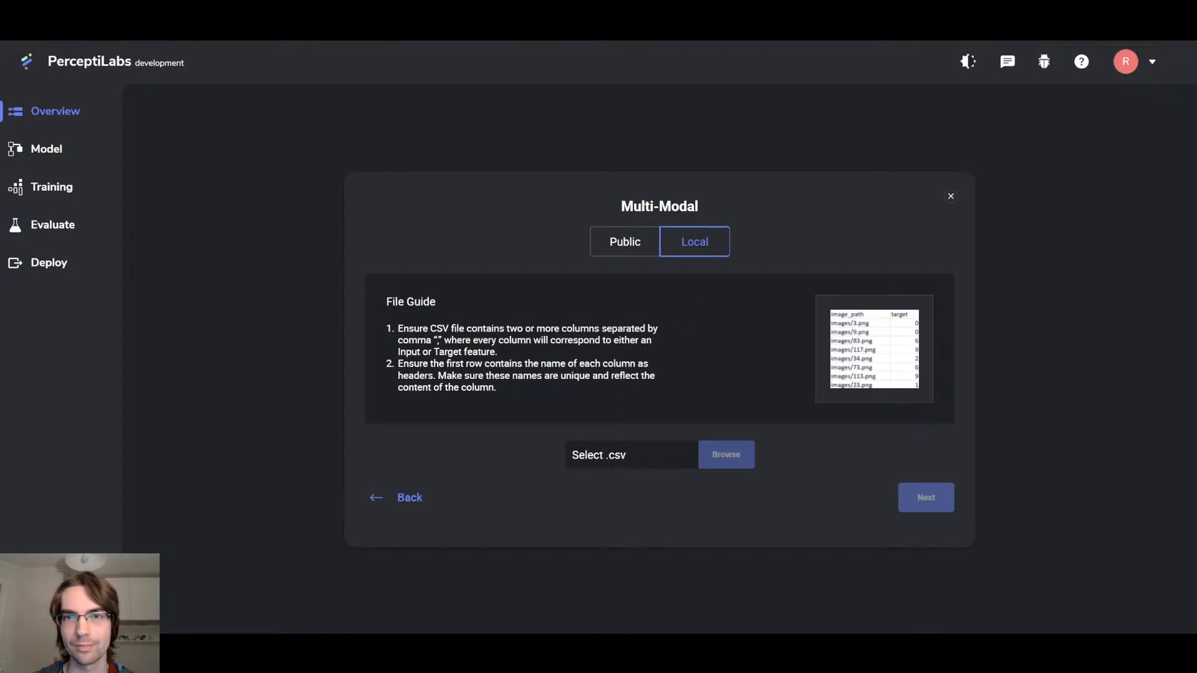
{"action": "left_click", "coordinate": [925, 498]}
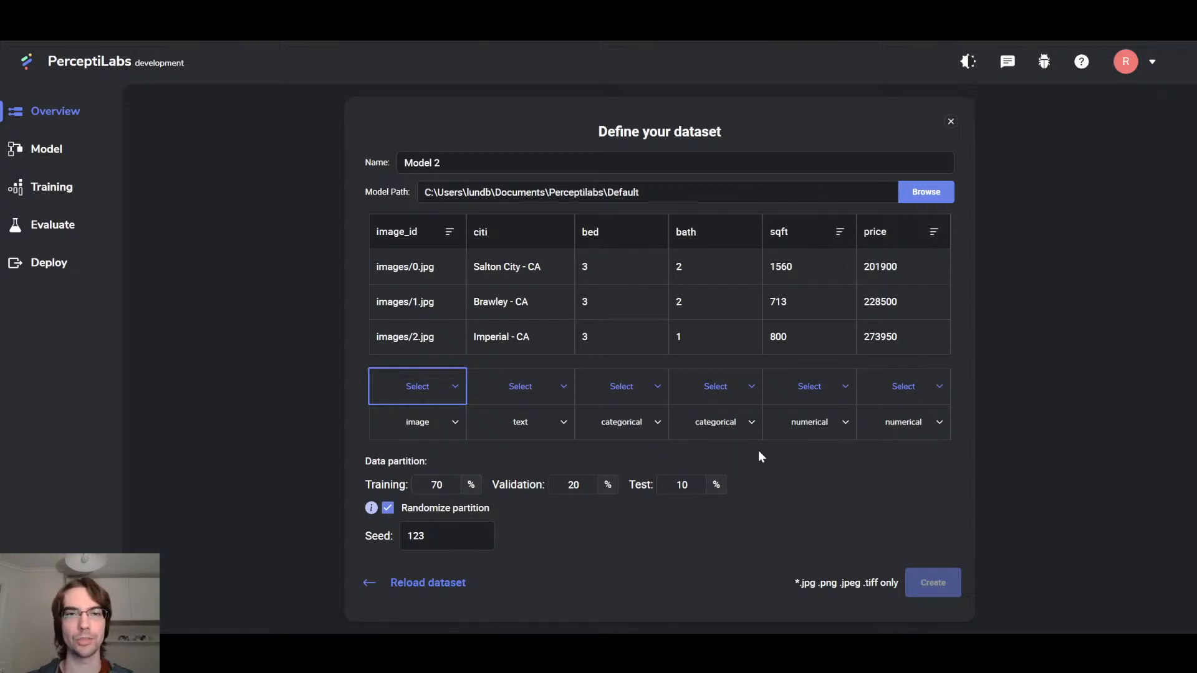
Set image_id, citi, bed, bath and sqft as Input and price as Target, and change citi's data type to categorical.
{"action": "left_click", "coordinate": [424, 383]}
{"action": "left_click", "coordinate": [420, 407]}
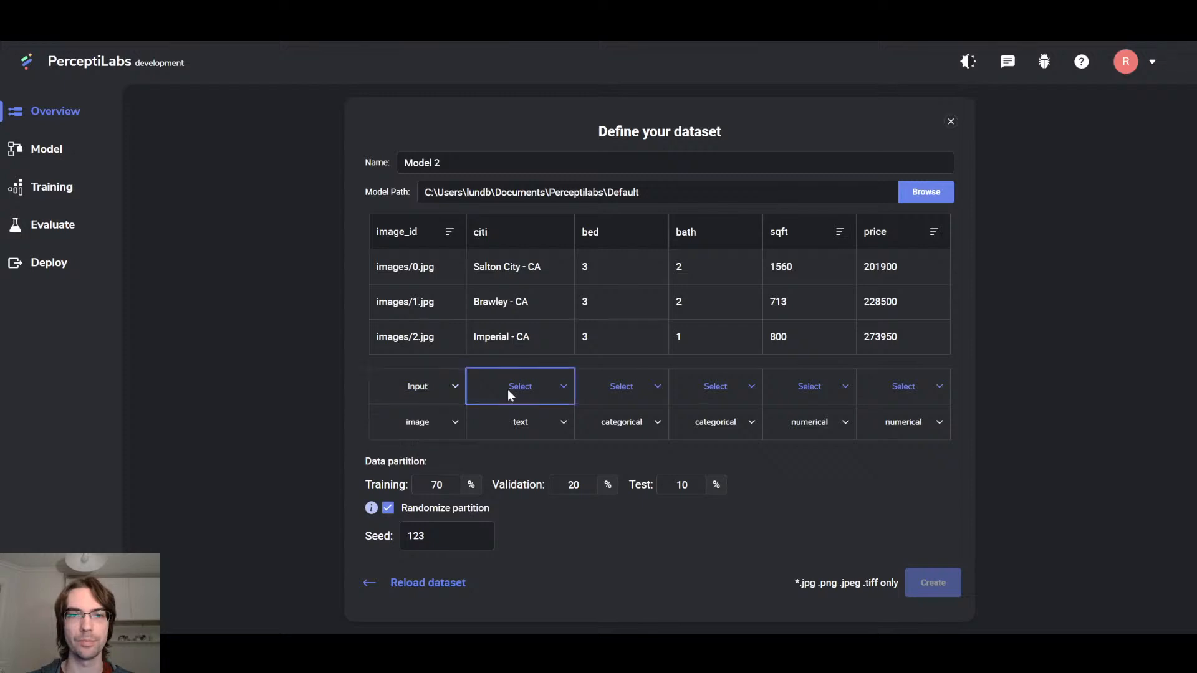
{"action": "left_click", "coordinate": [517, 388]}
{"action": "left_click", "coordinate": [520, 407]}
{"action": "left_click", "coordinate": [630, 399]}
{"action": "left_click", "coordinate": [634, 415]}
{"action": "left_click", "coordinate": [718, 389]}
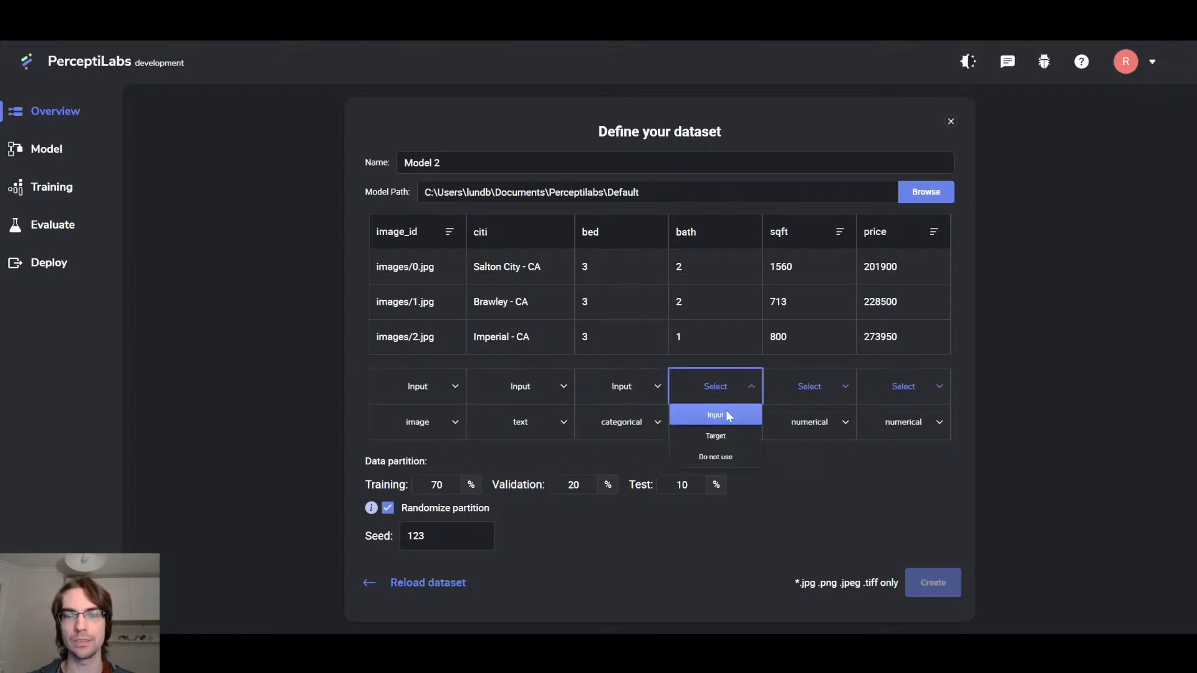
{"action": "left_click", "coordinate": [725, 415]}
{"action": "left_click", "coordinate": [807, 391]}
{"action": "left_click", "coordinate": [814, 415]}
{"action": "left_click", "coordinate": [903, 387]}
{"action": "left_click", "coordinate": [903, 435]}
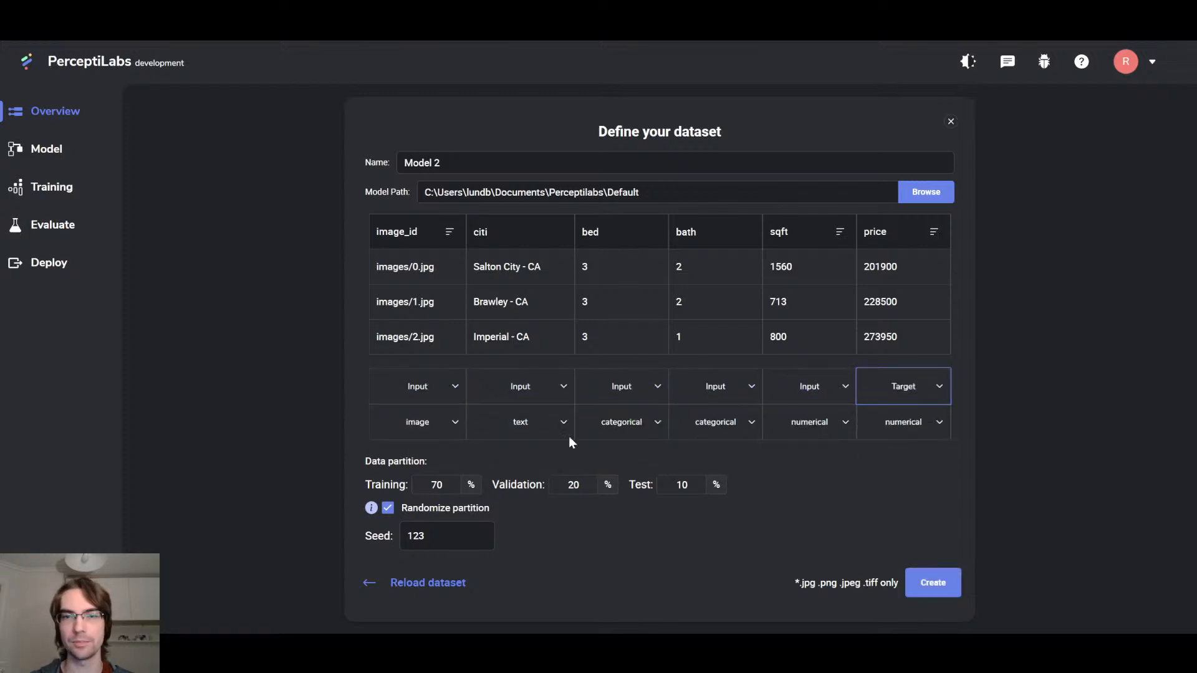
{"action": "left_click", "coordinate": [555, 422]}
{"action": "left_click", "coordinate": [523, 447]}
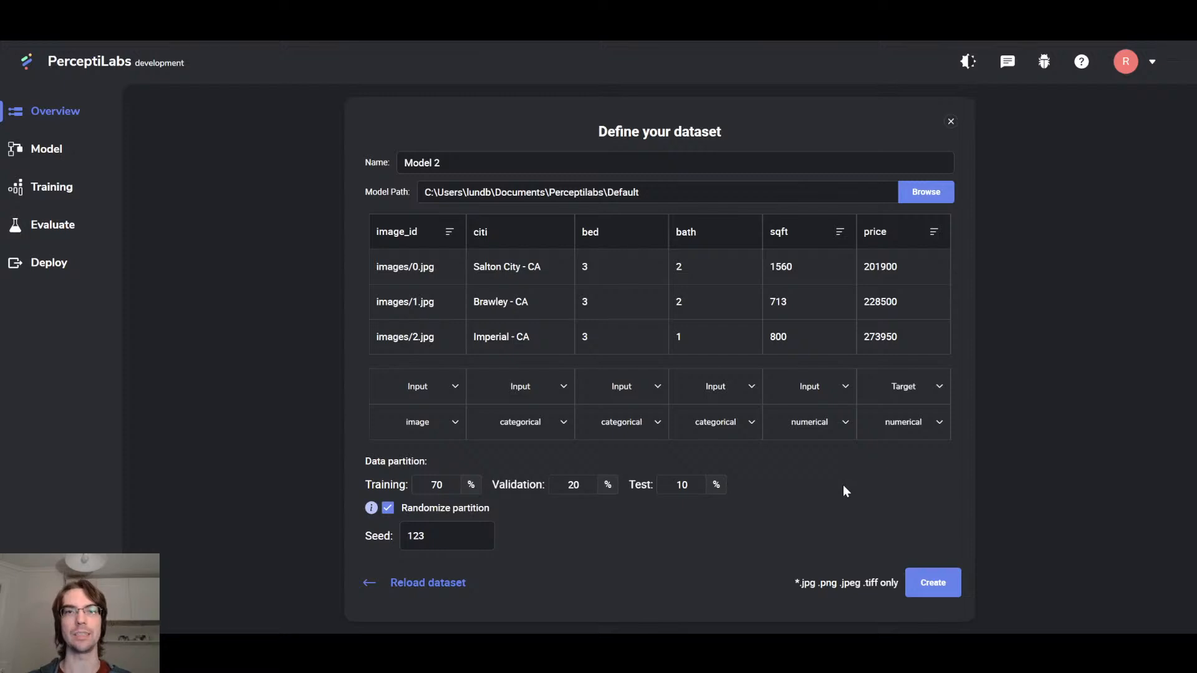
Enable Min Max normalization as the pre-processing for the sqft column and save it.
{"action": "left_click", "coordinate": [840, 234]}
{"action": "left_click", "coordinate": [755, 176]}
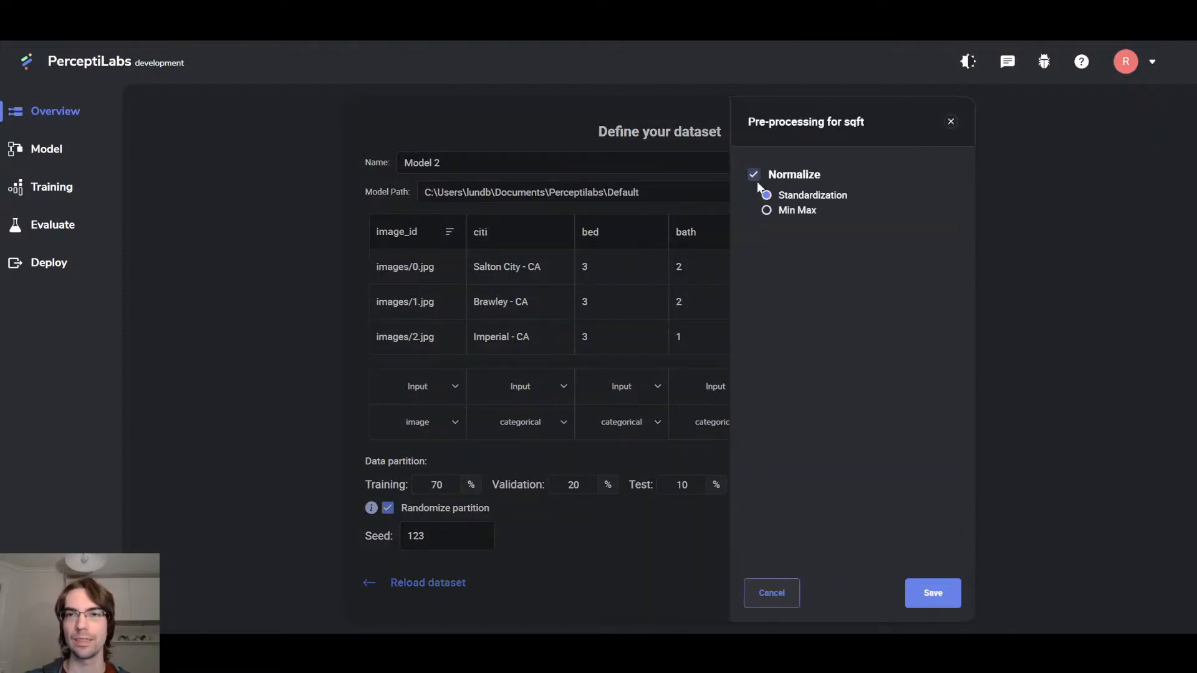
{"action": "left_click", "coordinate": [929, 595]}
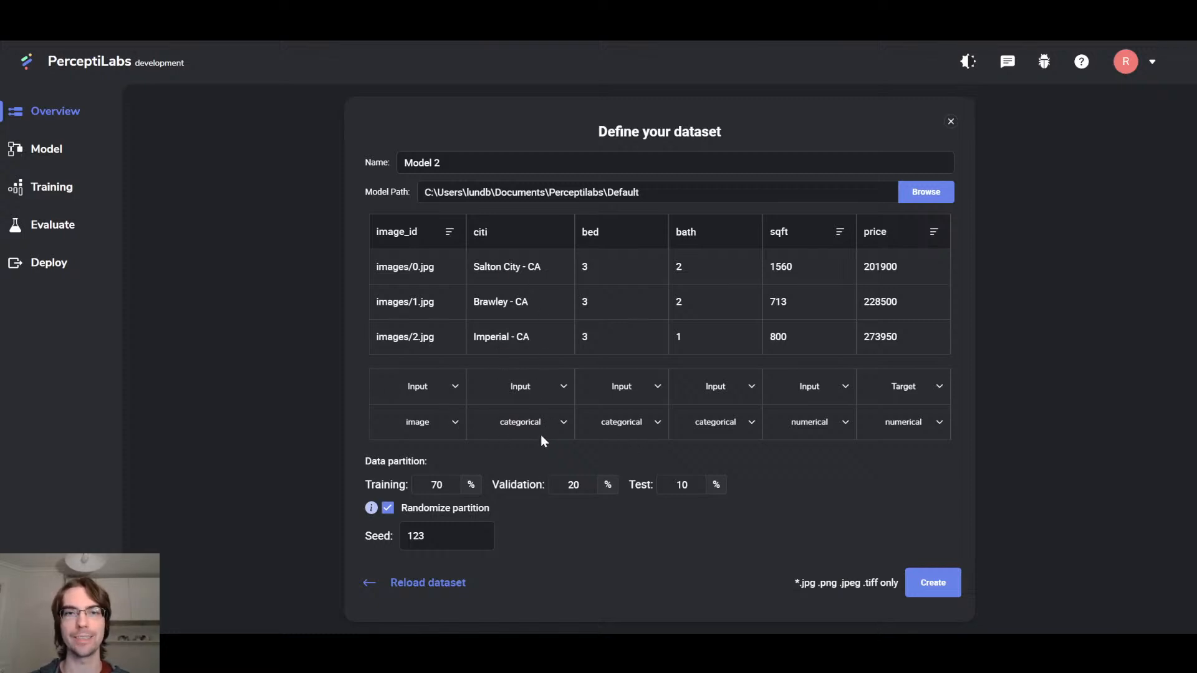
Set the image_id pre-processing to a custom resize of 64 width by 64 height and save it.
{"action": "left_click", "coordinate": [450, 233]}
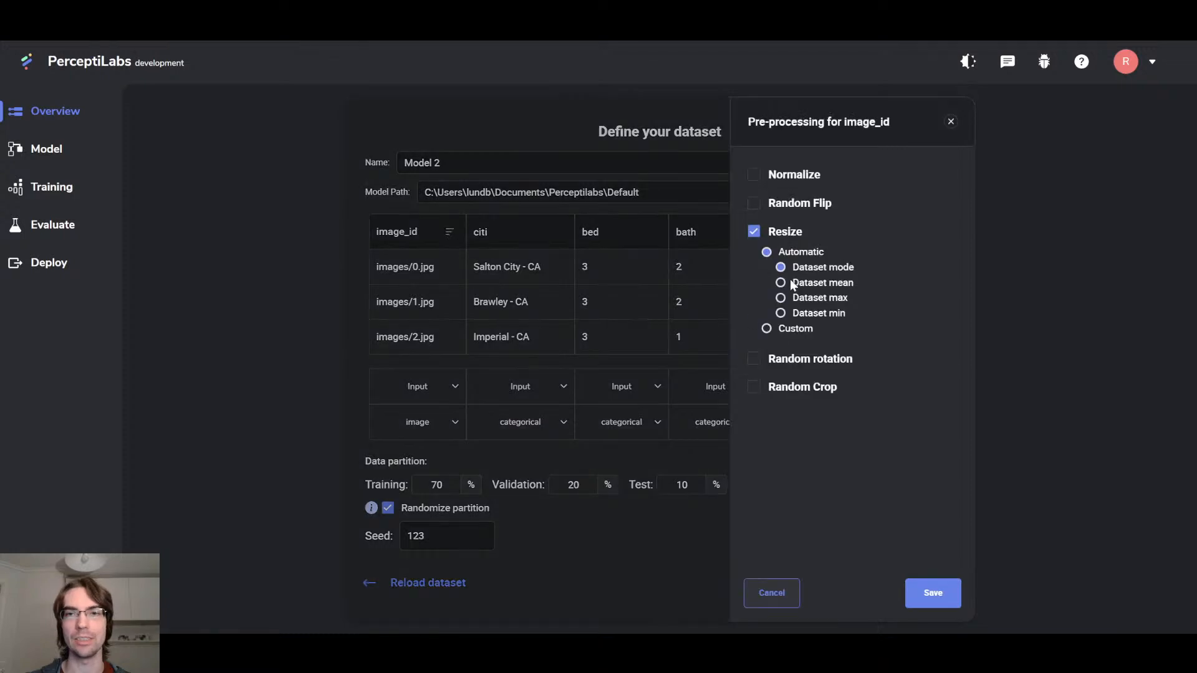
{"action": "left_click", "coordinate": [766, 329]}
{"action": "left_click", "coordinate": [796, 293]}
{"action": "type", "text": "64"}
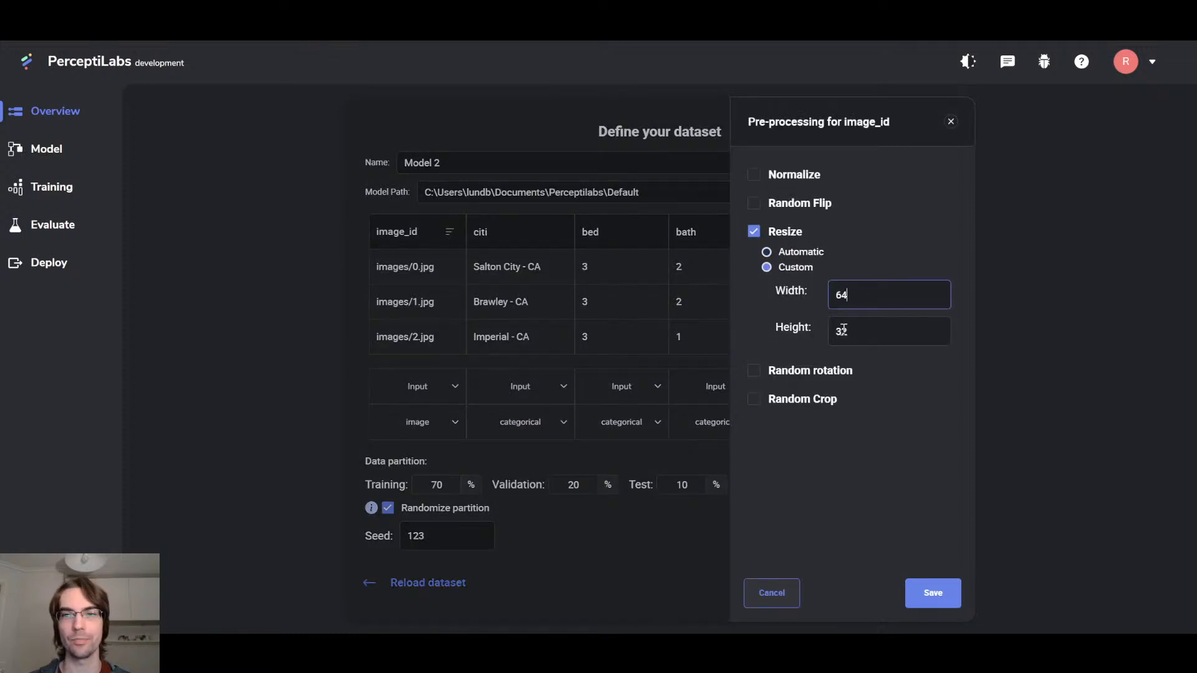
{"action": "key", "text": "Tab"}
{"action": "type", "text": "64"}
{"action": "left_click", "coordinate": [933, 593]}
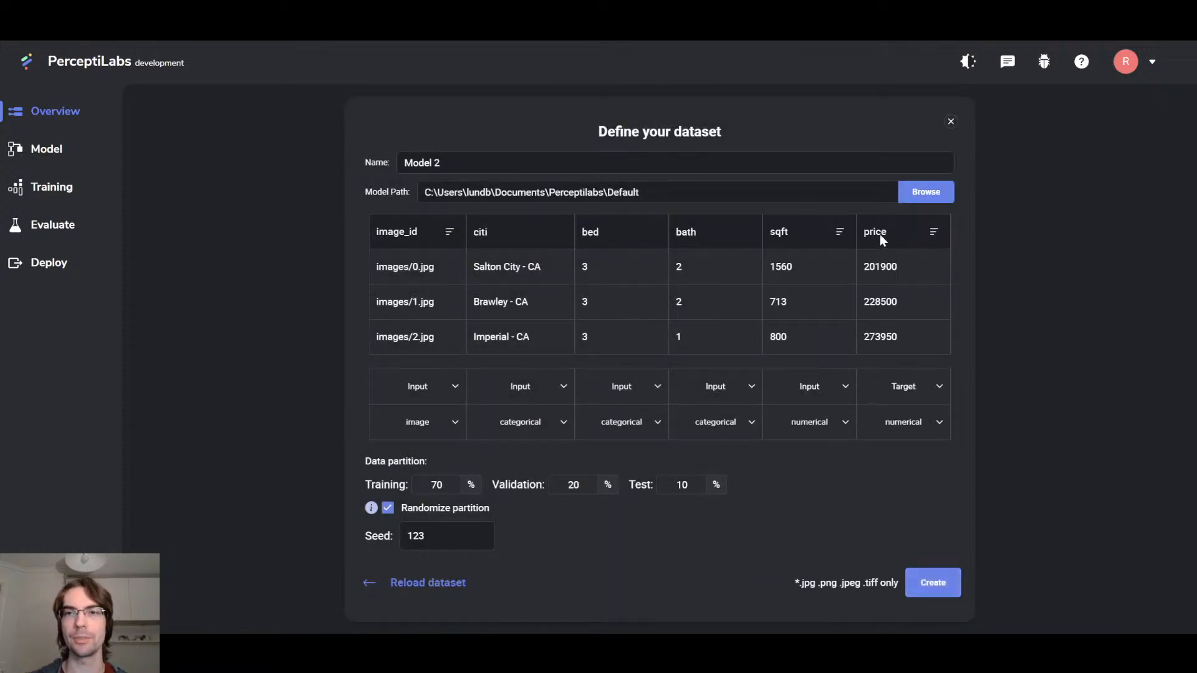
Check the pre-processing settings of the sqft column without changing them.
{"action": "left_click", "coordinate": [840, 233]}
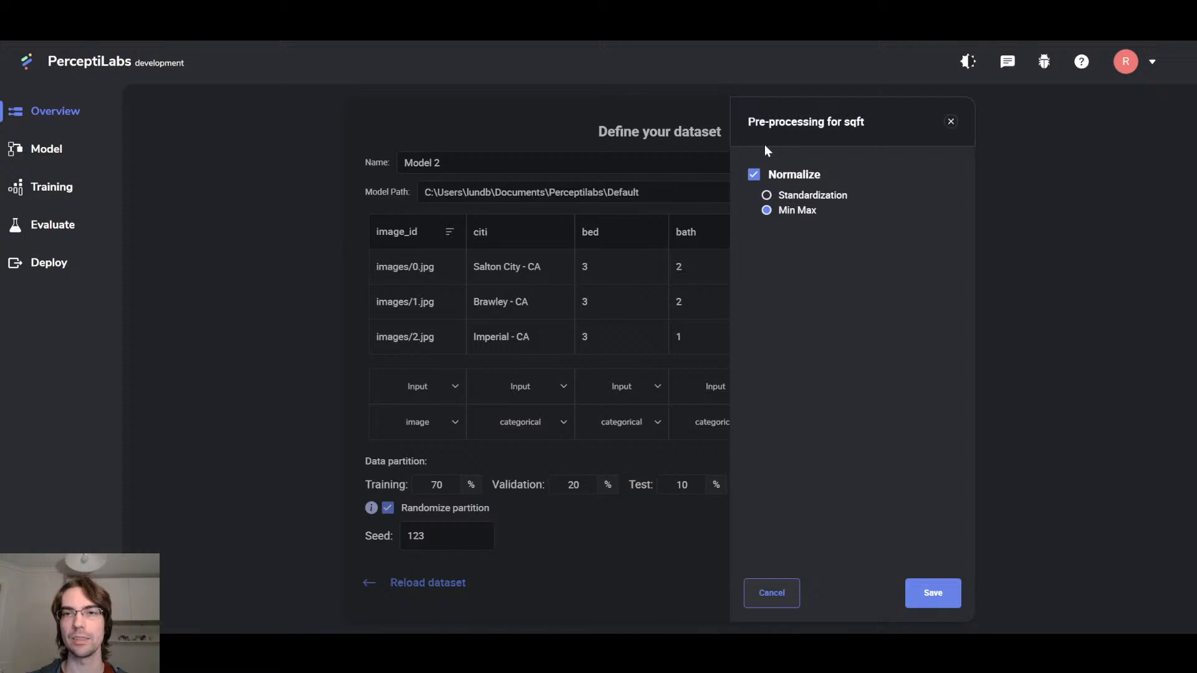
{"action": "left_click", "coordinate": [774, 593]}
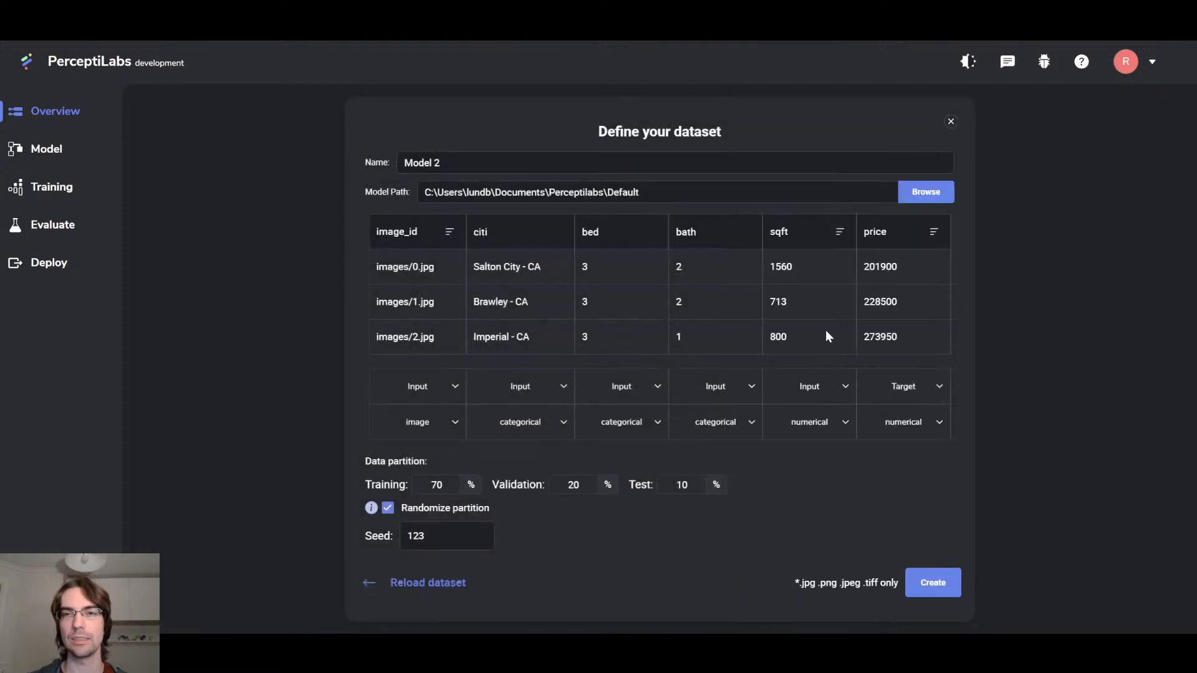
{"action": "left_click", "coordinate": [840, 233]}
{"action": "left_click", "coordinate": [769, 591]}
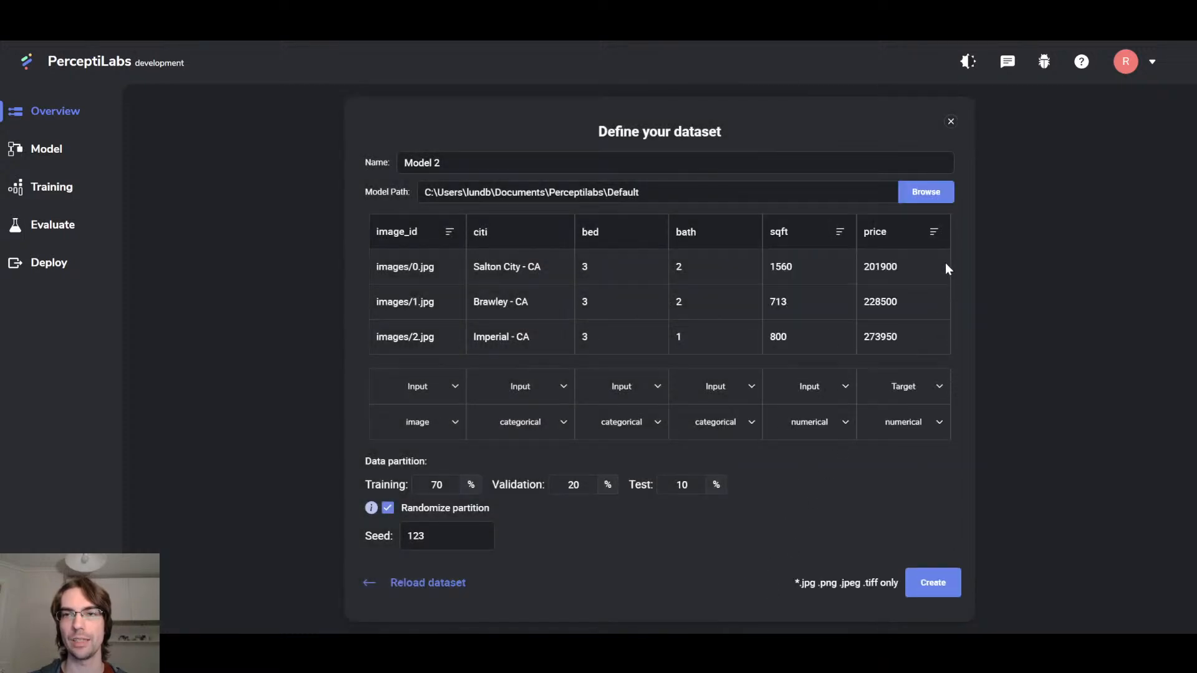
Create Model 2 from the defined dataset and shift its component graph down so the whole graph is in view.
{"action": "left_click", "coordinate": [931, 582]}
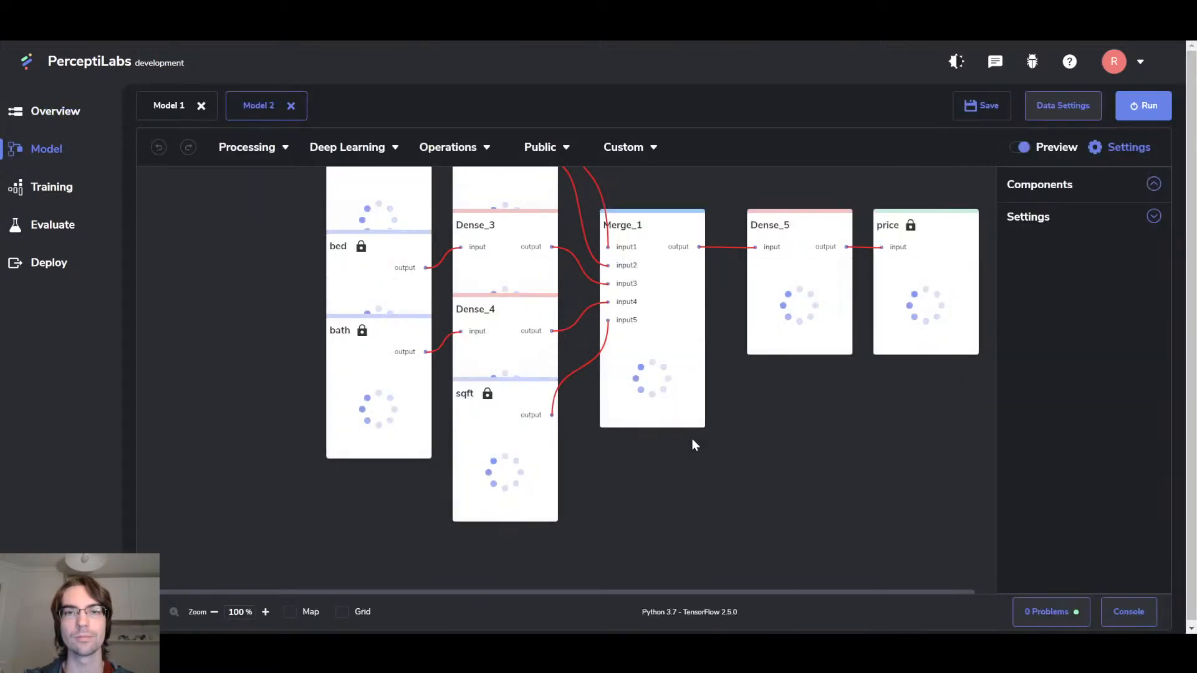
{"action": "scroll", "coordinate": [608, 383], "scroll_direction": "down", "scroll_amount": 2}
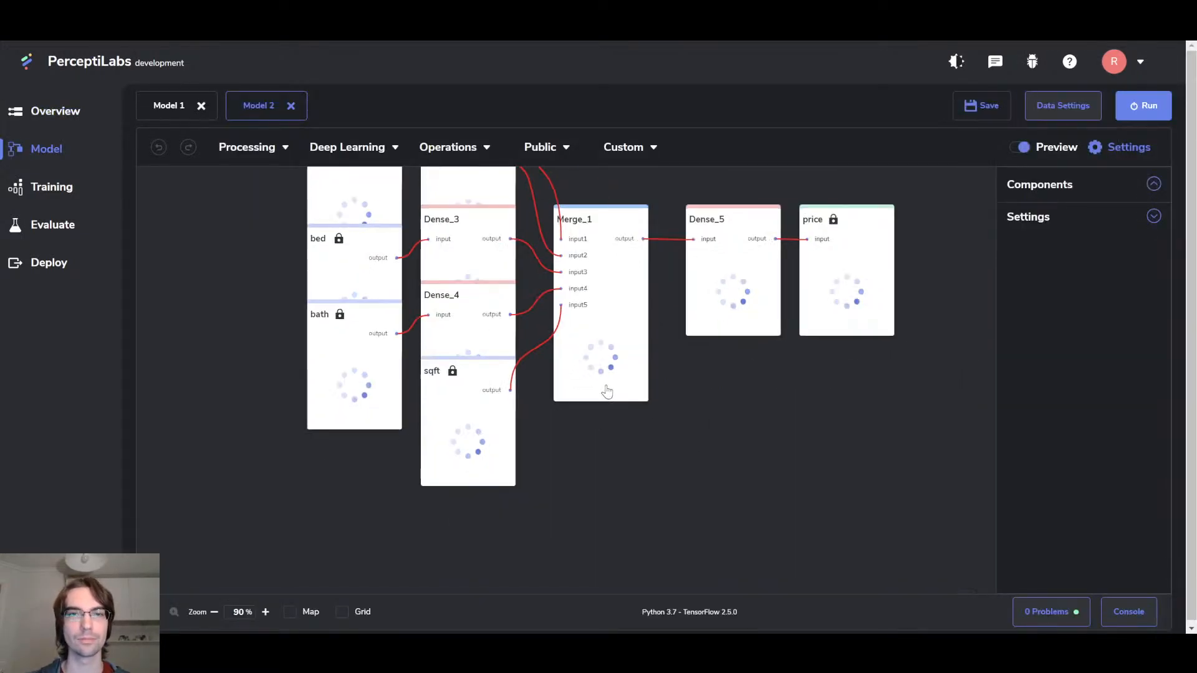
{"action": "scroll", "coordinate": [580, 414], "scroll_direction": "down", "scroll_amount": 1}
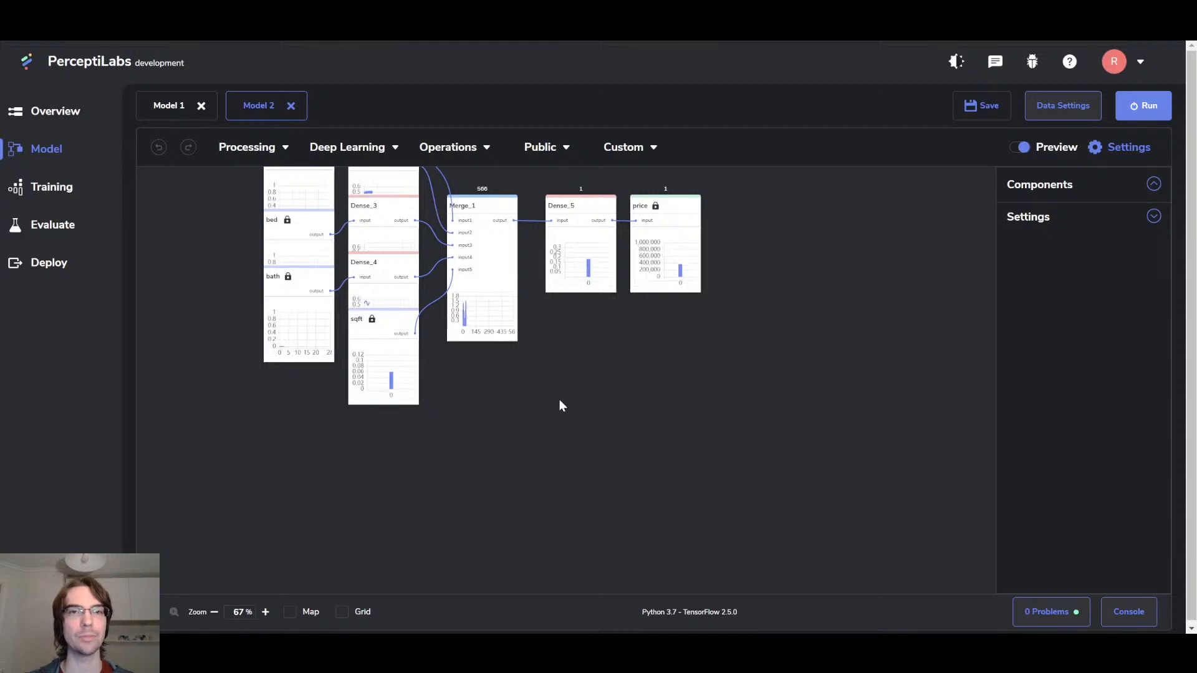
{"action": "left_click_drag", "start_coordinate": [483, 202], "coordinate": [490, 335]}
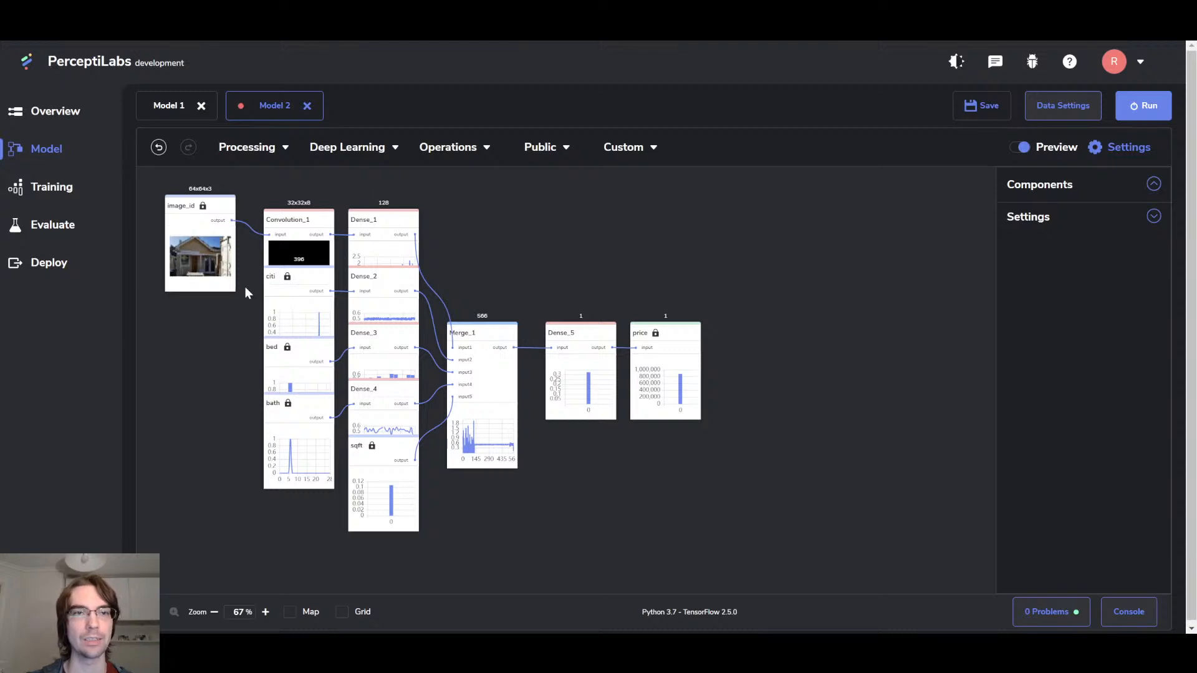
Arrange the citi, bed, bath and sqft input components in a single column beneath image_id.
{"action": "left_click_drag", "start_coordinate": [302, 287], "coordinate": [204, 326]}
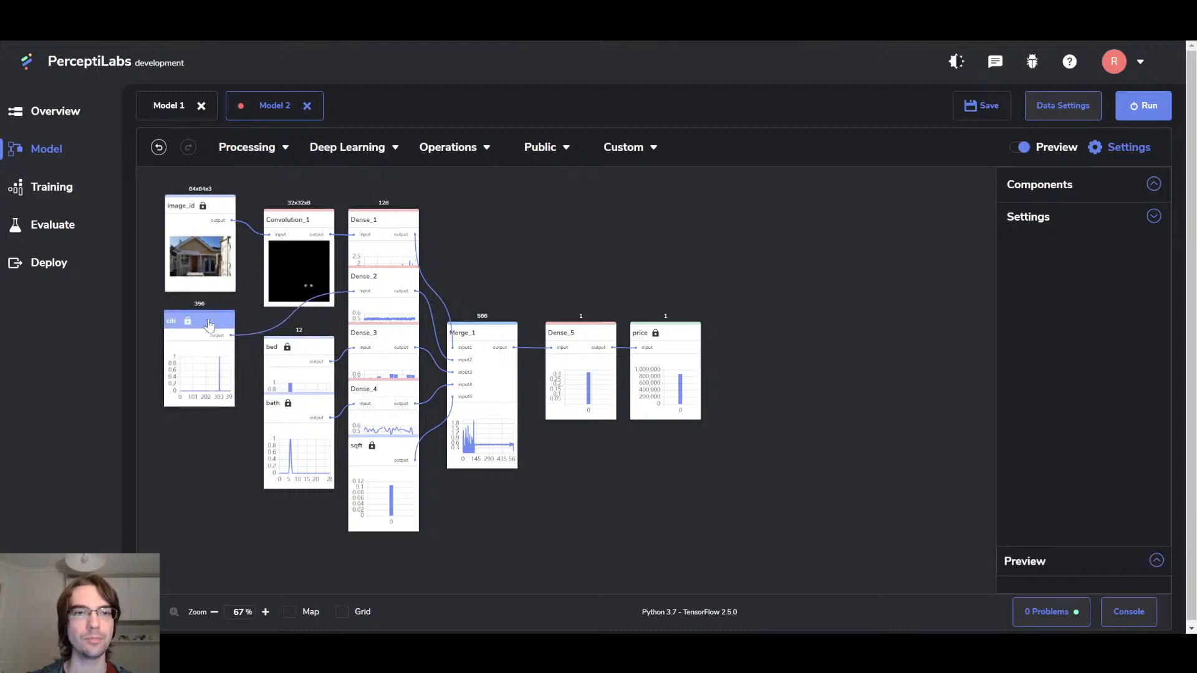
{"action": "left_click", "coordinate": [565, 150]}
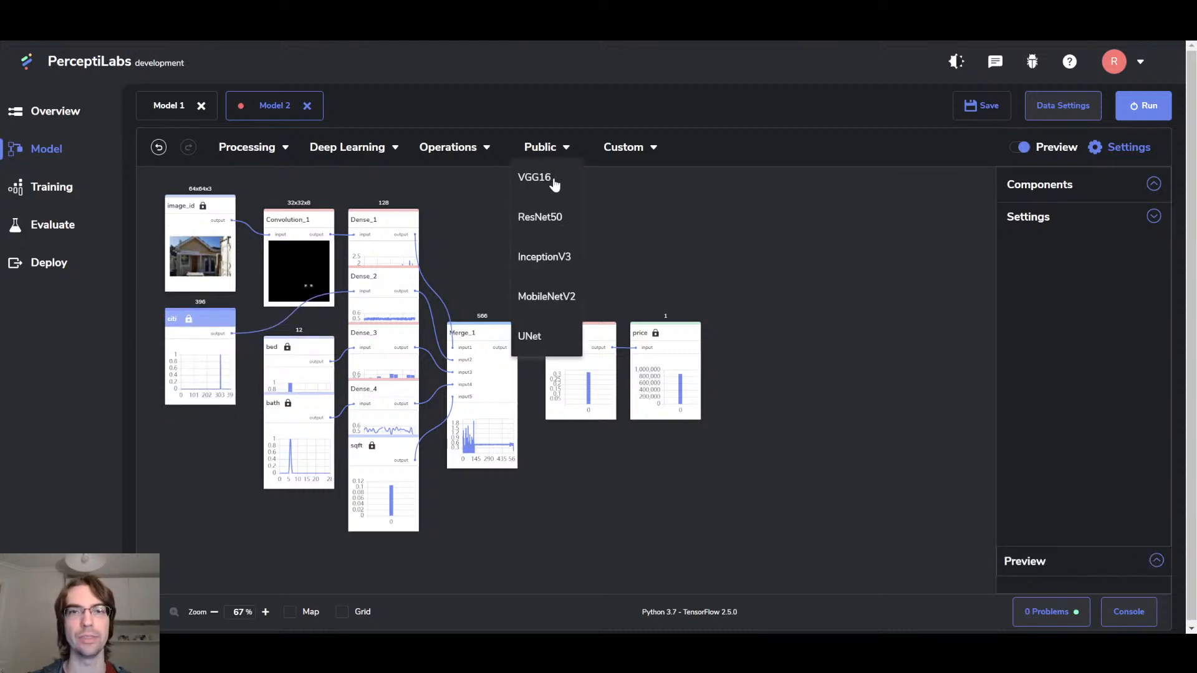
{"action": "left_click", "coordinate": [717, 208]}
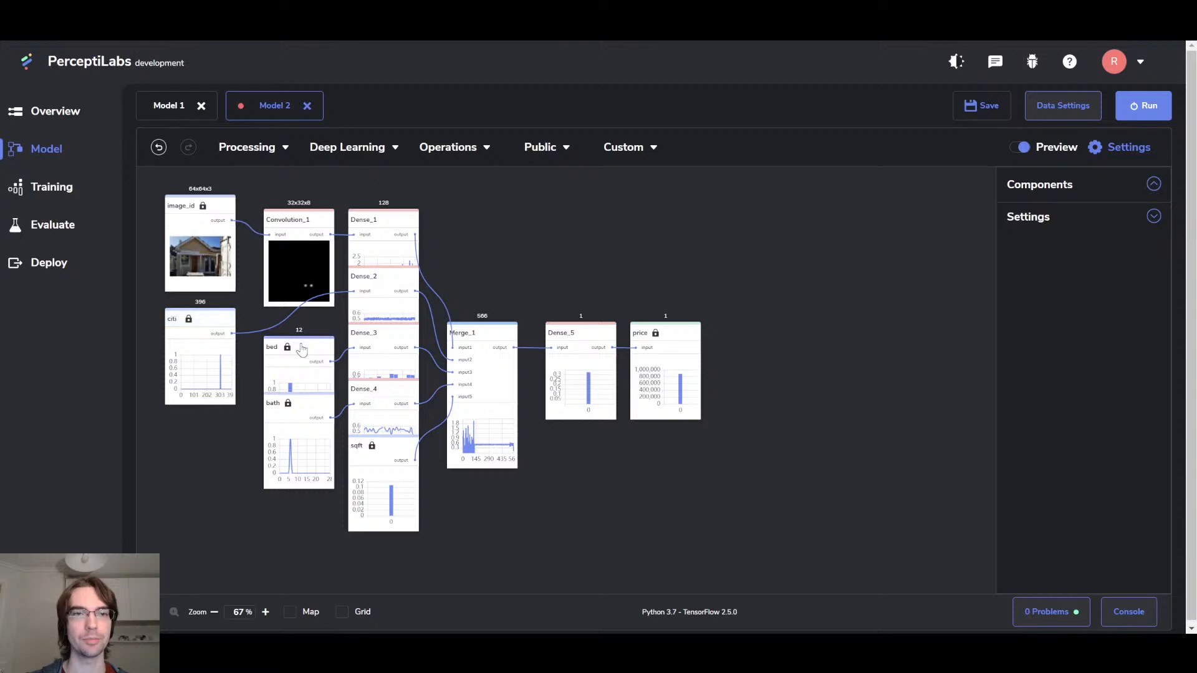
{"action": "left_click_drag", "start_coordinate": [301, 349], "coordinate": [205, 433]}
{"action": "left_click_drag", "start_coordinate": [224, 321], "coordinate": [224, 318]}
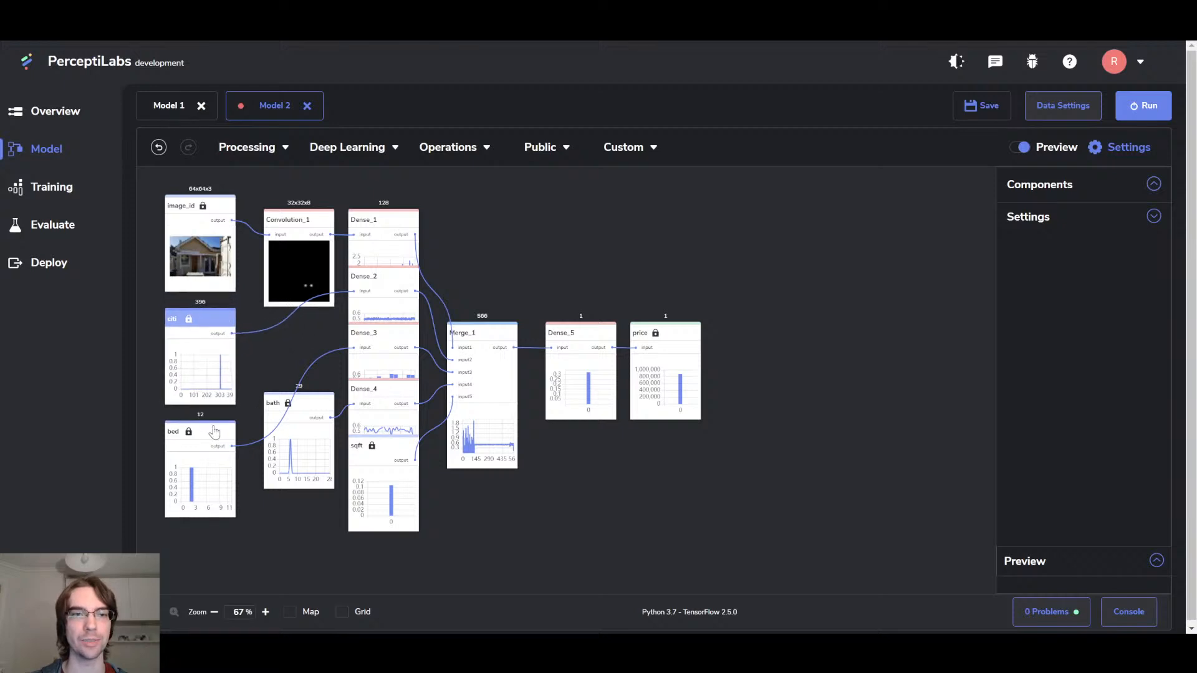
{"action": "left_click_drag", "start_coordinate": [215, 431], "coordinate": [215, 431]}
{"action": "left_click_drag", "start_coordinate": [318, 405], "coordinate": [218, 543]}
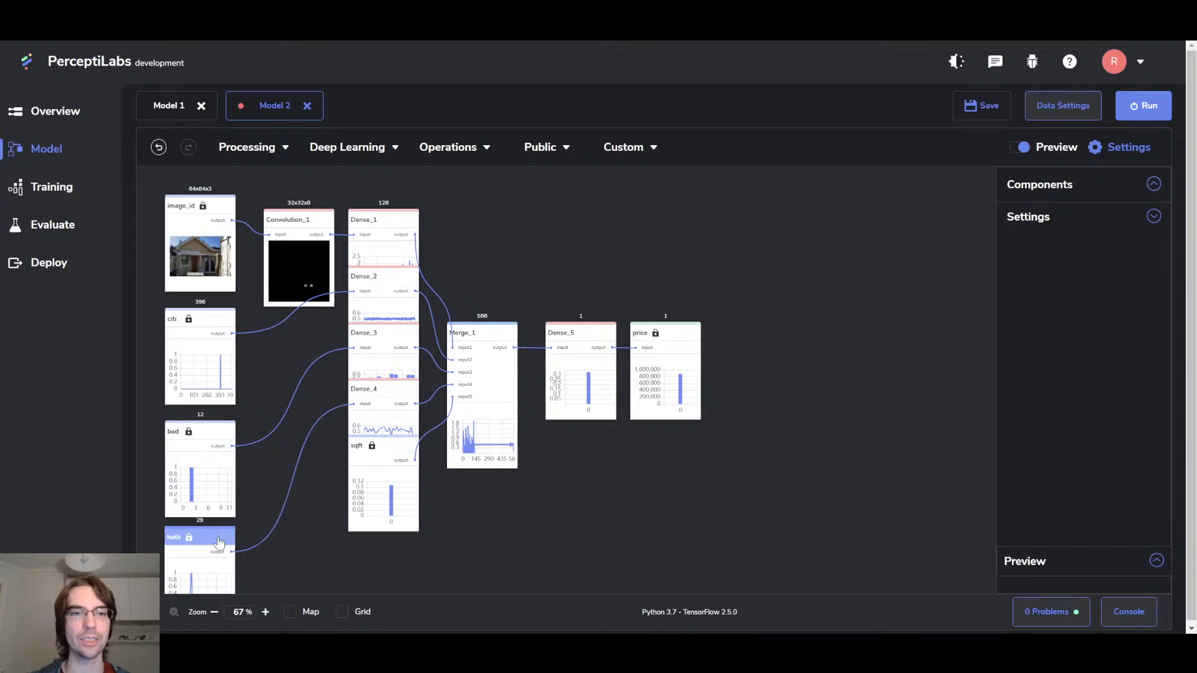
{"action": "scroll", "coordinate": [295, 488], "scroll_direction": "down", "scroll_amount": 3}
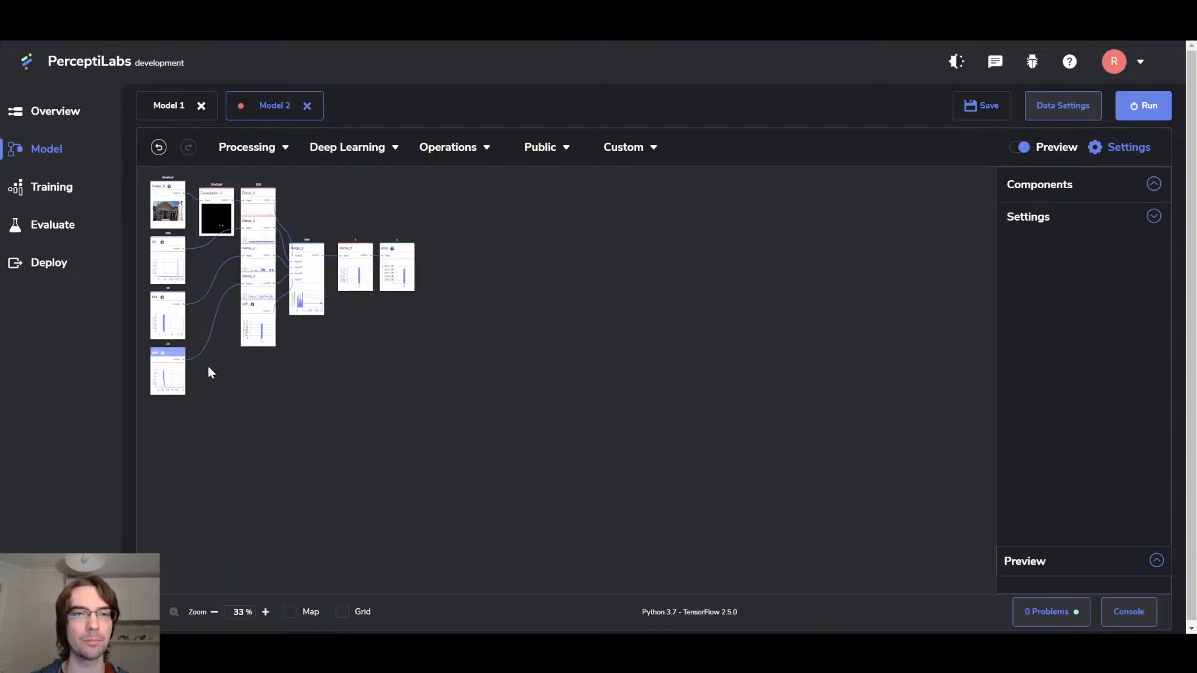
{"action": "scroll", "coordinate": [208, 364], "scroll_direction": "up", "scroll_amount": 2}
{"action": "left_click_drag", "start_coordinate": [322, 400], "coordinate": [162, 590]}
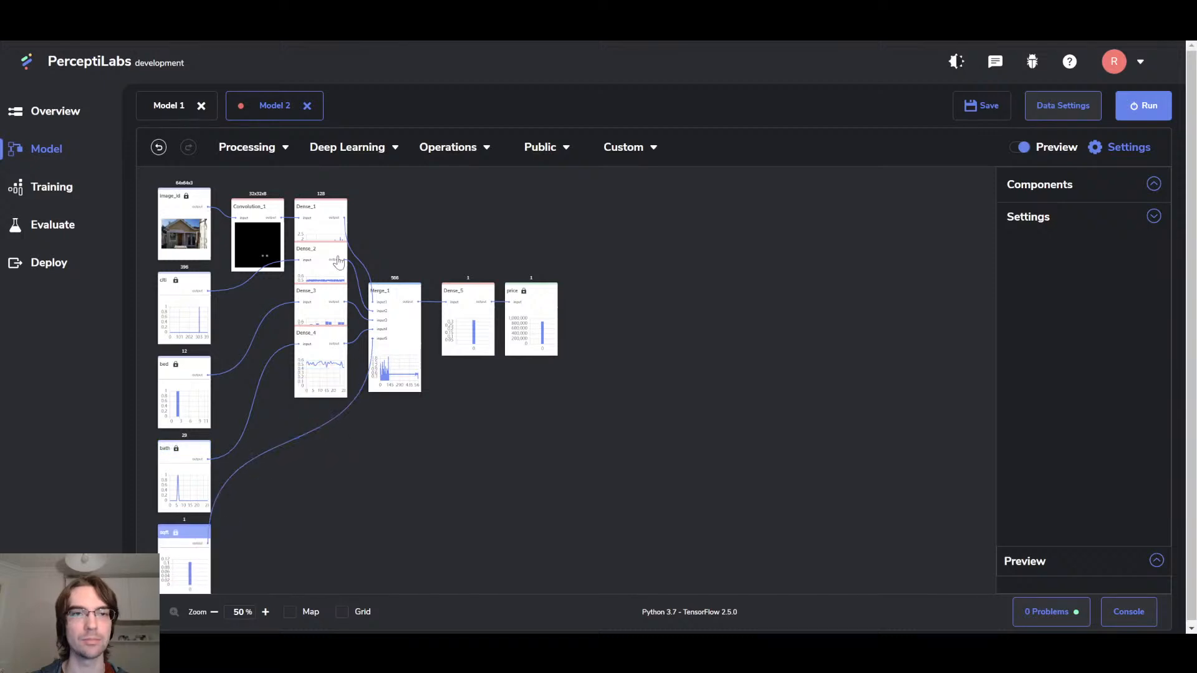
Delete the Convolution_1, Dense_1, Dense_2, Dense_3 and Dense_4 components together.
{"action": "left_click_drag", "start_coordinate": [227, 192], "coordinate": [356, 475]}
{"action": "key", "text": "Delete"}
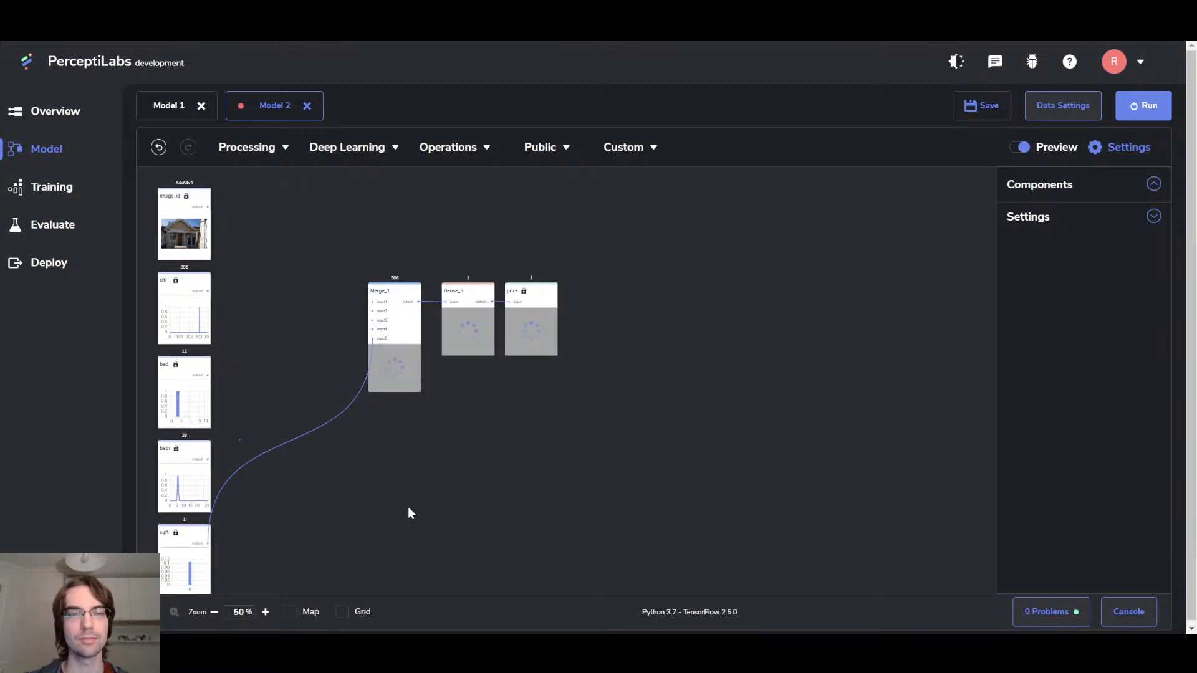
Move Merge_1, Dense_5 and price together farther away from the input column to make room for new components.
{"action": "left_click_drag", "start_coordinate": [349, 253], "coordinate": [627, 445]}
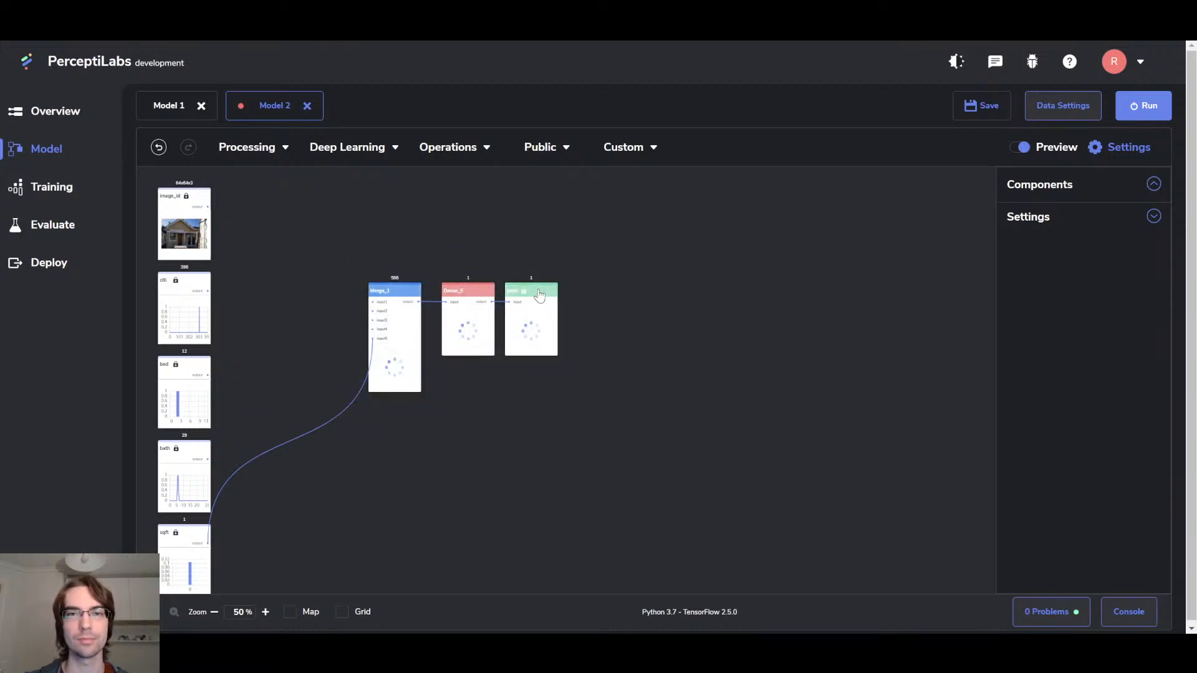
{"action": "left_click_drag", "start_coordinate": [525, 289], "coordinate": [643, 323]}
{"action": "left_click", "coordinate": [354, 501]}
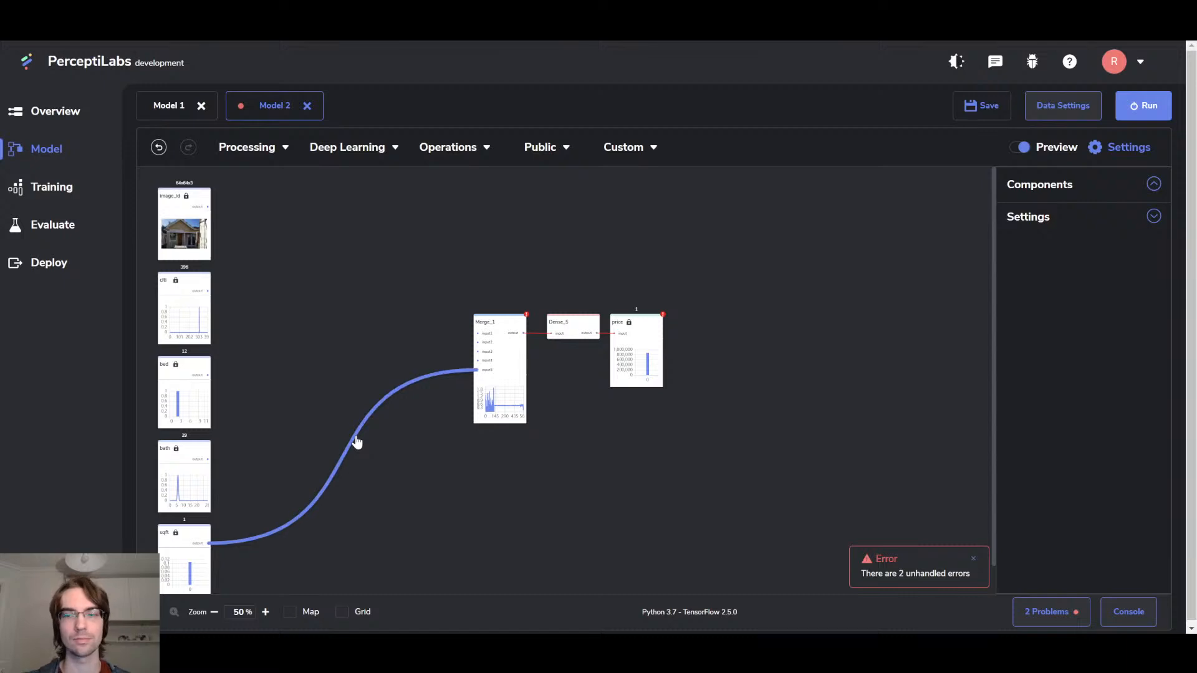
Delete the sqft–Merge_1 and Merge_1–Dense_5 connections and move Dense_5 and price together farther away from Merge_1.
{"action": "left_click", "coordinate": [355, 440]}
{"action": "key", "text": "Delete"}
{"action": "left_click_drag", "start_coordinate": [524, 289], "coordinate": [699, 451]}
{"action": "left_click_drag", "start_coordinate": [542, 298], "coordinate": [695, 443]}
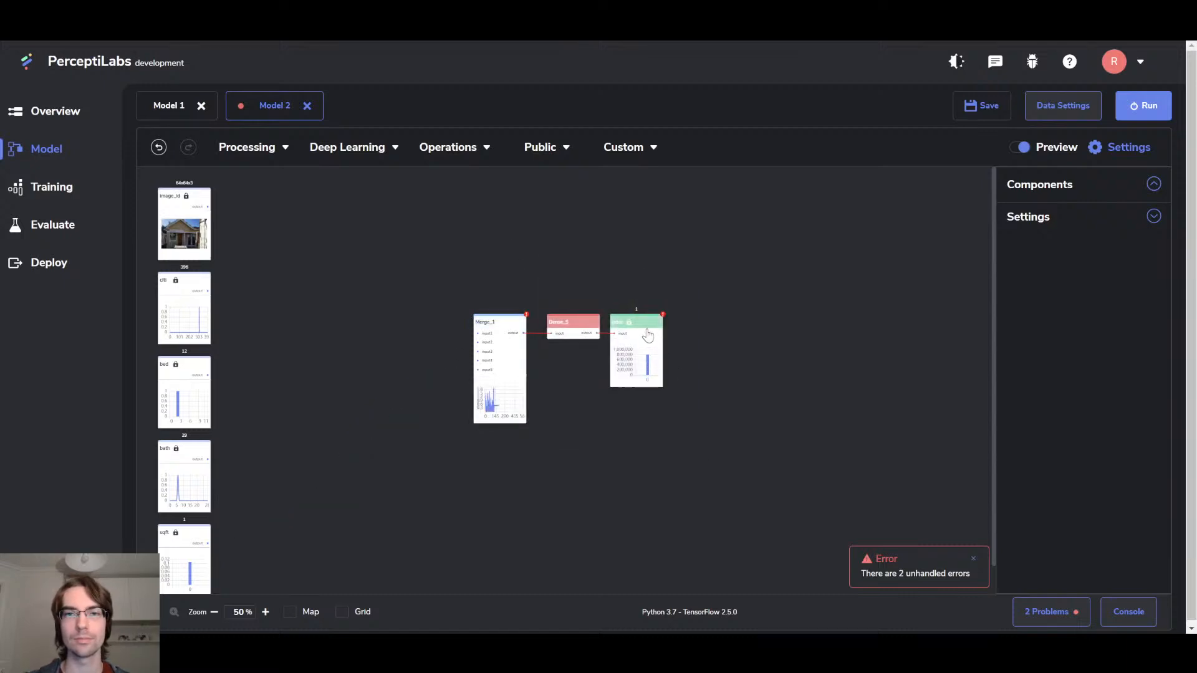
{"action": "left_click_drag", "start_coordinate": [639, 323], "coordinate": [744, 324]}
{"action": "left_click", "coordinate": [605, 352]}
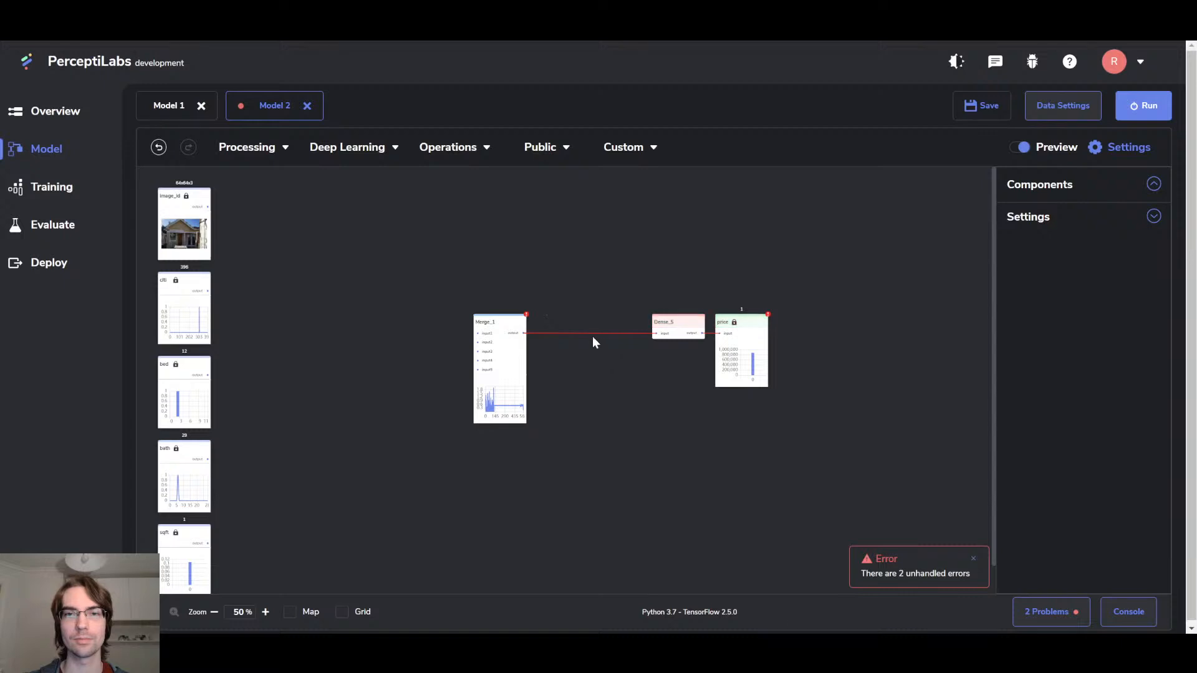
{"action": "left_click", "coordinate": [589, 333]}
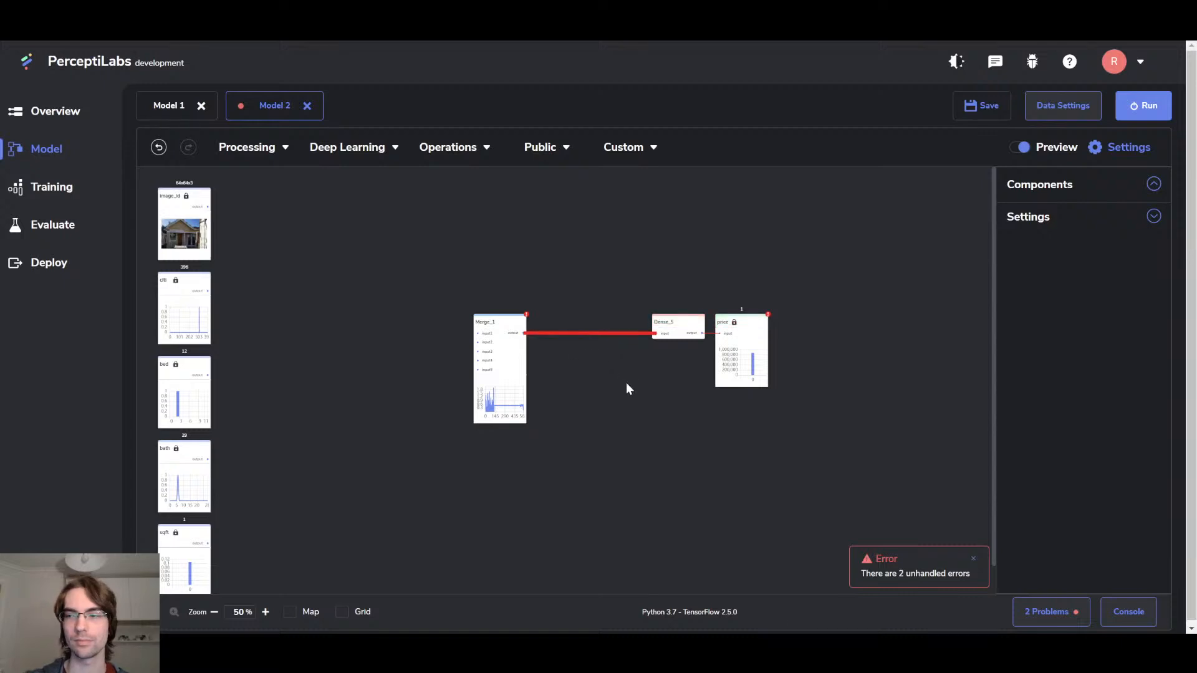
{"action": "key", "text": "Delete"}
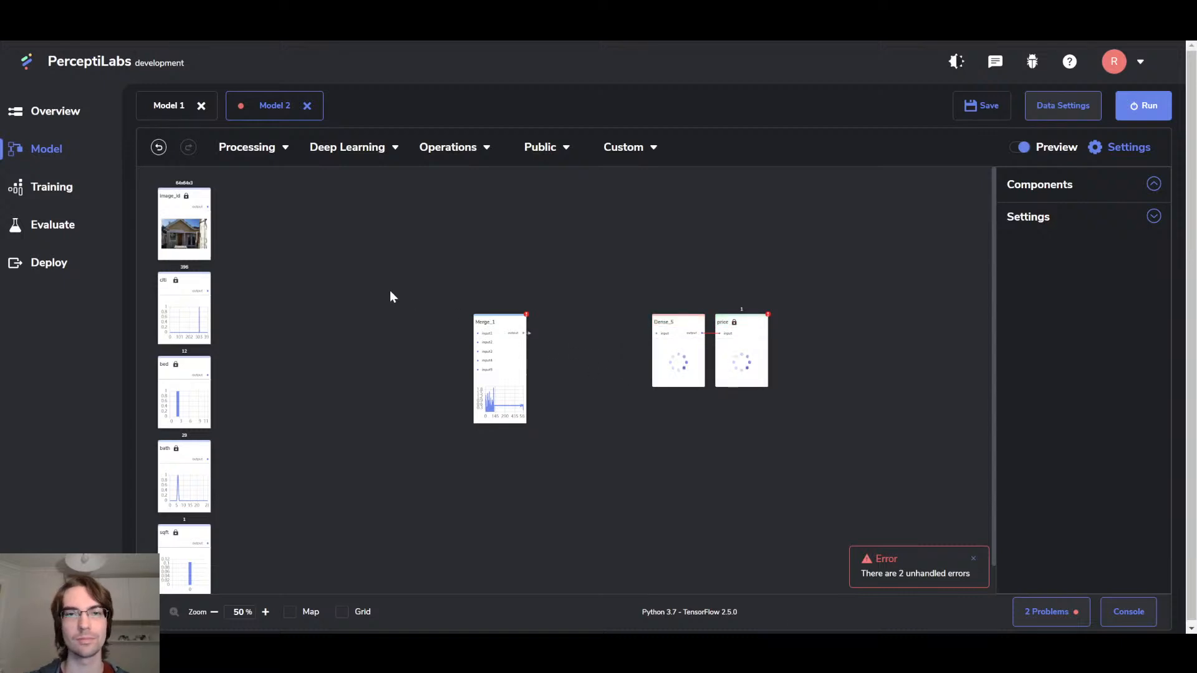
Add three Convolution components in a row after image_id, chained one to the next.
{"action": "left_click", "coordinate": [343, 150]}
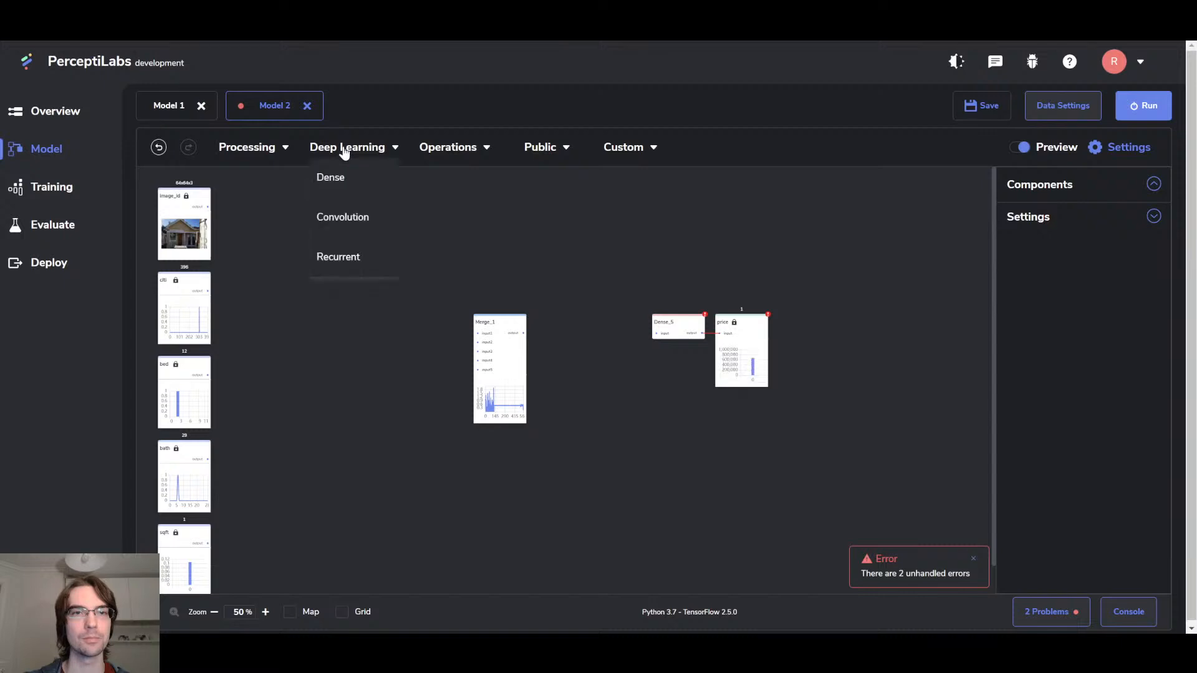
{"action": "left_click_drag", "start_coordinate": [339, 217], "coordinate": [239, 193]}
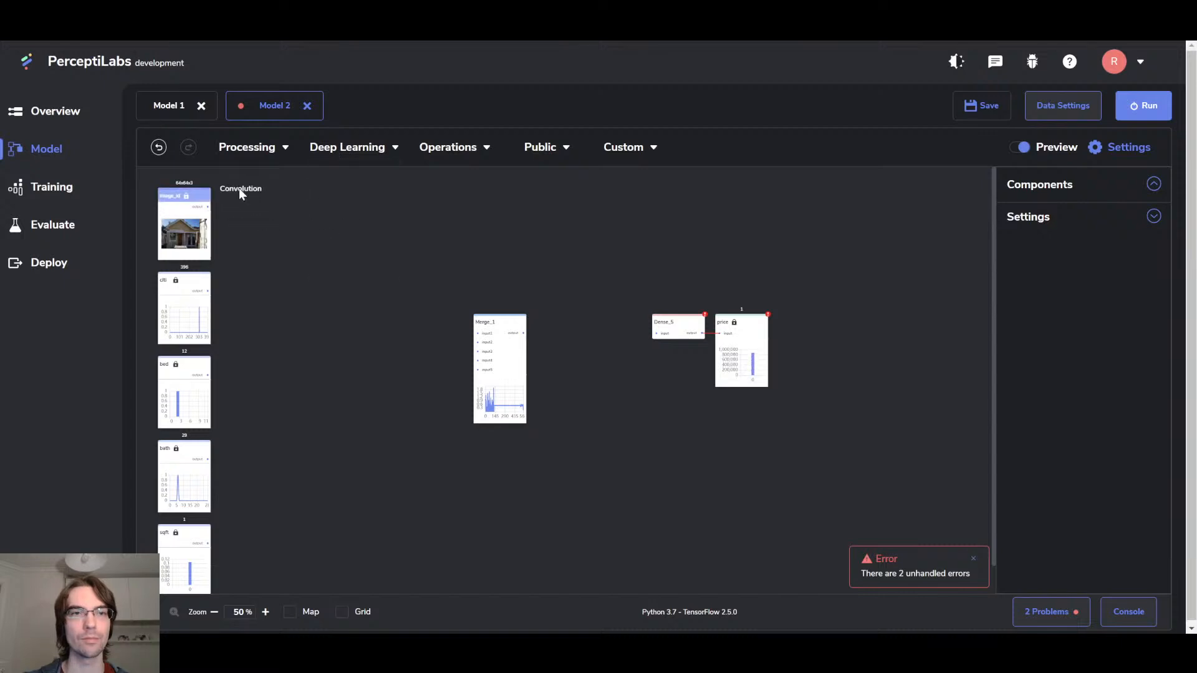
{"action": "left_click_drag", "start_coordinate": [333, 194], "coordinate": [317, 191]}
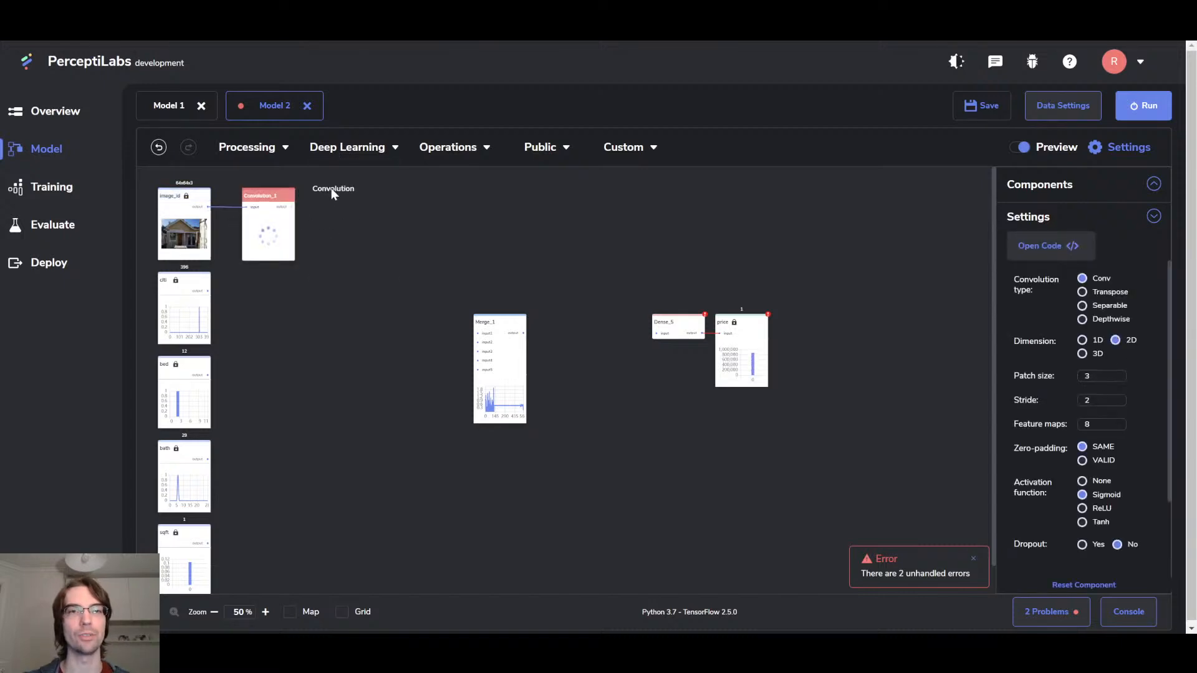
{"action": "left_click", "coordinate": [393, 193]}
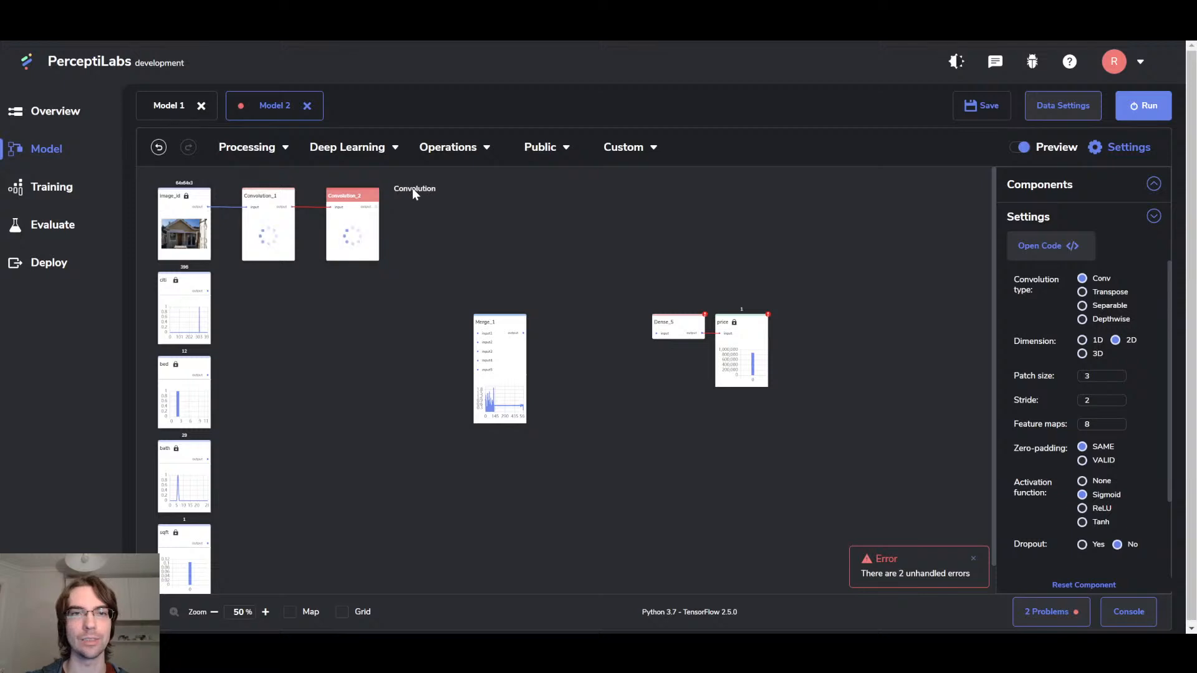
{"action": "left_click", "coordinate": [508, 210]}
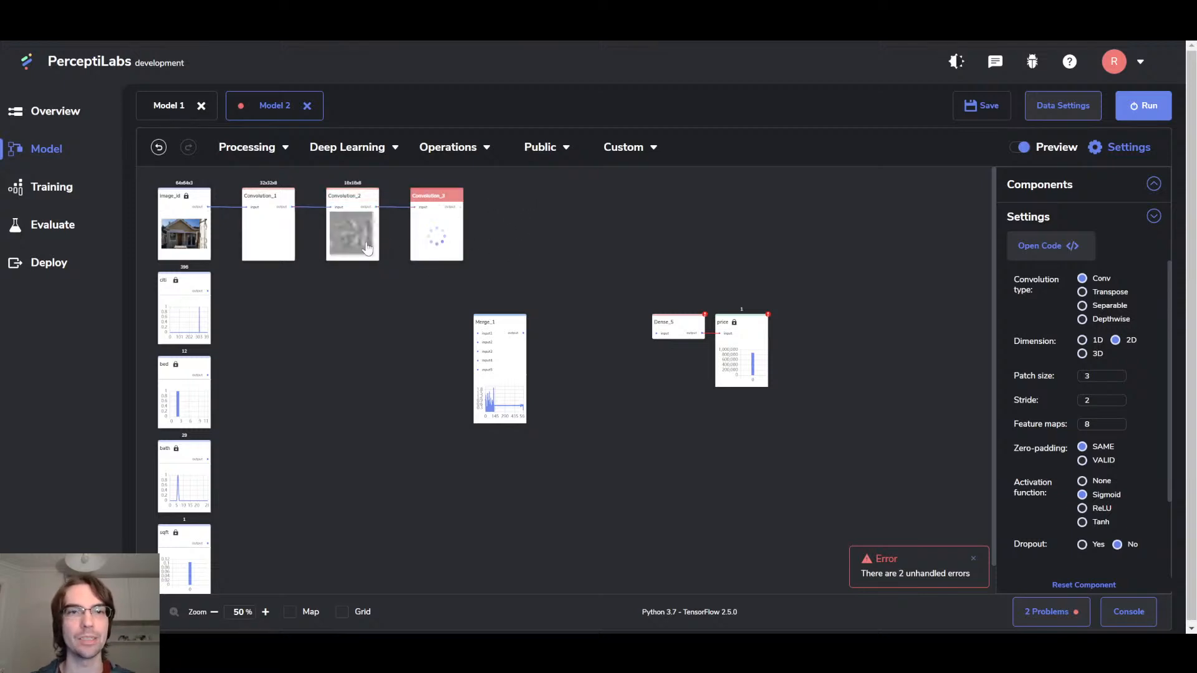
Shift Merge_1 and Convolution_3 to adjust the spacing, and add a Dense component connected after Convolution_3.
{"action": "left_click_drag", "start_coordinate": [507, 323], "coordinate": [560, 324]}
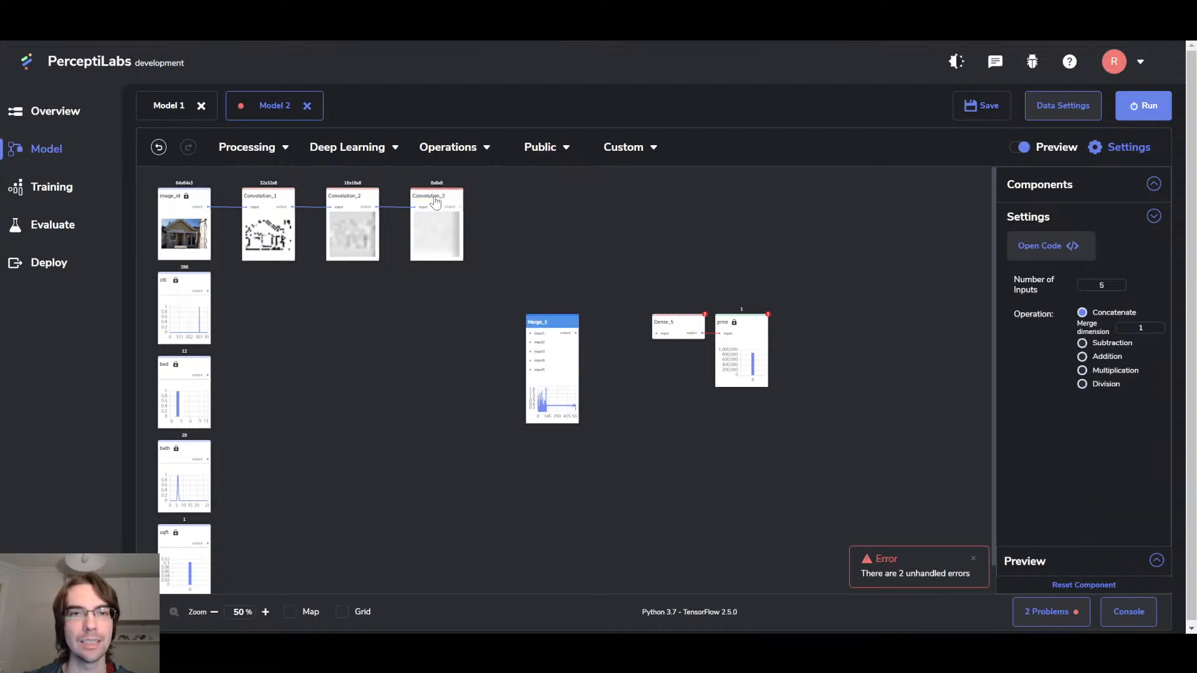
{"action": "left_click_drag", "start_coordinate": [432, 198], "coordinate": [422, 200]}
{"action": "left_click", "coordinate": [339, 156]}
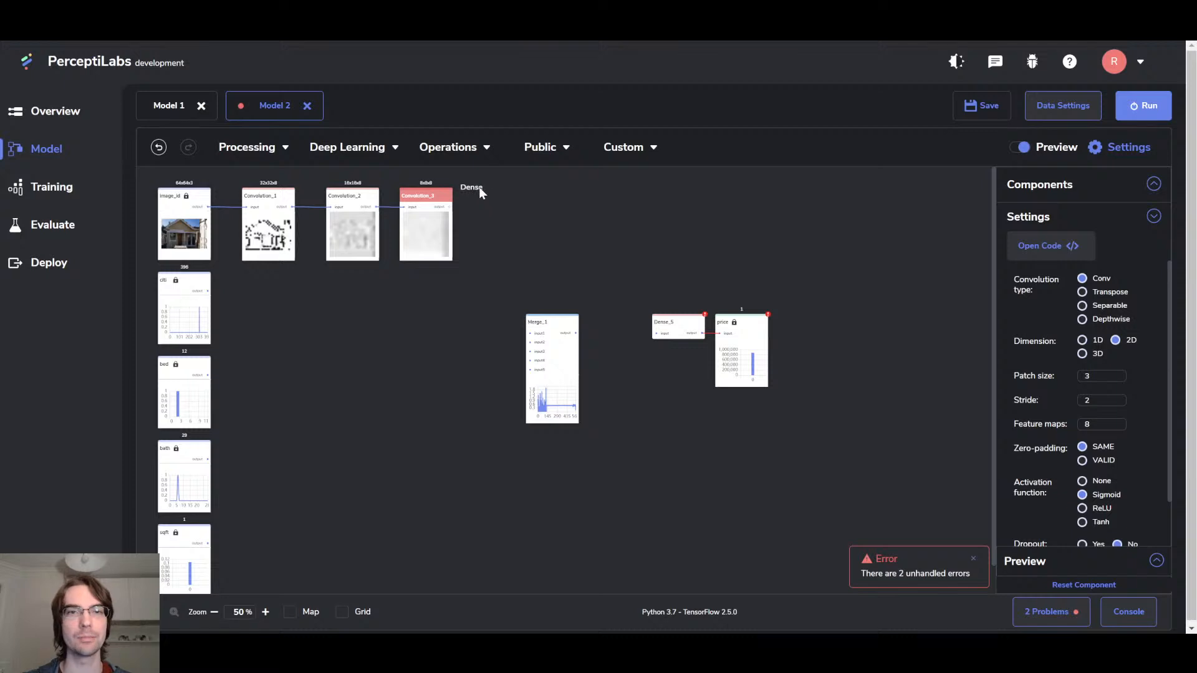
{"action": "left_click_drag", "start_coordinate": [518, 213], "coordinate": [518, 213]}
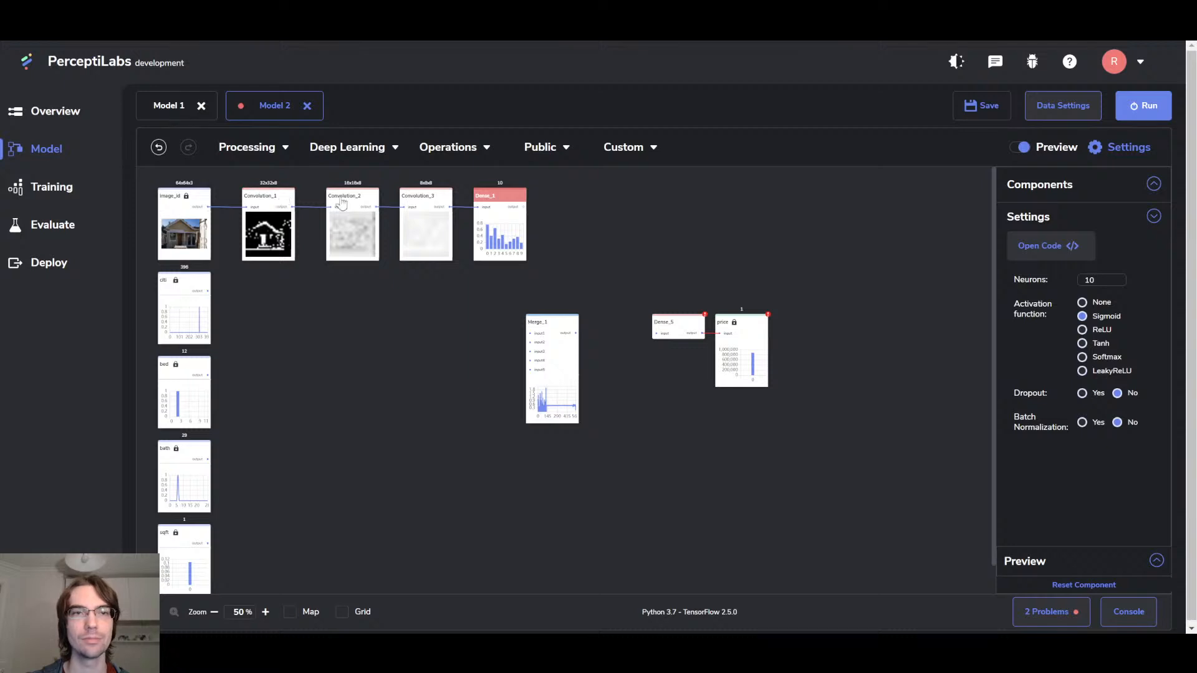
Set the feature maps to 16 for Convolution_2 and 32 for Convolution_3.
{"action": "left_click", "coordinate": [373, 200]}
{"action": "double_click", "coordinate": [1109, 424]}
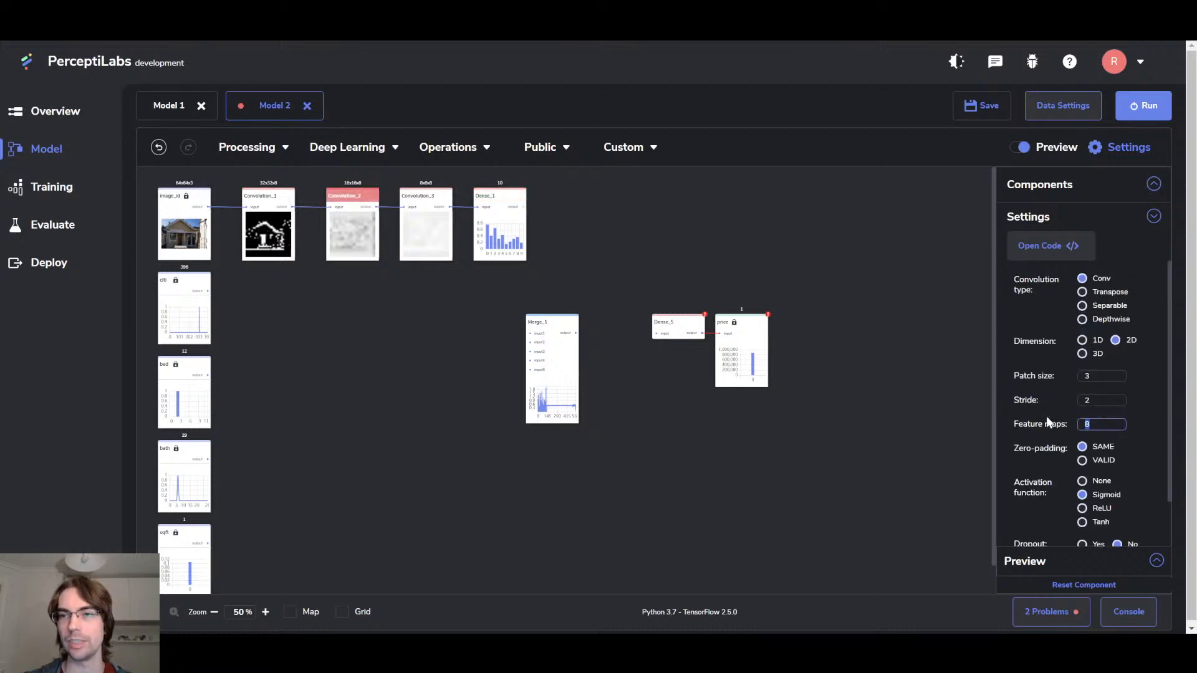
{"action": "type", "text": "16"}
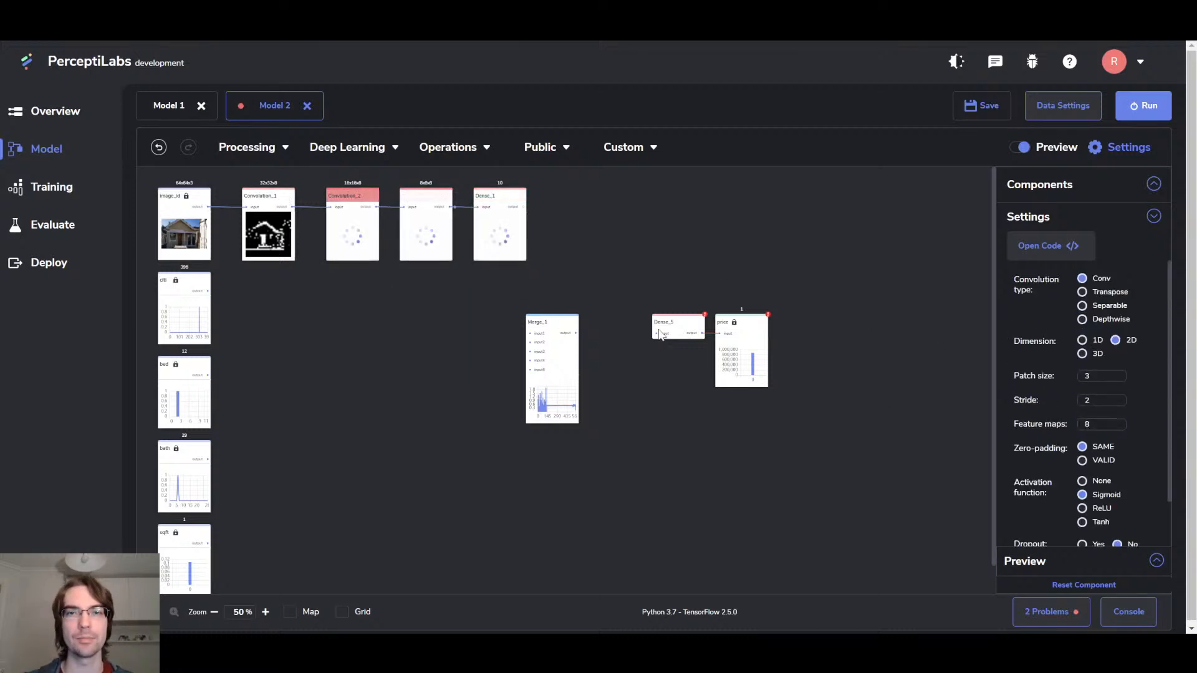
{"action": "left_click", "coordinate": [440, 199]}
{"action": "double_click", "coordinate": [1097, 424]}
{"action": "type", "text": "32"}
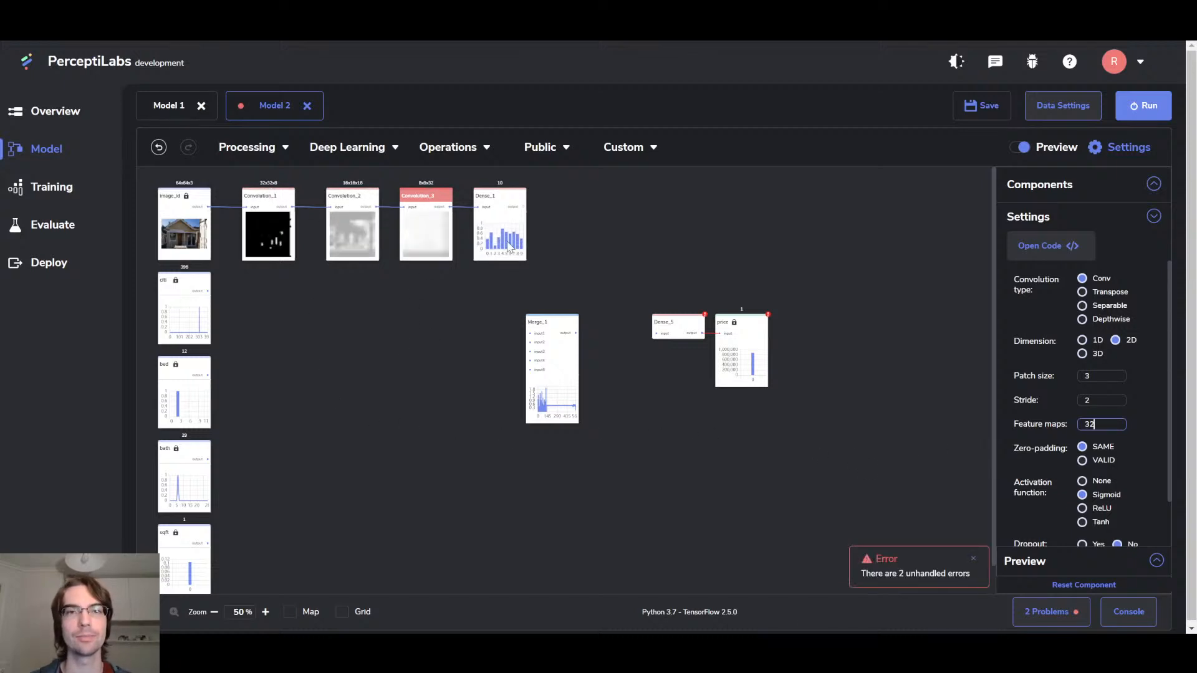
Set Dense_1 to 64 neurons with the ReLU activation function.
{"action": "left_click", "coordinate": [505, 198]}
{"action": "left_click", "coordinate": [1115, 280]}
{"action": "key", "text": "ctrl+a"}
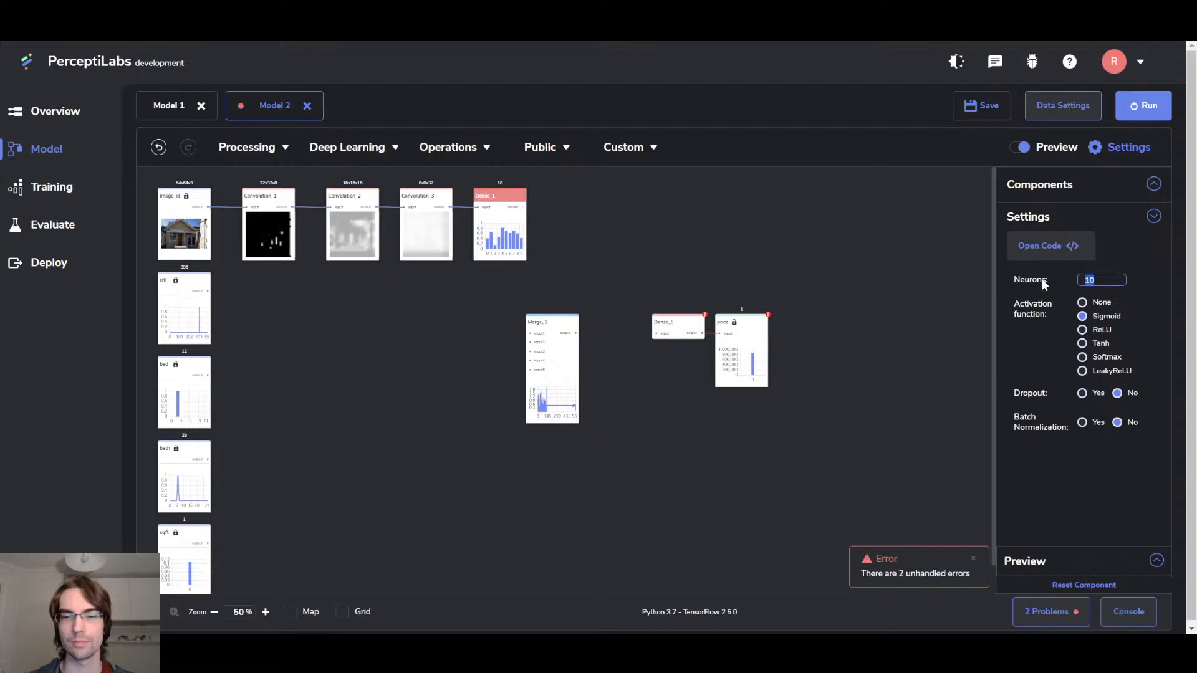
{"action": "type", "text": "128"}
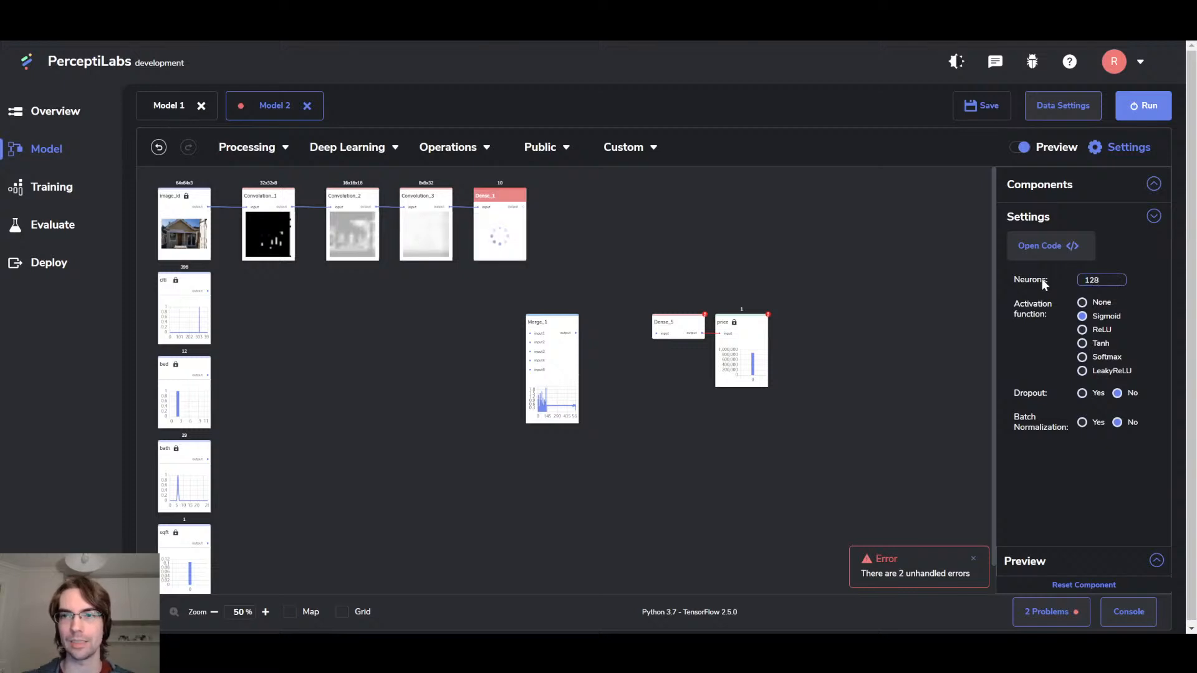
{"action": "key", "text": "ctrl+a"}
{"action": "type", "text": "64"}
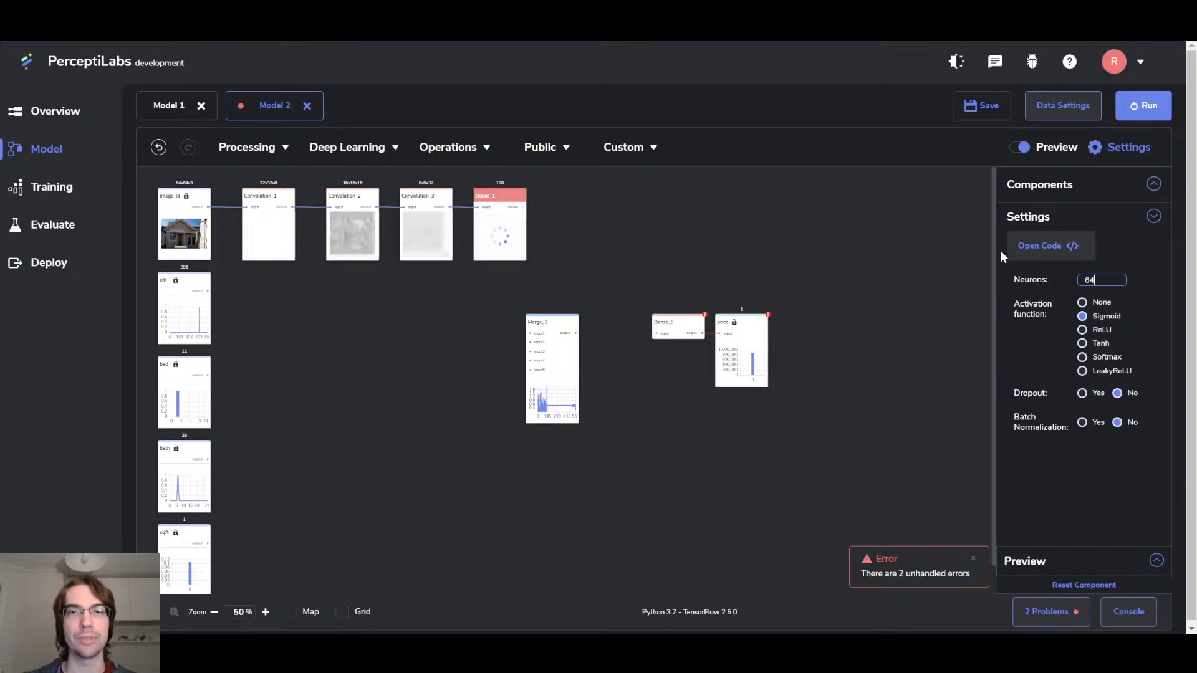
{"action": "left_click", "coordinate": [1103, 330]}
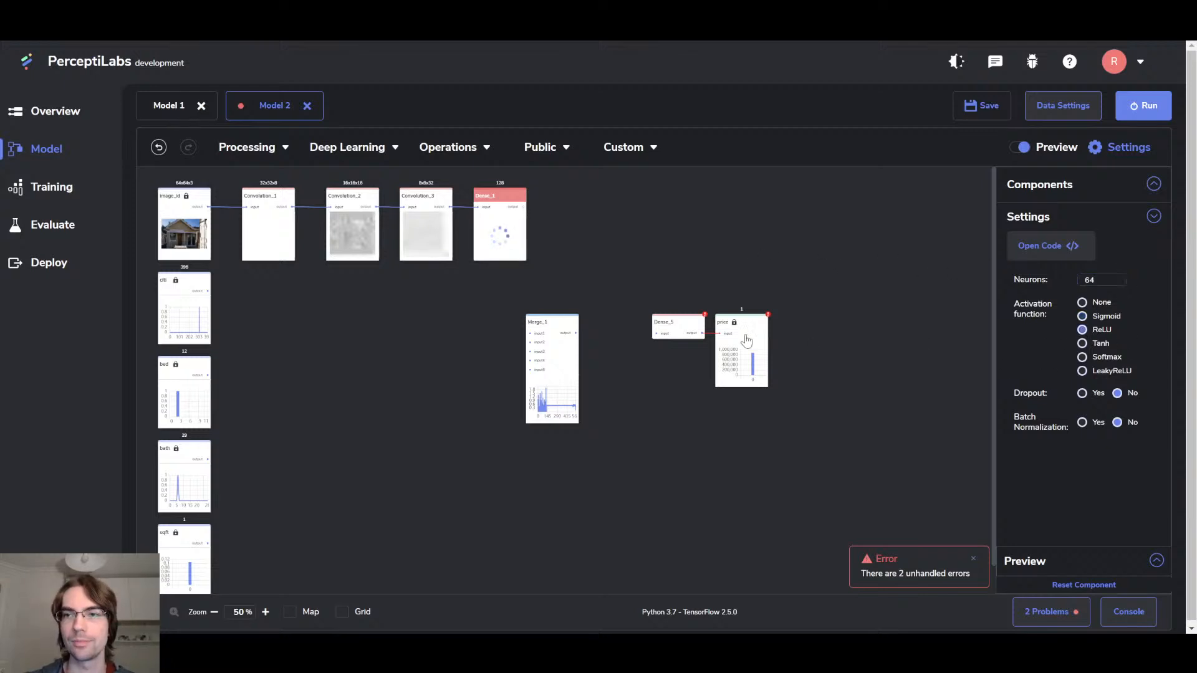
Move Merge_1, Dense_5 and price together farther away from the convolution chain.
{"action": "left_click_drag", "start_coordinate": [496, 290], "coordinate": [805, 483]}
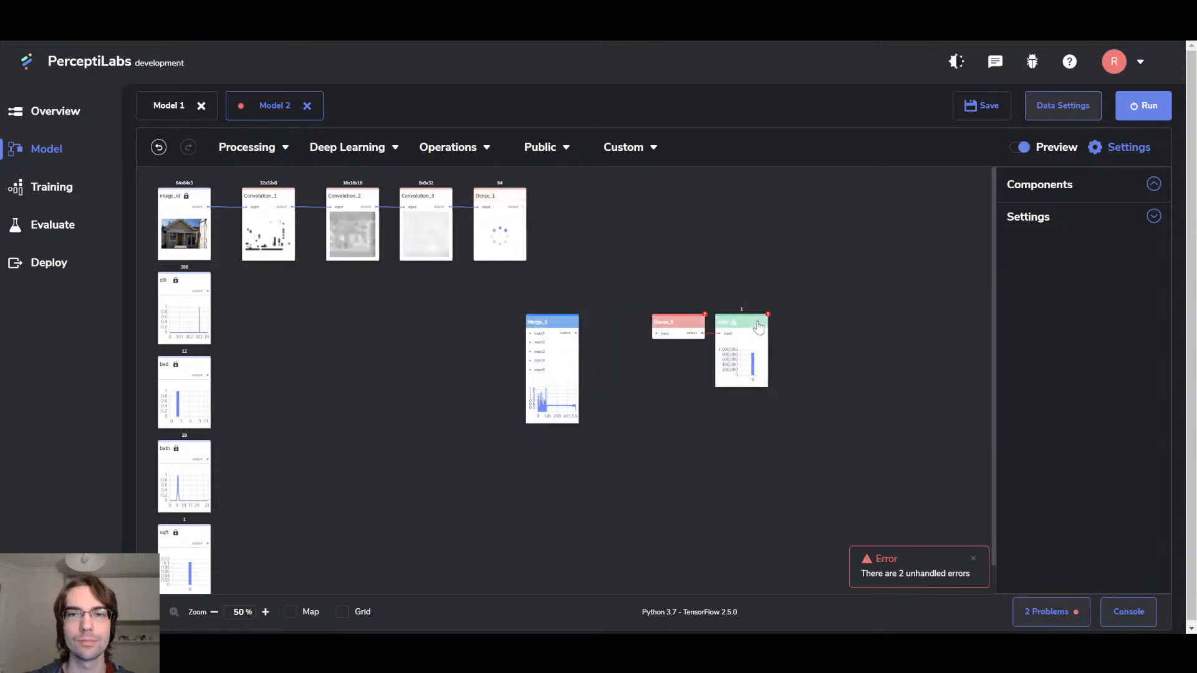
{"action": "left_click_drag", "start_coordinate": [759, 323], "coordinate": [901, 325]}
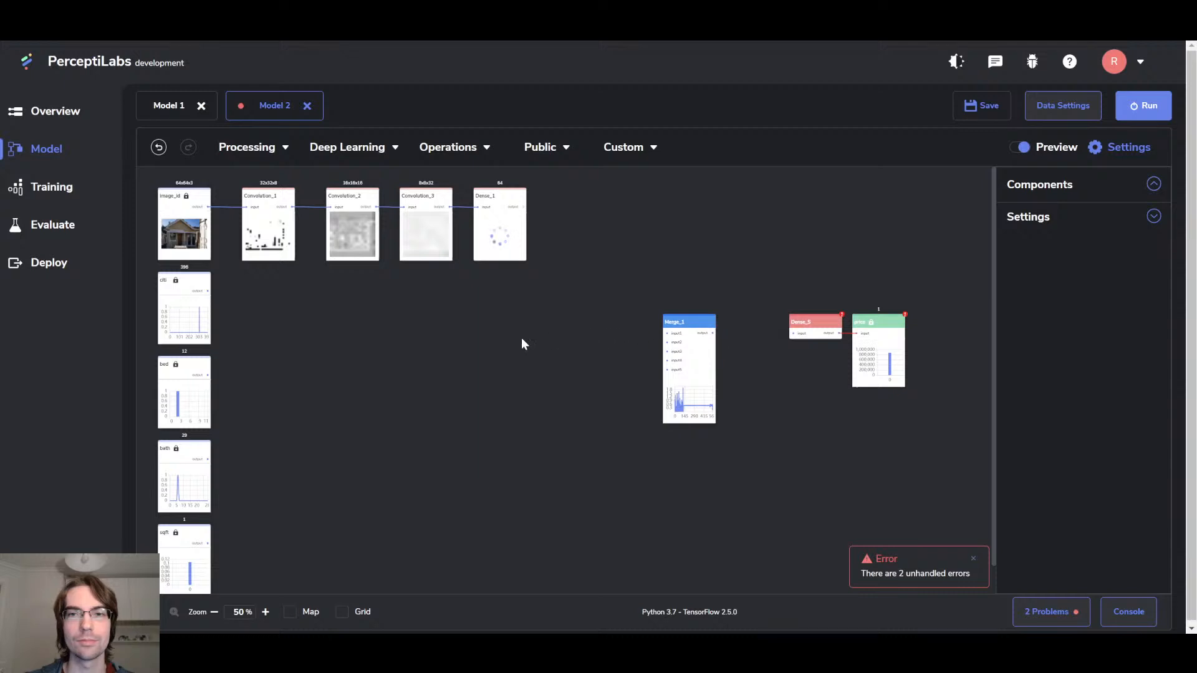
Set the activation function of Convolution_3, Convolution_2 and Convolution_1 to ReLU.
{"action": "left_click", "coordinate": [428, 198]}
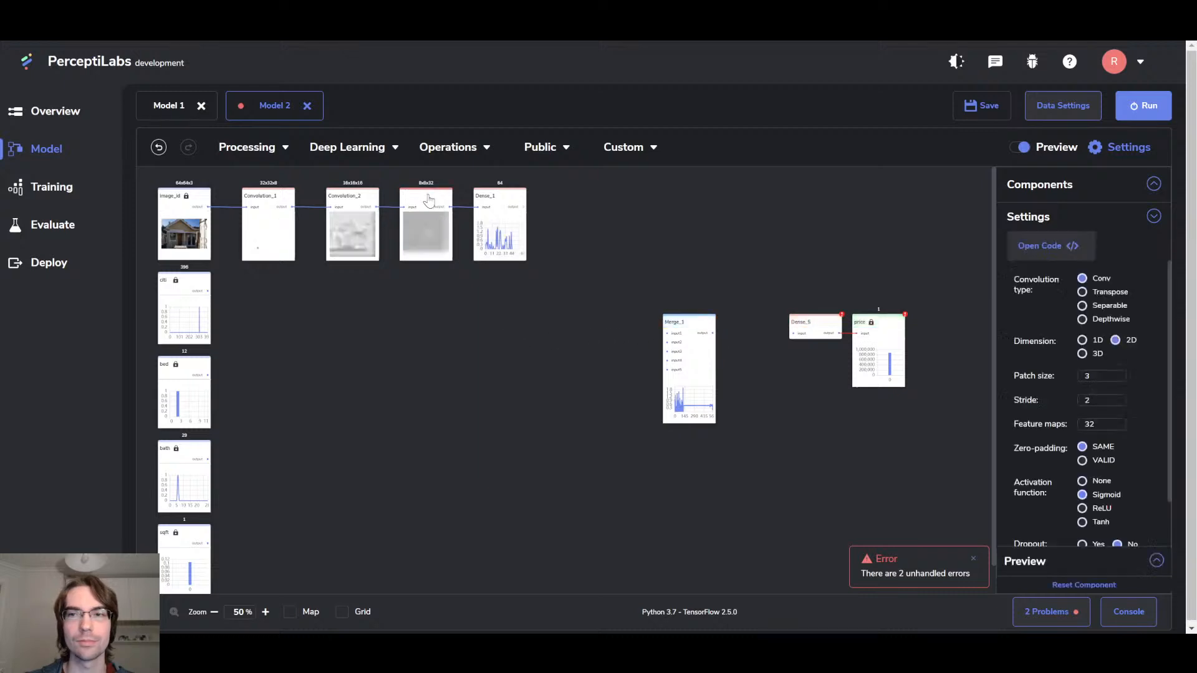
{"action": "left_click", "coordinate": [1084, 510]}
{"action": "left_click", "coordinate": [363, 199]}
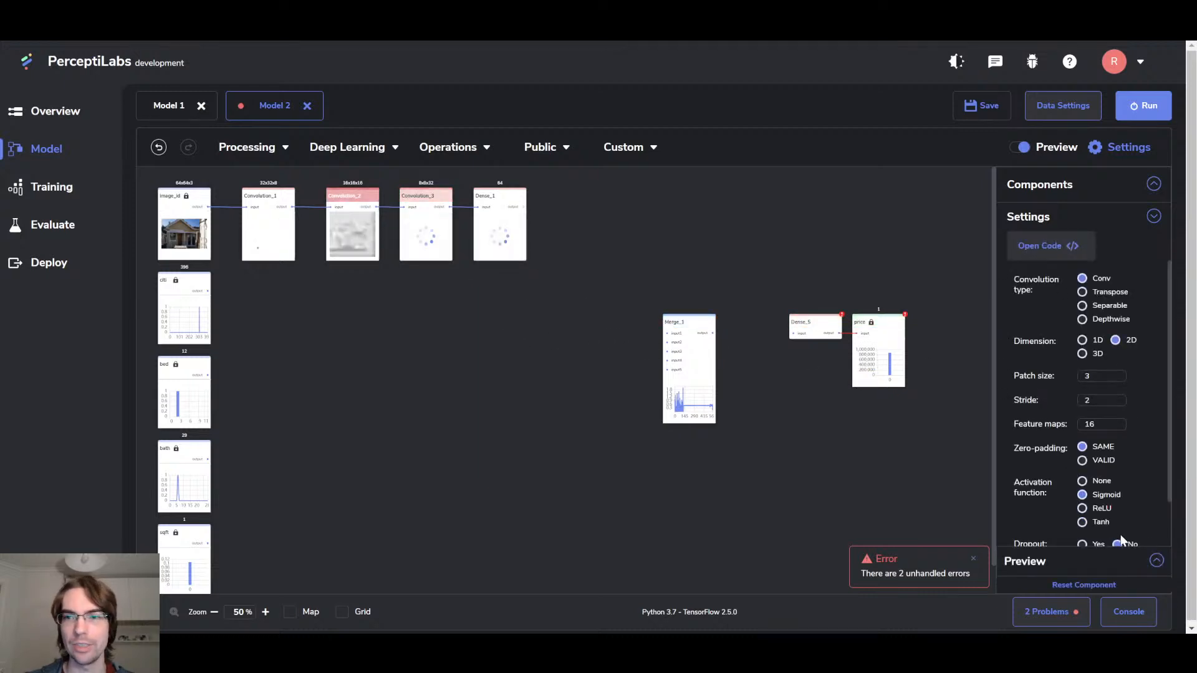
{"action": "left_click", "coordinate": [1084, 511]}
{"action": "left_click", "coordinate": [274, 197]}
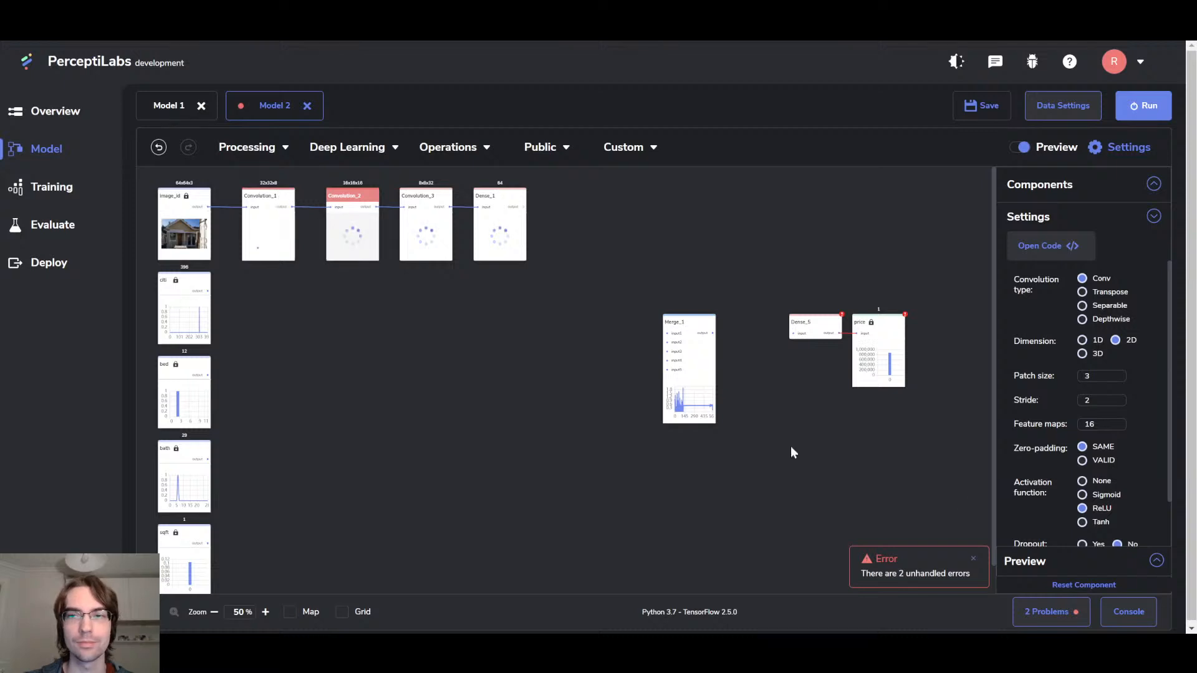
{"action": "left_click", "coordinate": [1083, 509]}
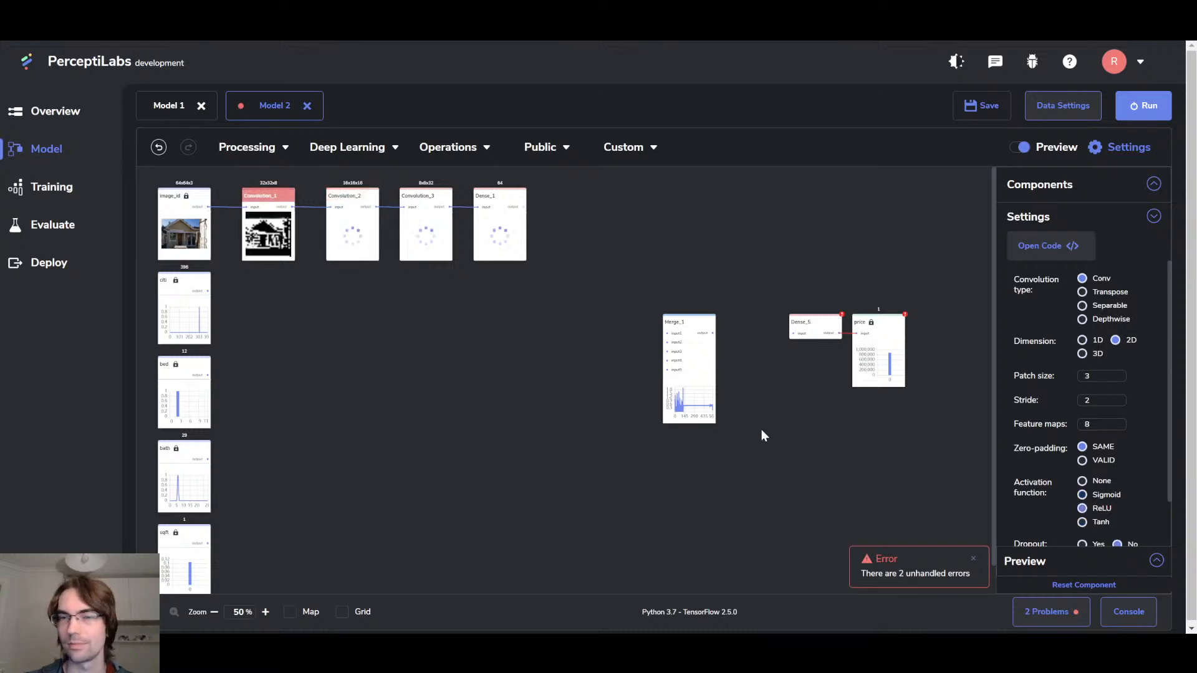
{"action": "left_click", "coordinate": [353, 371]}
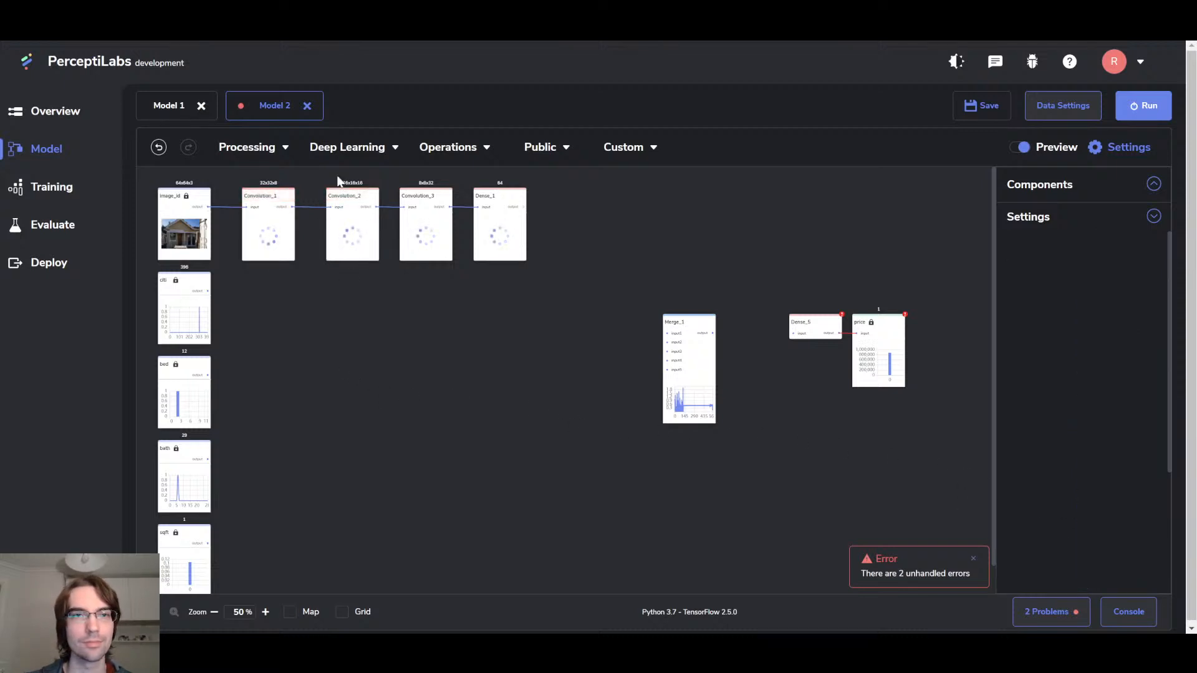
Add a Dense component connected to the citi input and set its activation function to ReLU.
{"action": "mouse_move", "coordinate": [342, 177]}
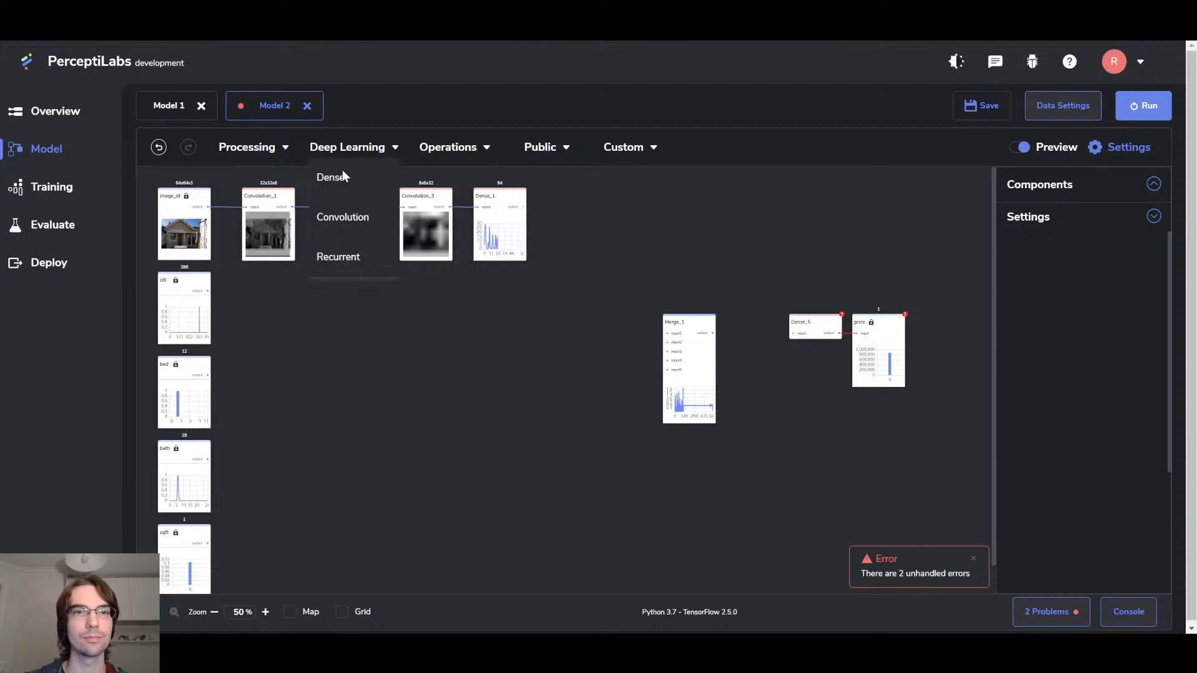
{"action": "left_click_drag", "start_coordinate": [342, 177], "coordinate": [268, 282]}
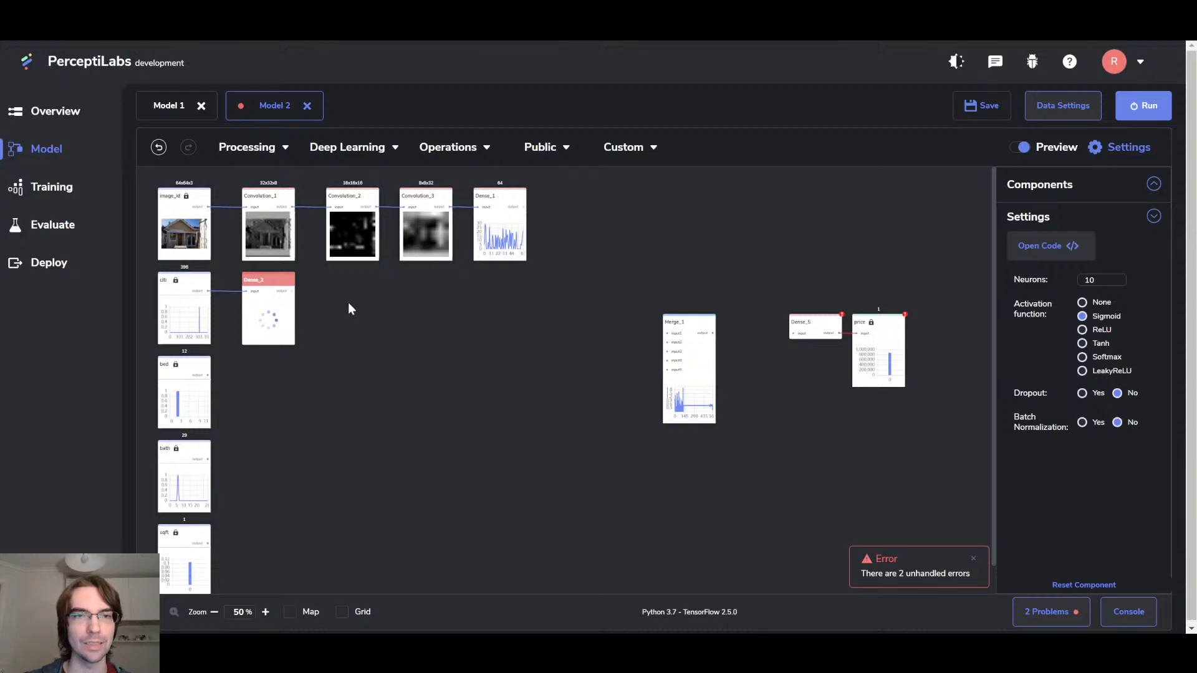
{"action": "left_click", "coordinate": [1083, 330]}
Add a Dense component connected to the bed input and set its activation function to ReLU.
{"action": "left_click", "coordinate": [334, 151]}
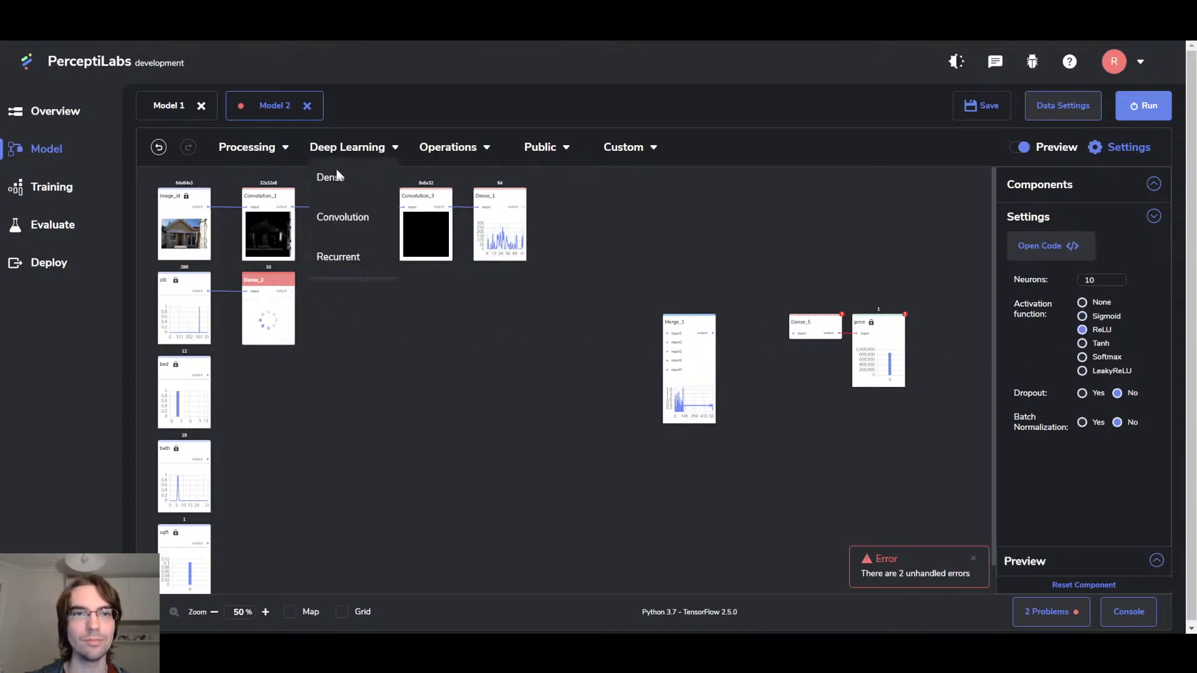
{"action": "left_click", "coordinate": [335, 175]}
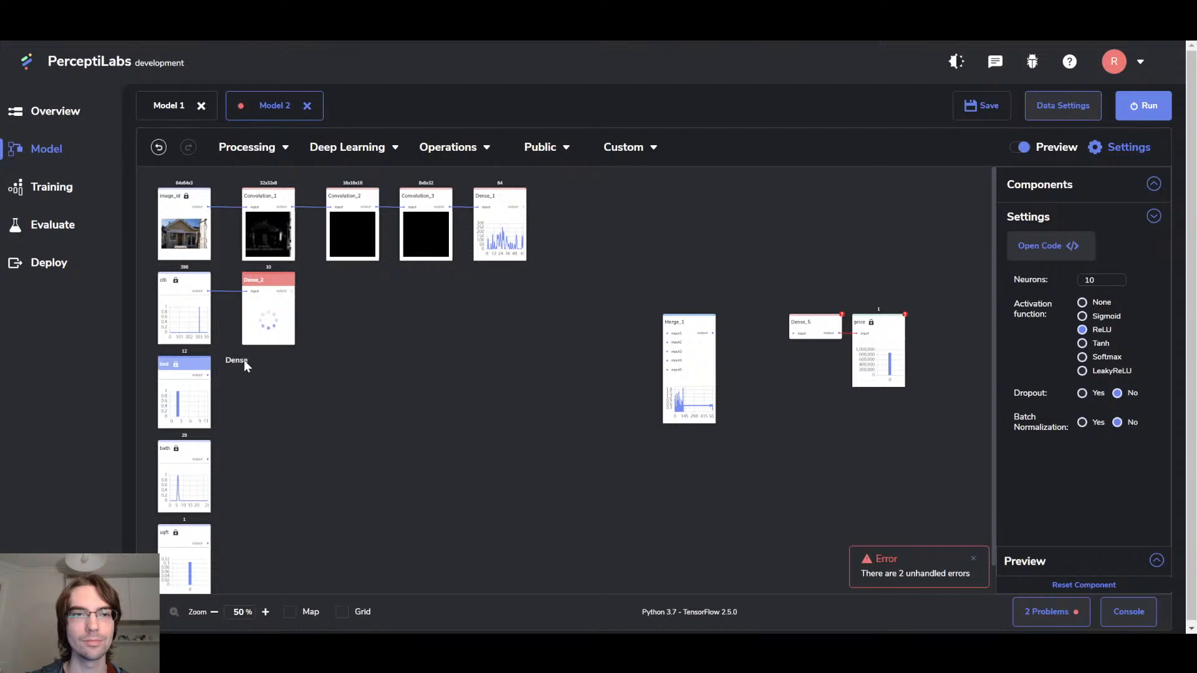
{"action": "left_click", "coordinate": [244, 361]}
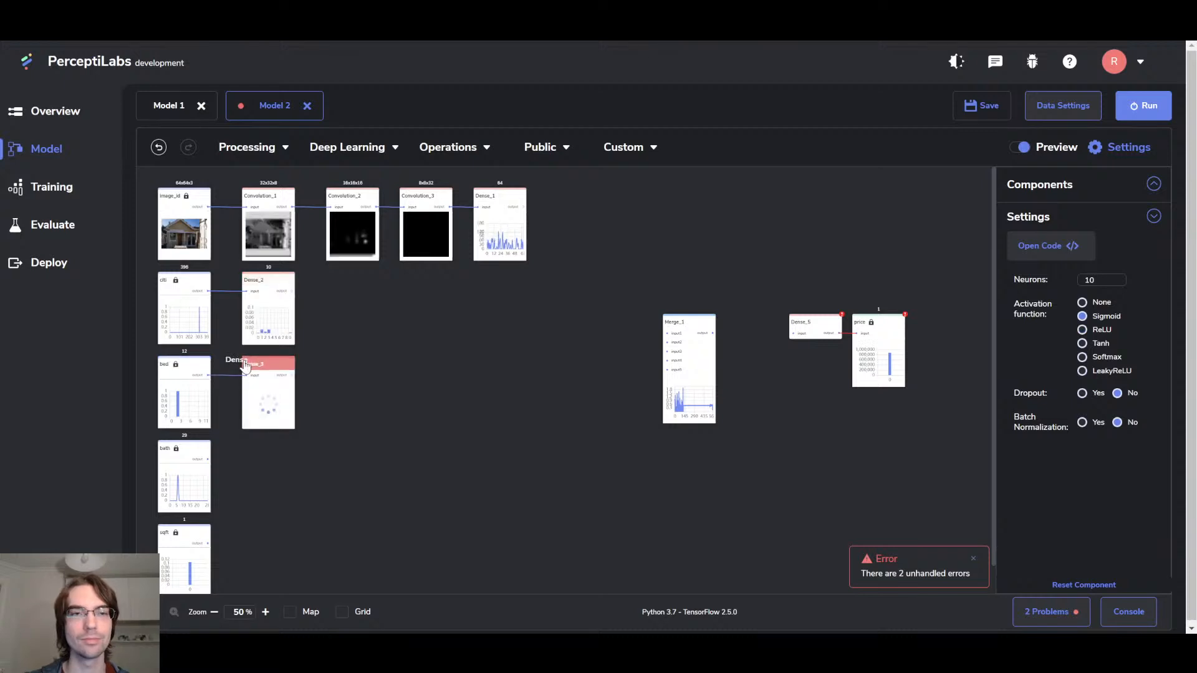
{"action": "left_click", "coordinate": [1085, 330]}
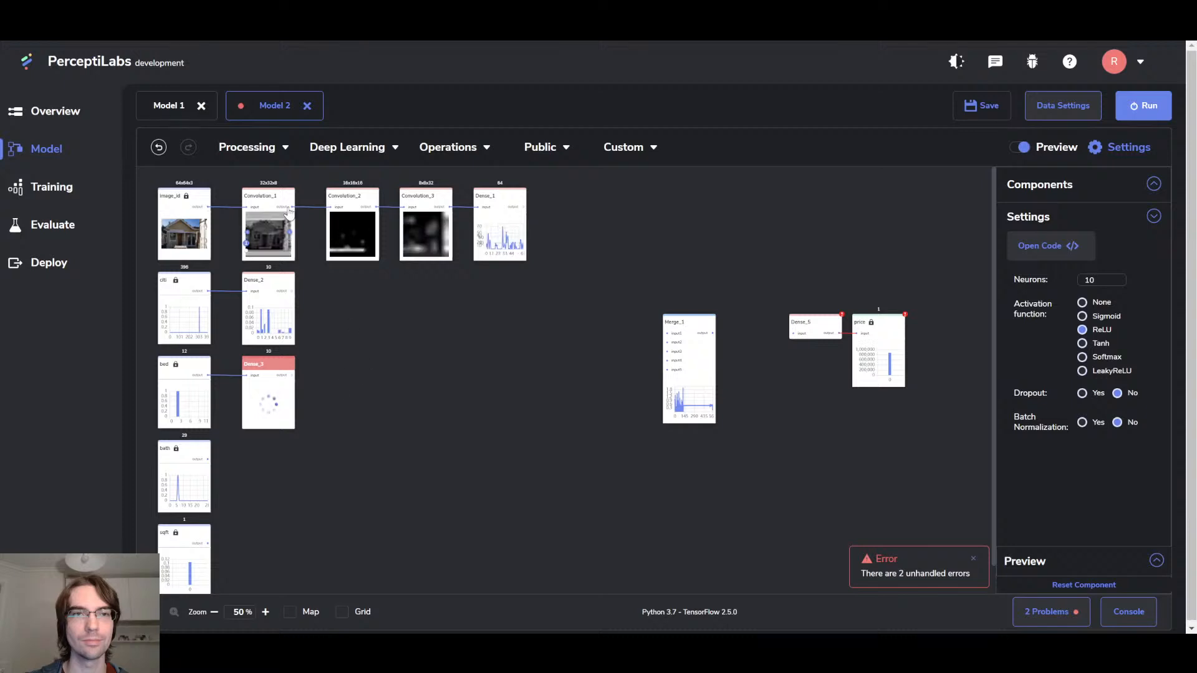
Add a Dense component connected to the bath input and set its activation function to ReLU.
{"action": "left_click", "coordinate": [354, 147]}
{"action": "left_click_drag", "start_coordinate": [350, 176], "coordinate": [254, 447]}
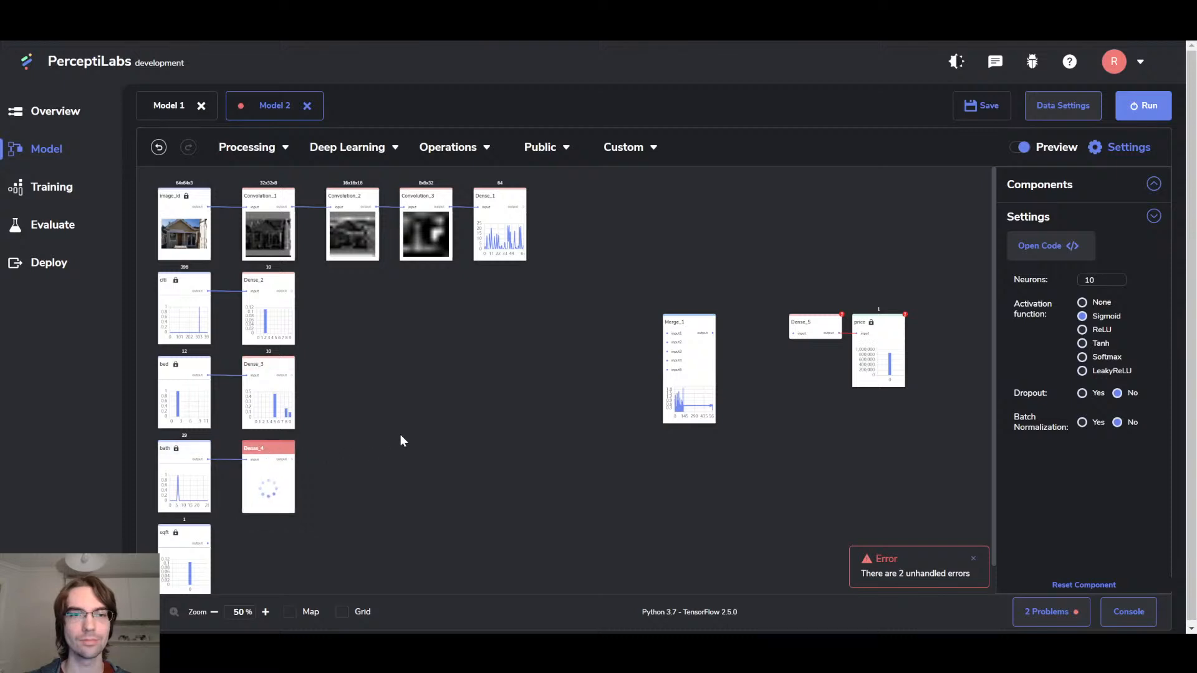
{"action": "double_click", "coordinate": [1090, 280]}
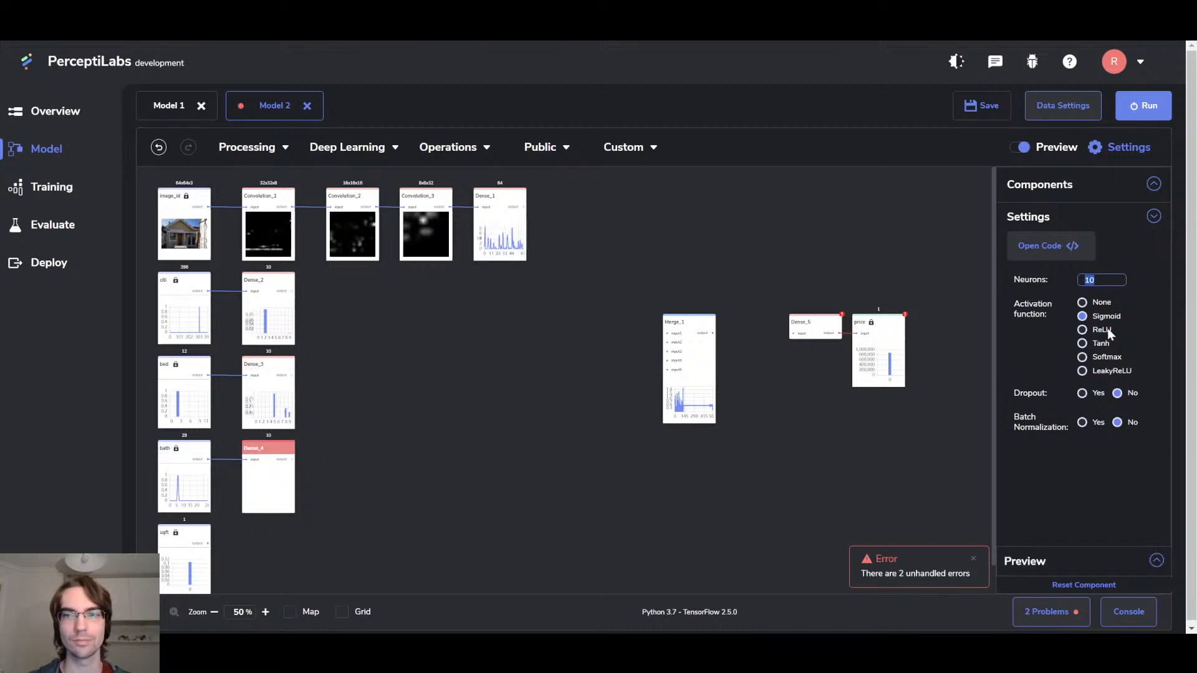
{"action": "left_click", "coordinate": [1083, 331]}
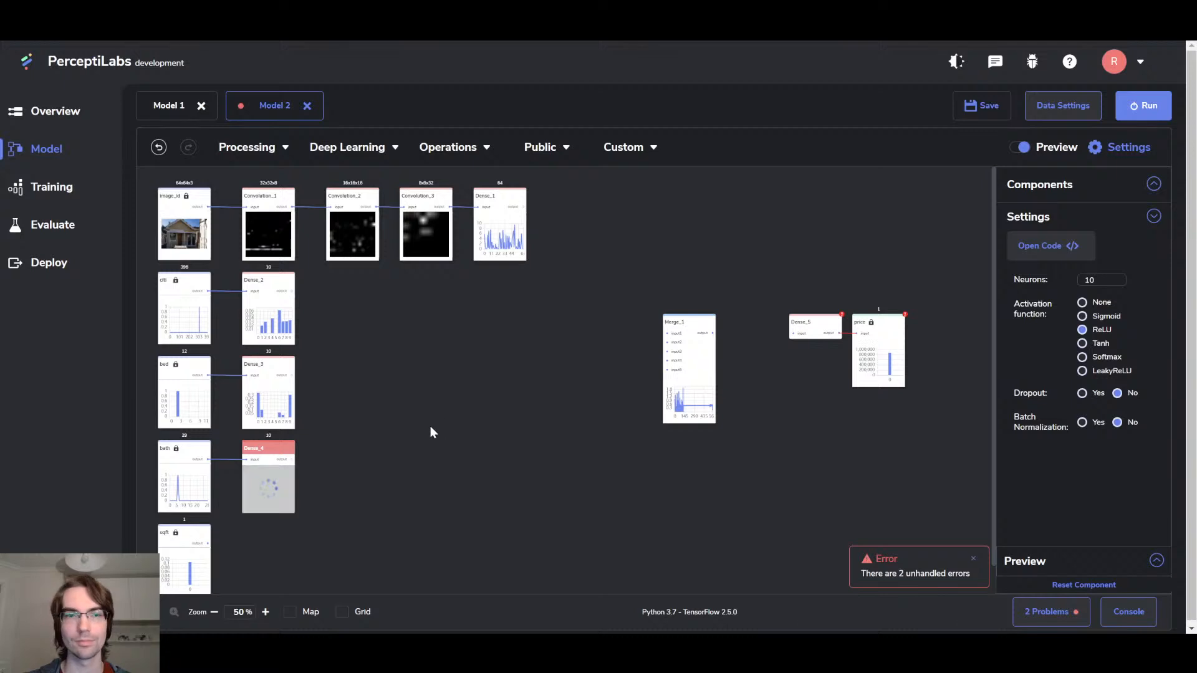
Add a Dense component connected to the sqft input and set its activation function to ReLU.
{"action": "left_click", "coordinate": [410, 427]}
{"action": "left_click", "coordinate": [394, 150]}
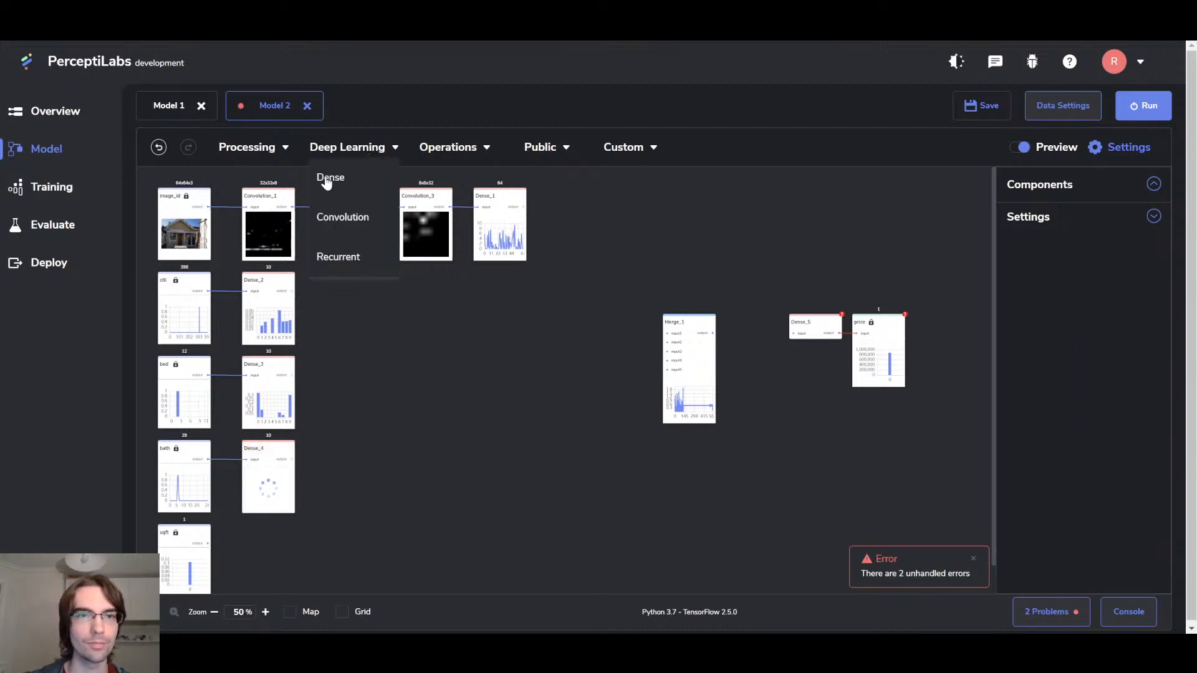
{"action": "left_click_drag", "start_coordinate": [325, 177], "coordinate": [253, 537]}
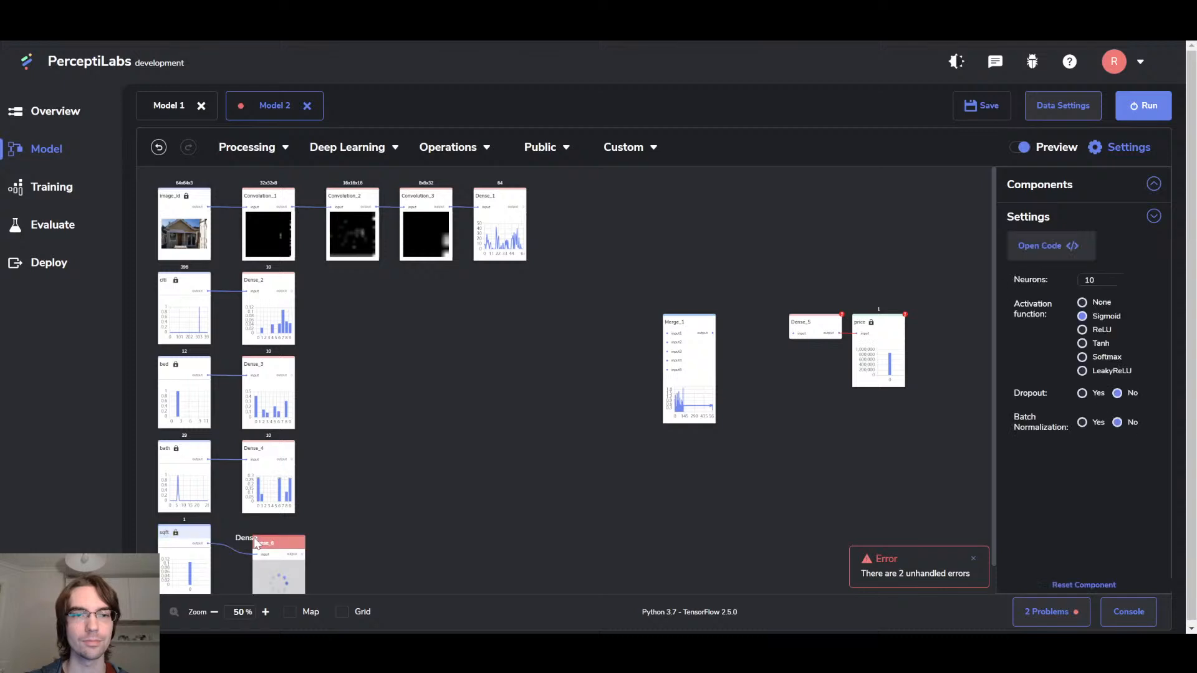
{"action": "left_click", "coordinate": [1083, 330]}
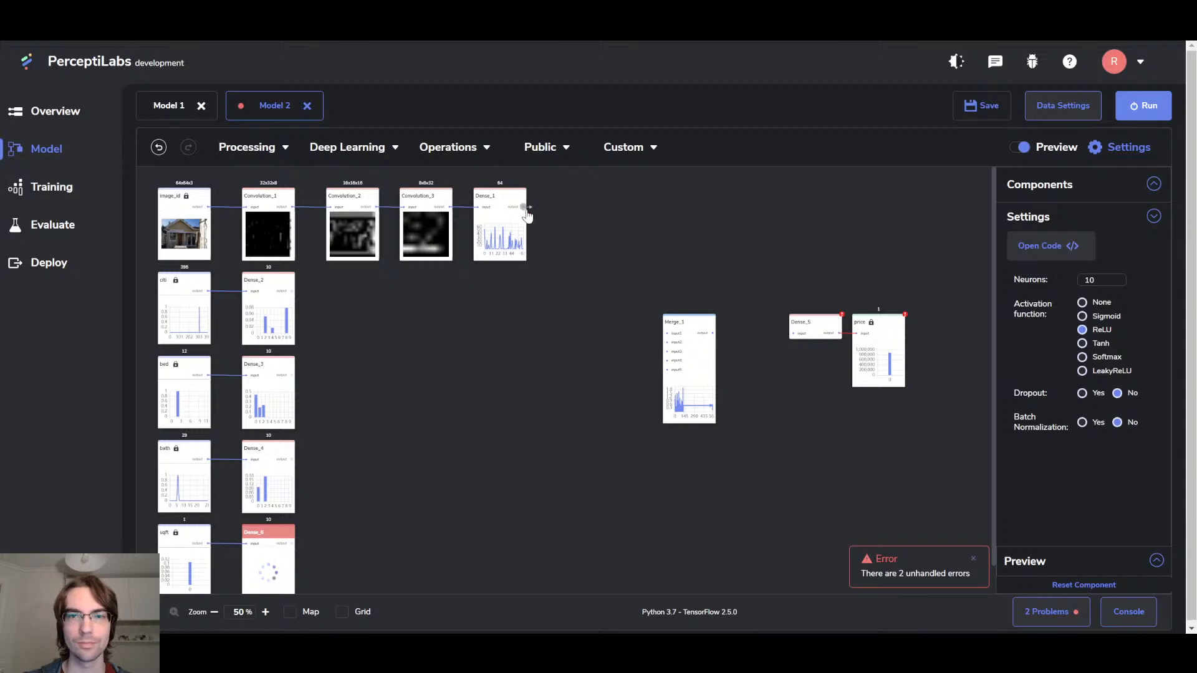
Connect the outputs of Dense_1, Dense_2, Dense_3, Dense_4 and Dense_6 to inputs 1 to 5 of Merge_1, in that order.
{"action": "left_click_drag", "start_coordinate": [527, 212], "coordinate": [667, 333]}
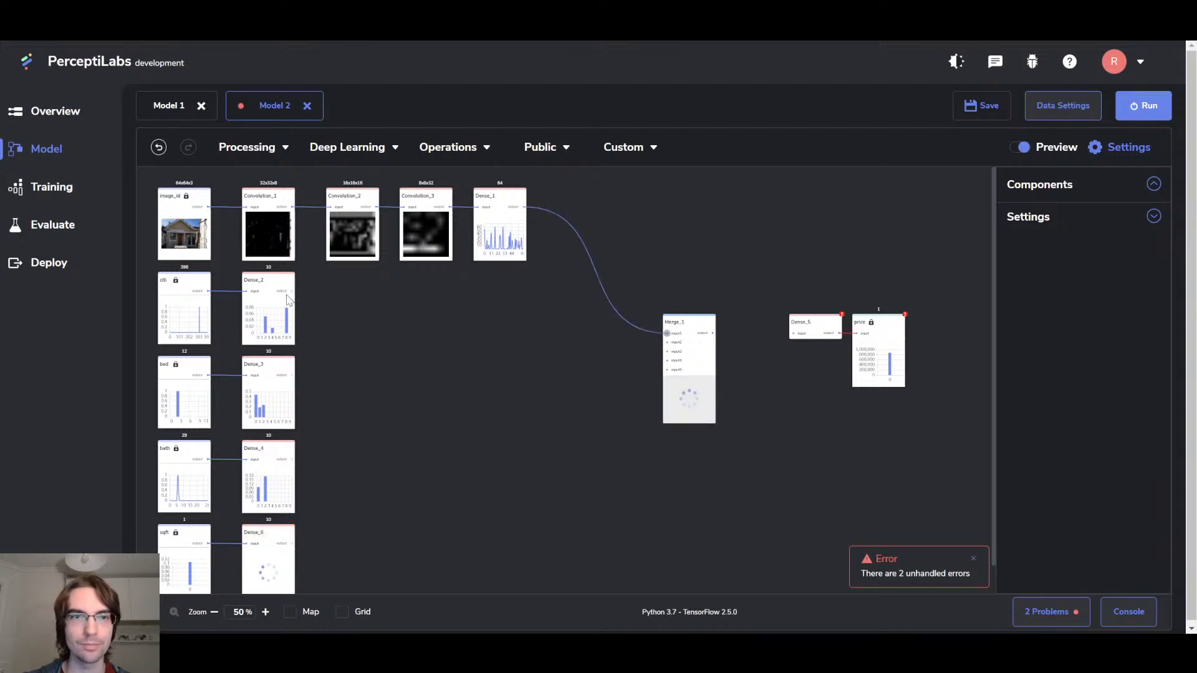
{"action": "left_click_drag", "start_coordinate": [293, 291], "coordinate": [667, 342]}
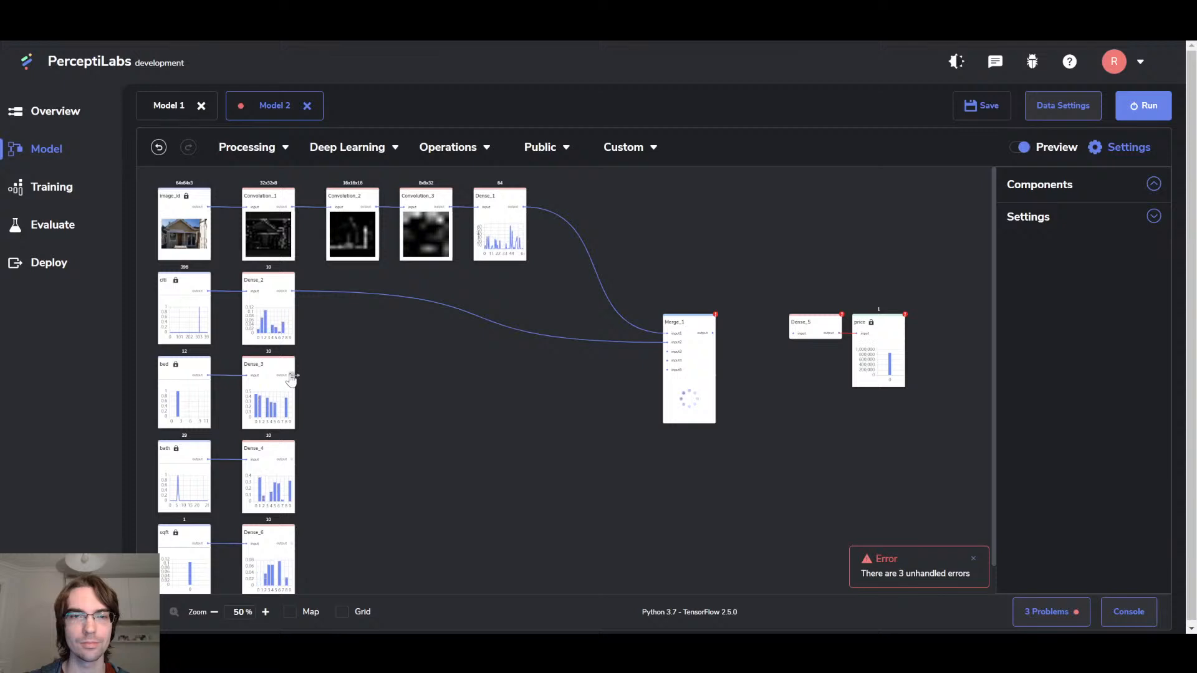
{"action": "left_click_drag", "start_coordinate": [293, 376], "coordinate": [669, 361]}
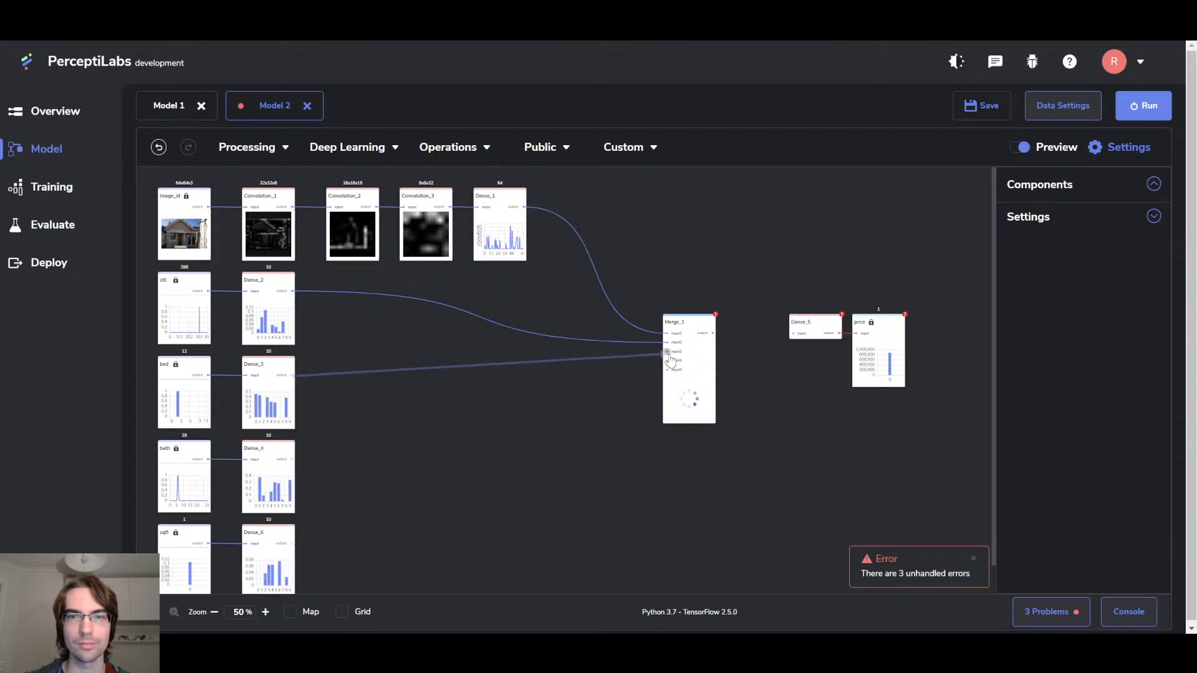
{"action": "left_click_drag", "start_coordinate": [293, 462], "coordinate": [667, 361]}
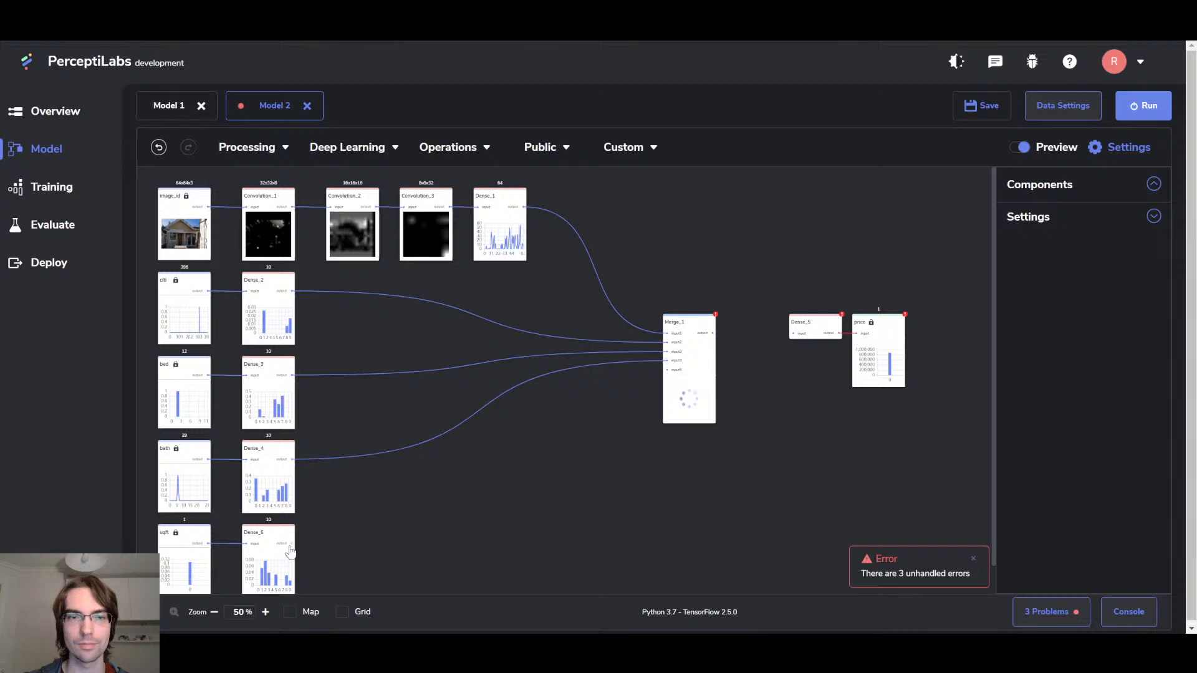
{"action": "left_click_drag", "start_coordinate": [294, 544], "coordinate": [668, 371]}
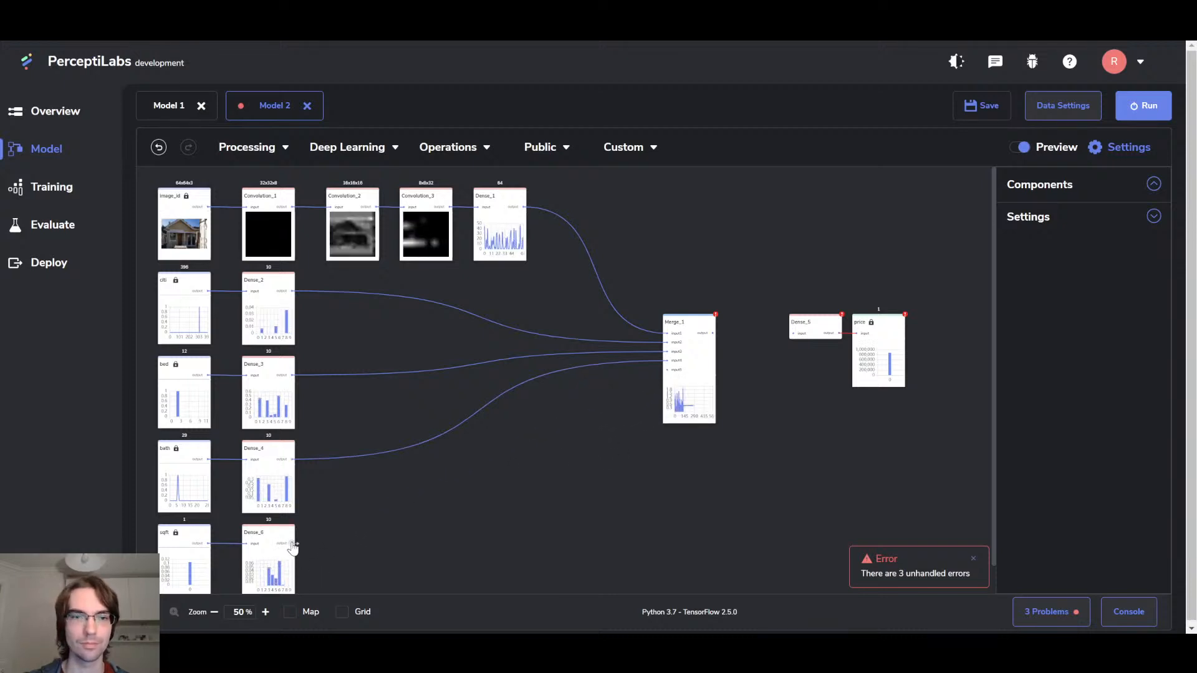
{"action": "left_click_drag", "start_coordinate": [294, 544], "coordinate": [668, 370]}
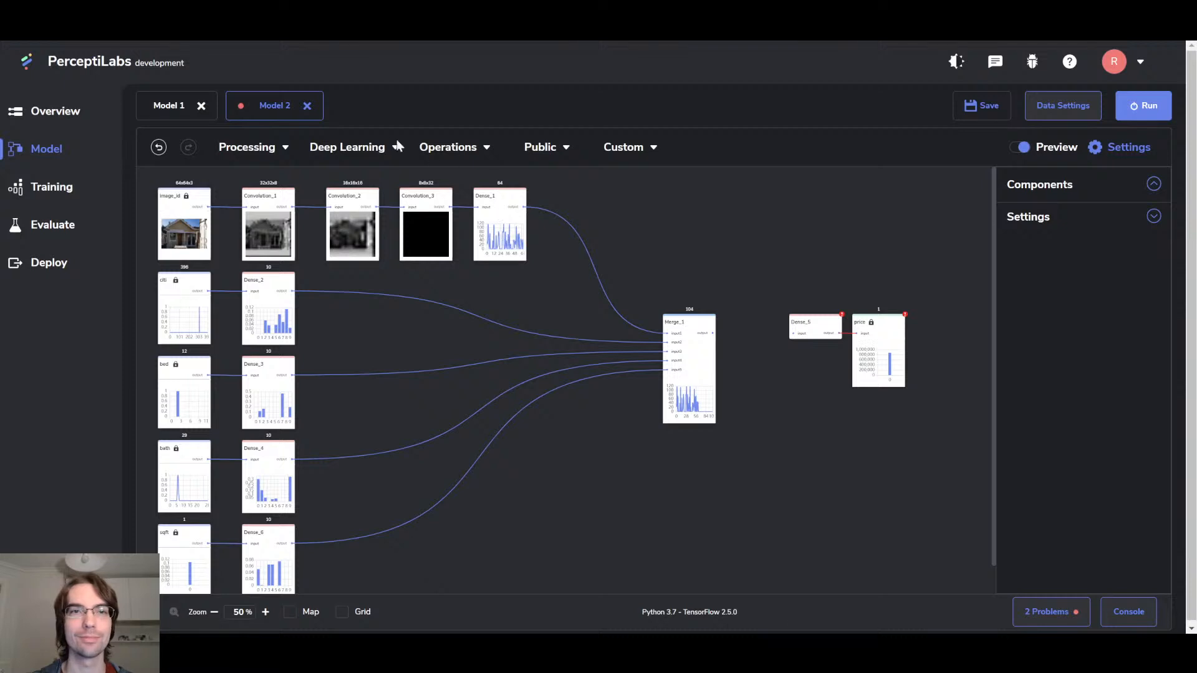
Add a Dense component fed by Merge_1, with 128 neurons and the ReLU activation function.
{"action": "left_click", "coordinate": [367, 147]}
{"action": "left_click_drag", "start_coordinate": [328, 177], "coordinate": [747, 317]}
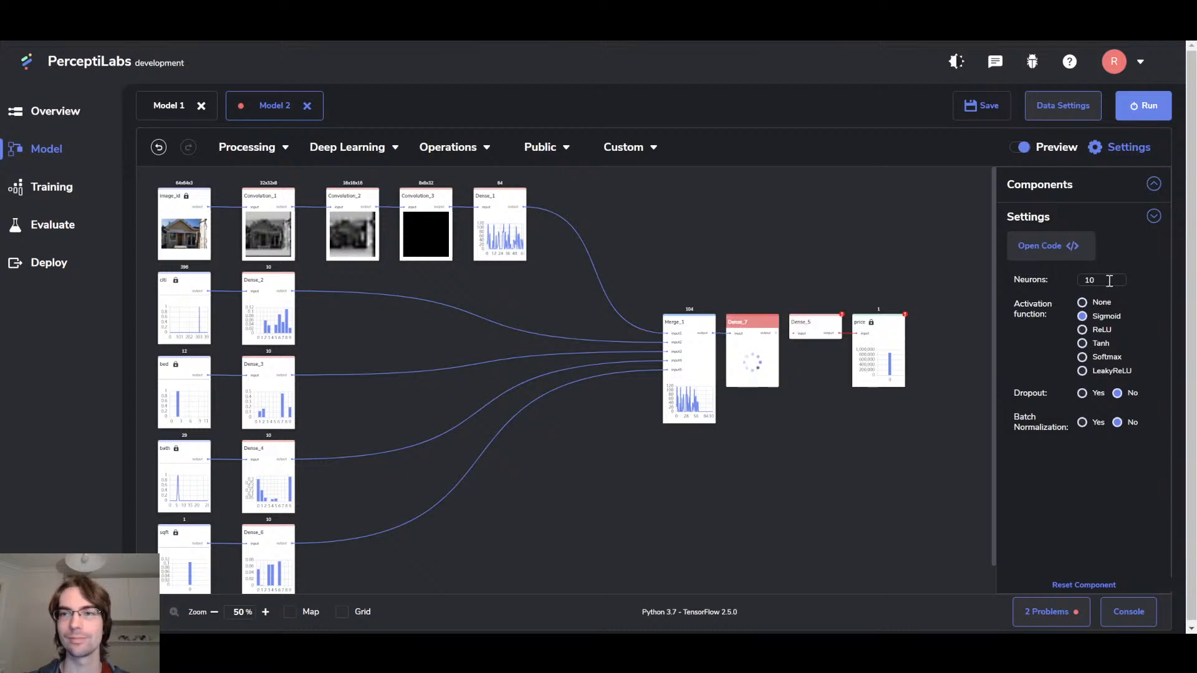
{"action": "double_click", "coordinate": [1110, 280]}
{"action": "type", "text": "128"}
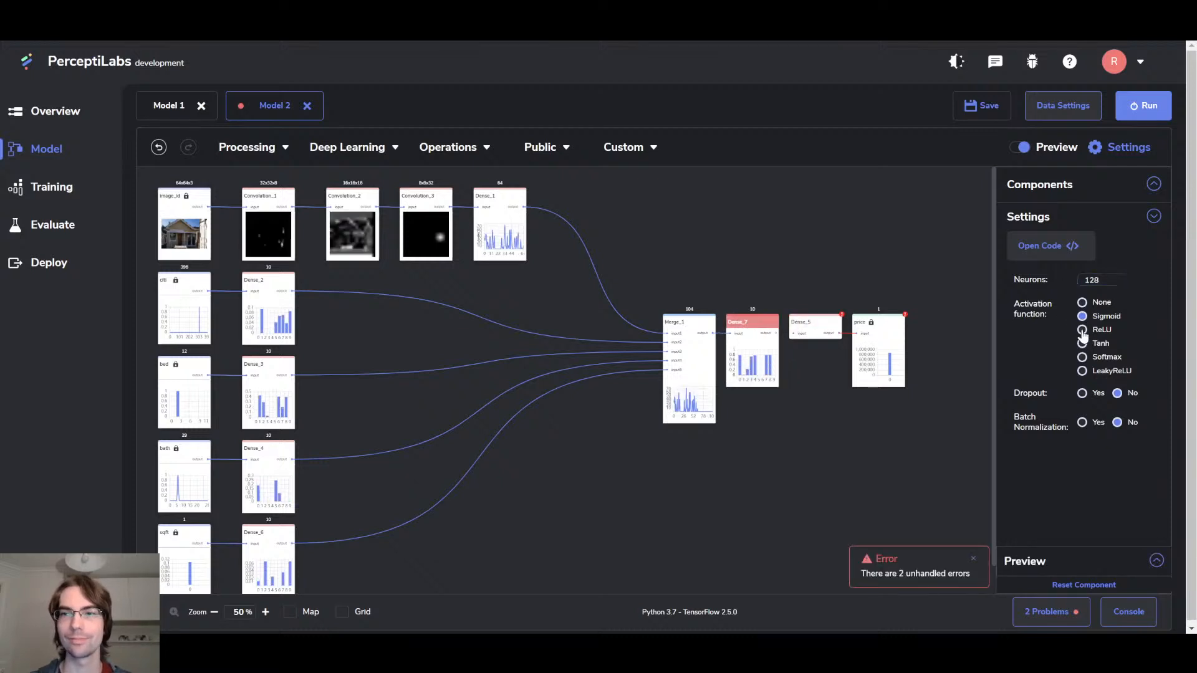
{"action": "left_click", "coordinate": [1083, 331]}
Connect the 128-neuron Dense component to Dense_5 and save the model.
{"action": "left_click_drag", "start_coordinate": [777, 333], "coordinate": [793, 335]}
{"action": "left_click", "coordinate": [813, 325]}
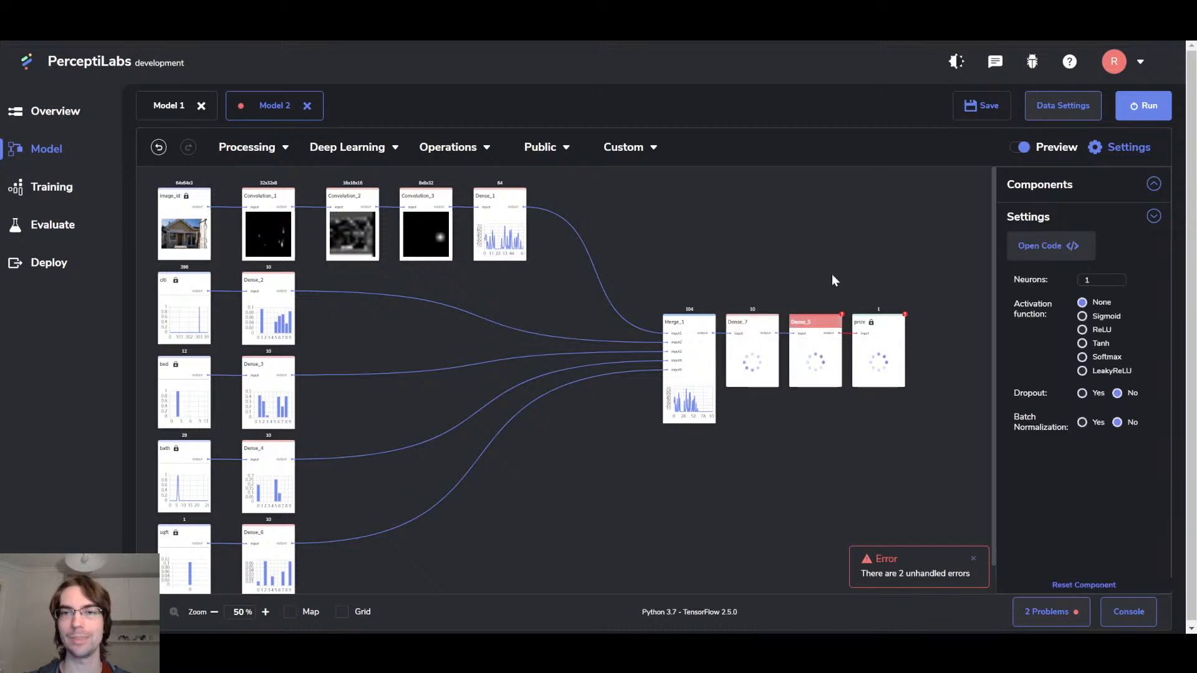
{"action": "left_click", "coordinate": [781, 265]}
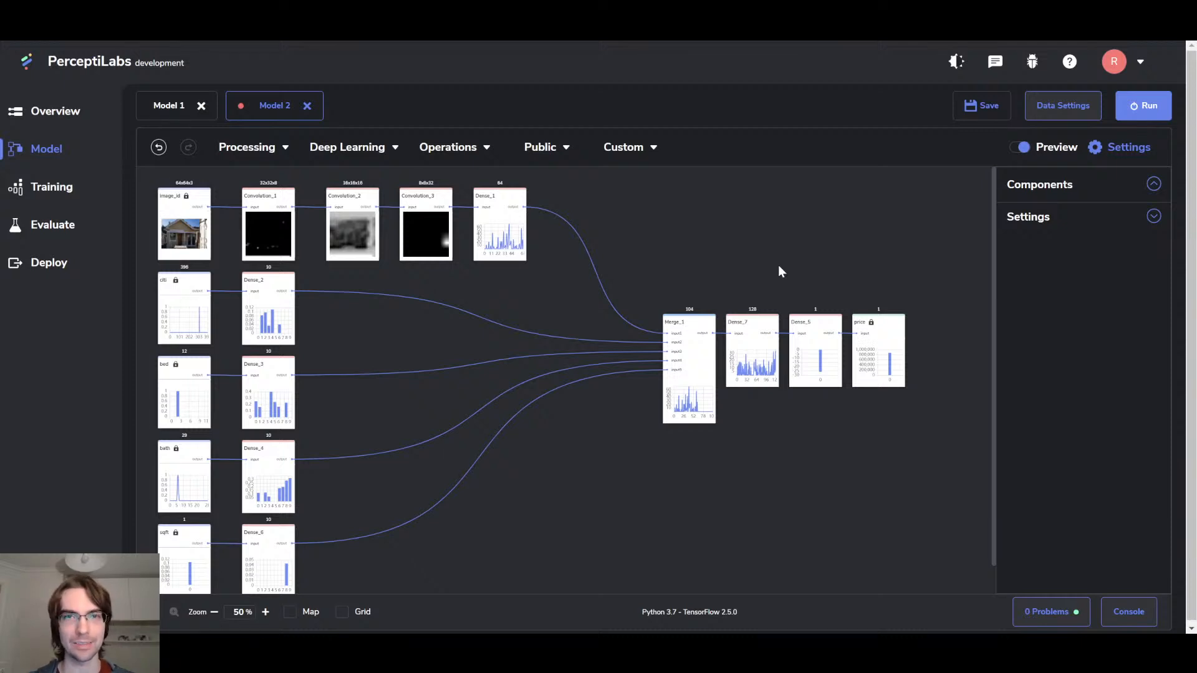
{"action": "key", "text": "ctrl+s"}
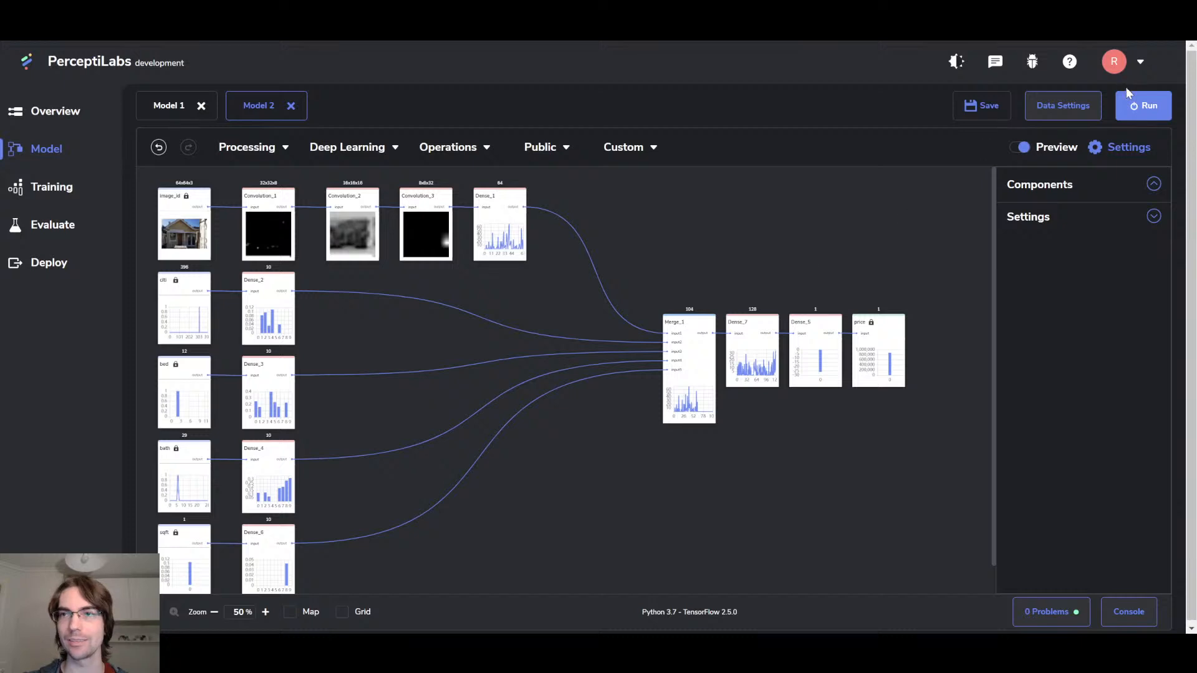
Run the model's training with Quadratic loss and 5 epochs.
{"action": "left_click", "coordinate": [1134, 103]}
{"action": "left_click", "coordinate": [674, 306]}
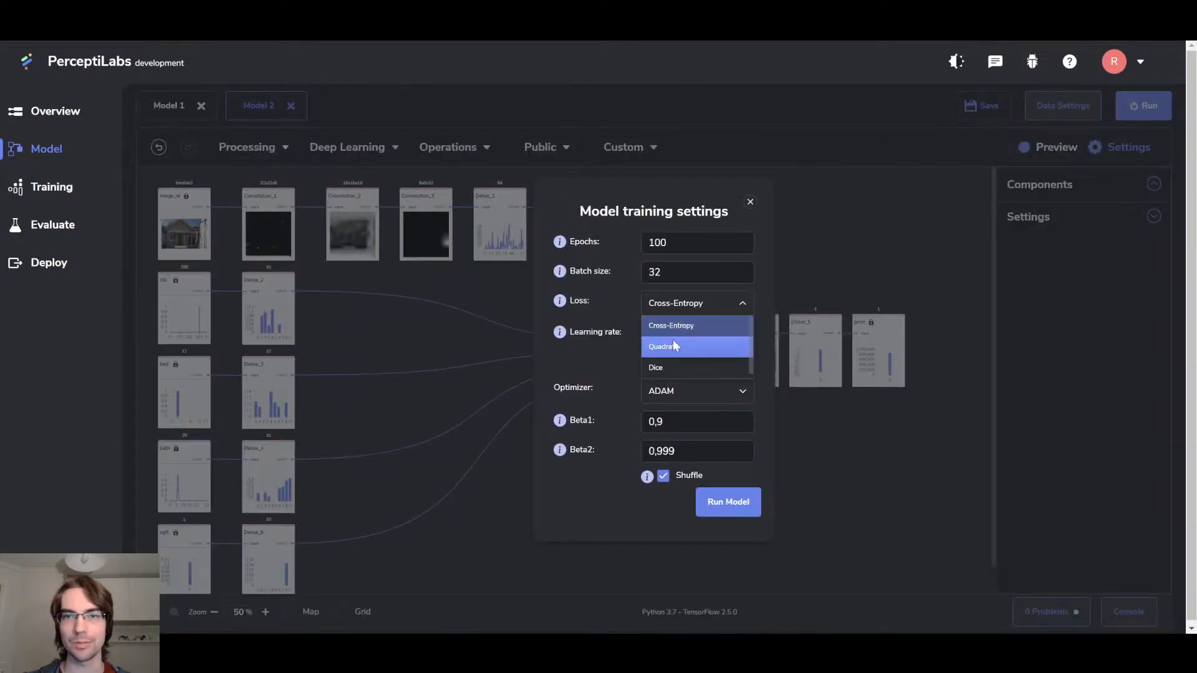
{"action": "left_click", "coordinate": [674, 343]}
{"action": "left_click_drag", "start_coordinate": [691, 242], "coordinate": [646, 244]}
{"action": "type", "text": "5"}
{"action": "mouse_move", "coordinate": [558, 306]}
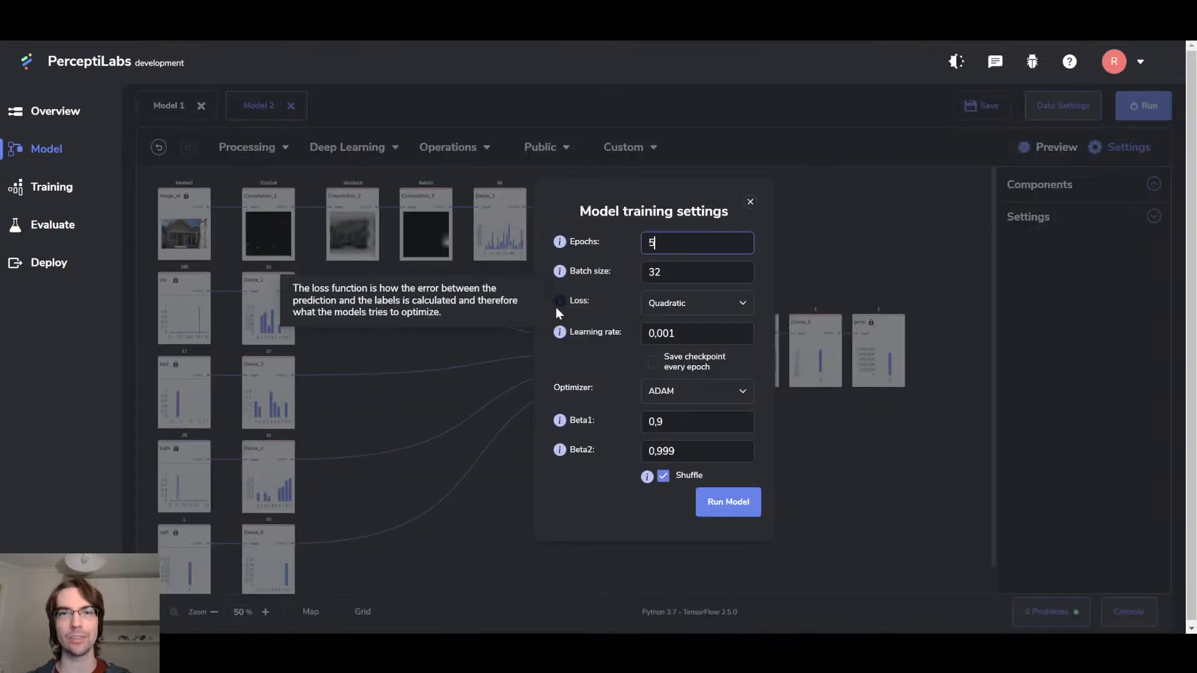
{"action": "left_click", "coordinate": [729, 502]}
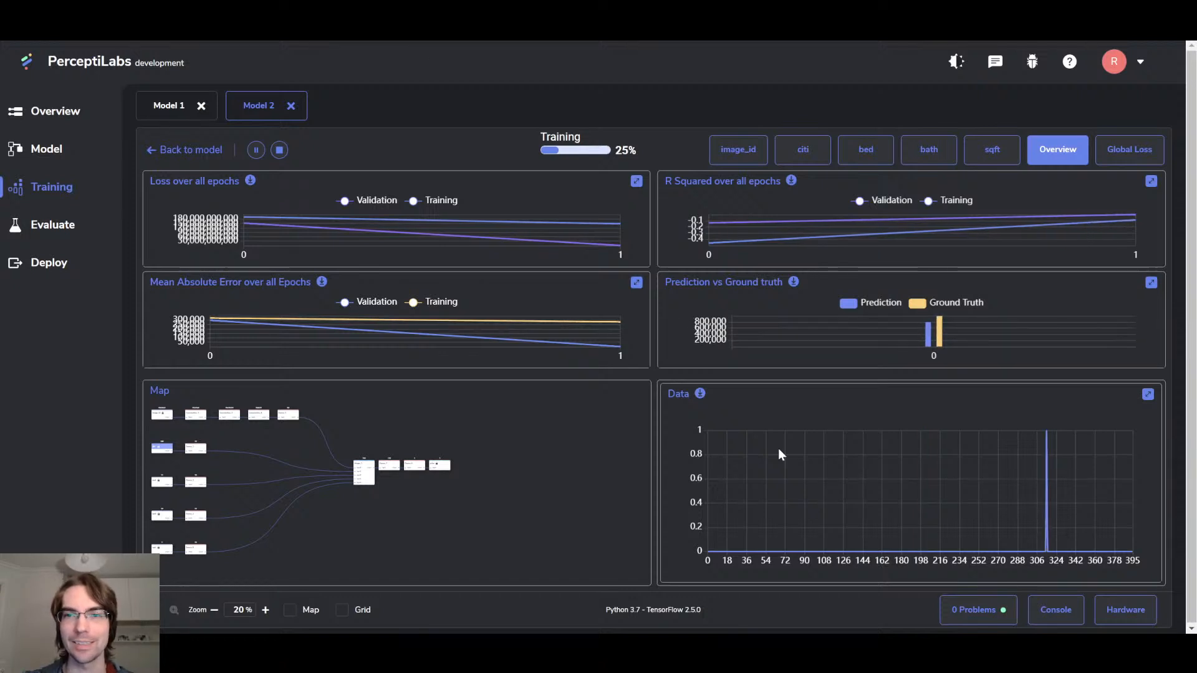
Monitor the prediction, mean absolute error, R squared and loss charts until training ends, and dismiss the result summary.
{"action": "mouse_move", "coordinate": [935, 332]}
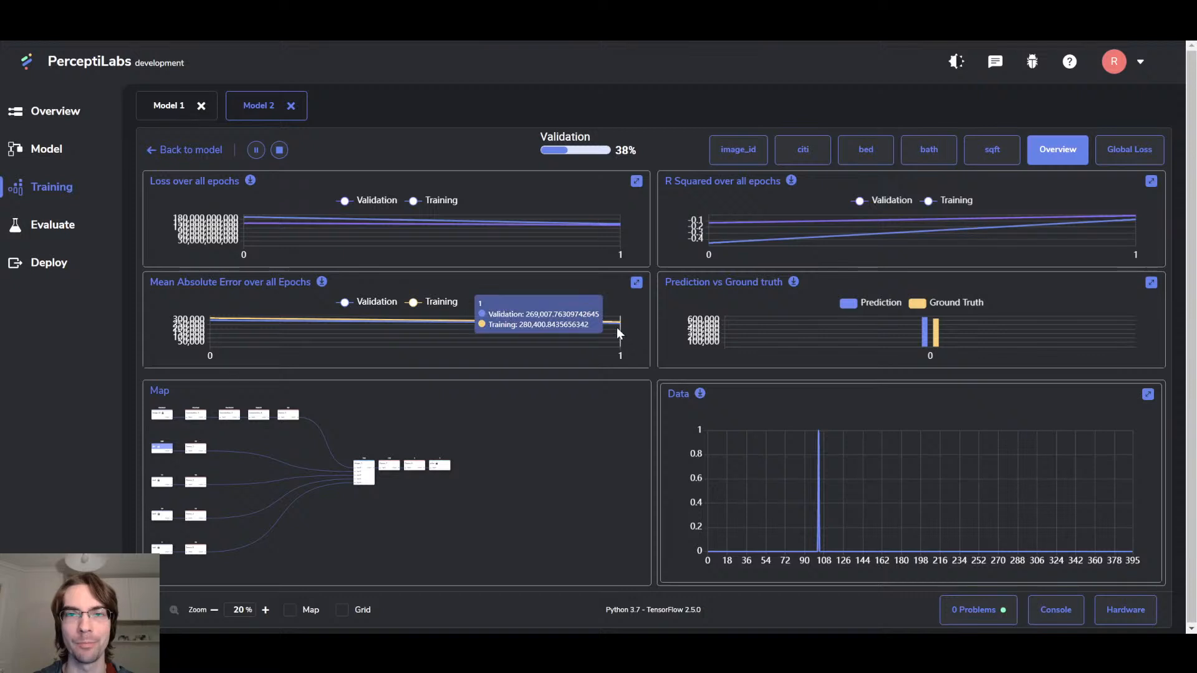
{"action": "mouse_move", "coordinate": [615, 329]}
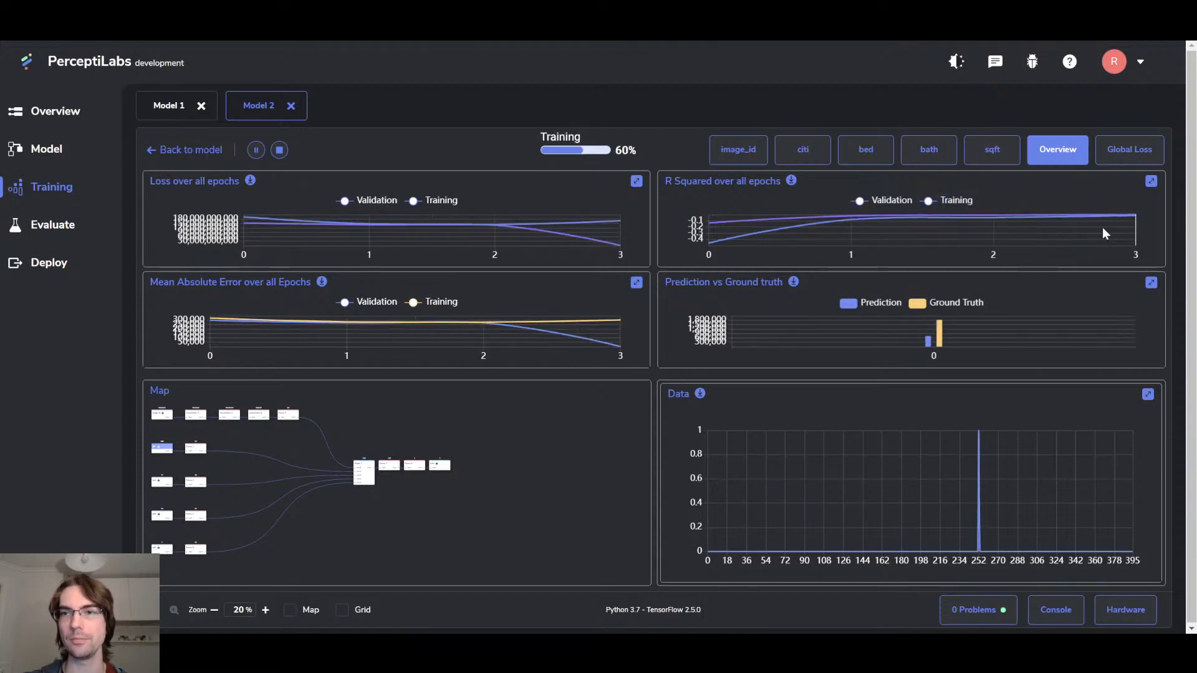
{"action": "mouse_move", "coordinate": [1119, 228]}
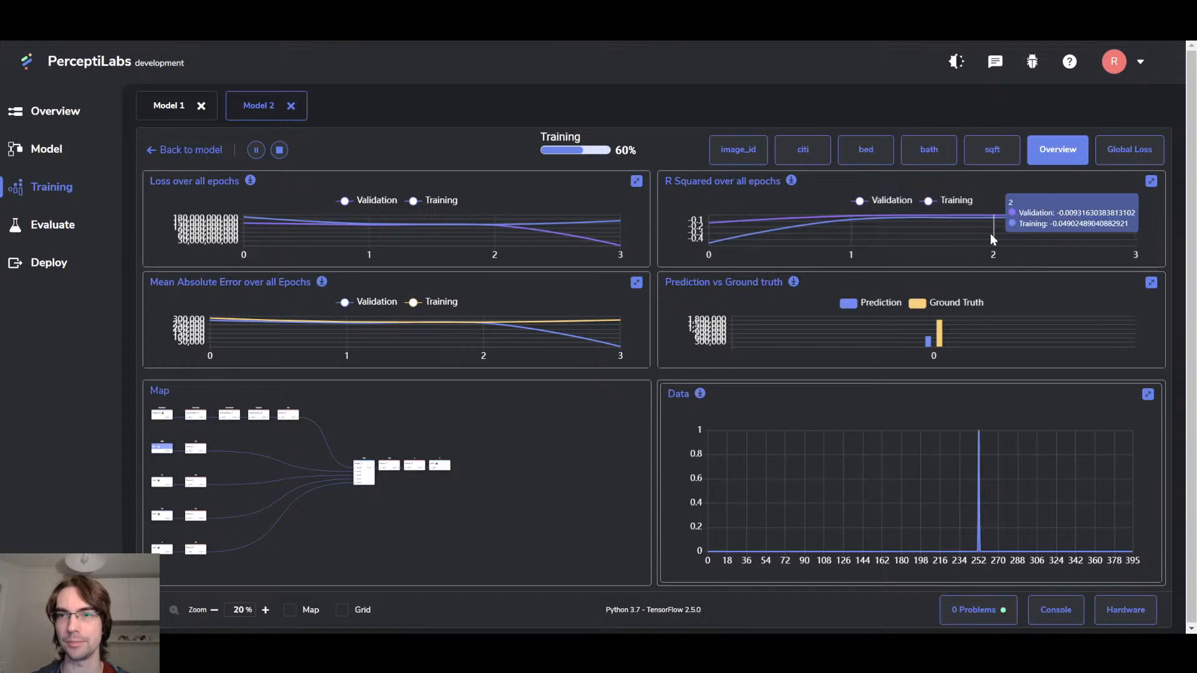
{"action": "mouse_move", "coordinate": [996, 238]}
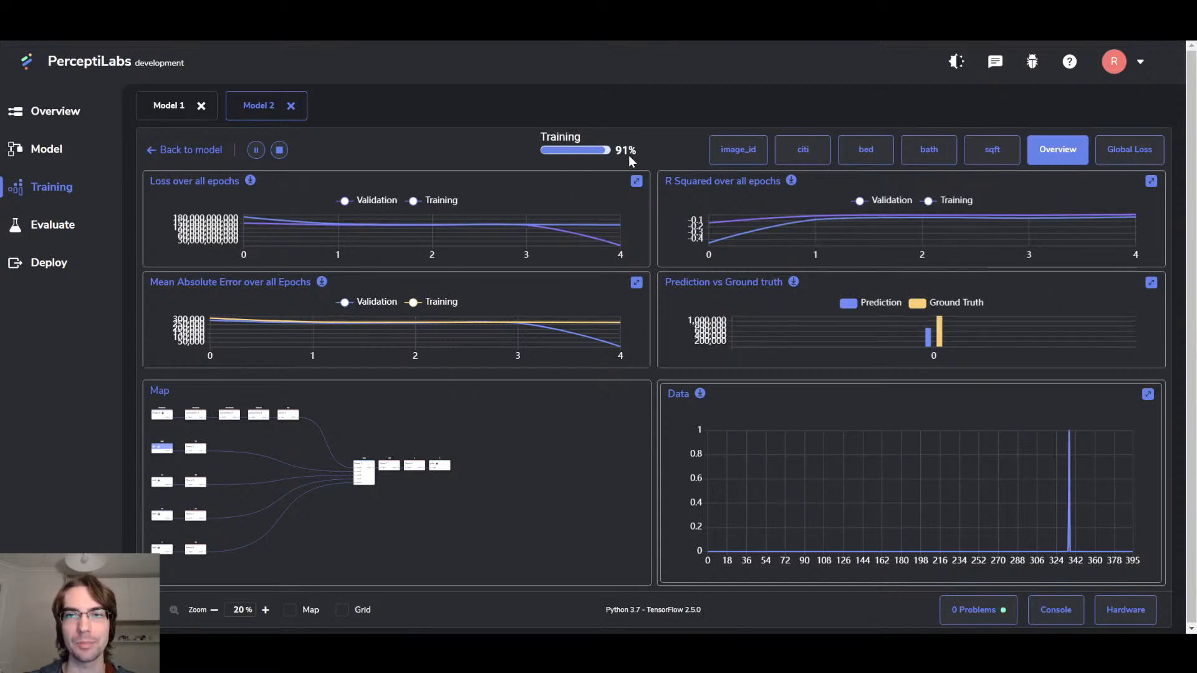
{"action": "mouse_move", "coordinate": [617, 240]}
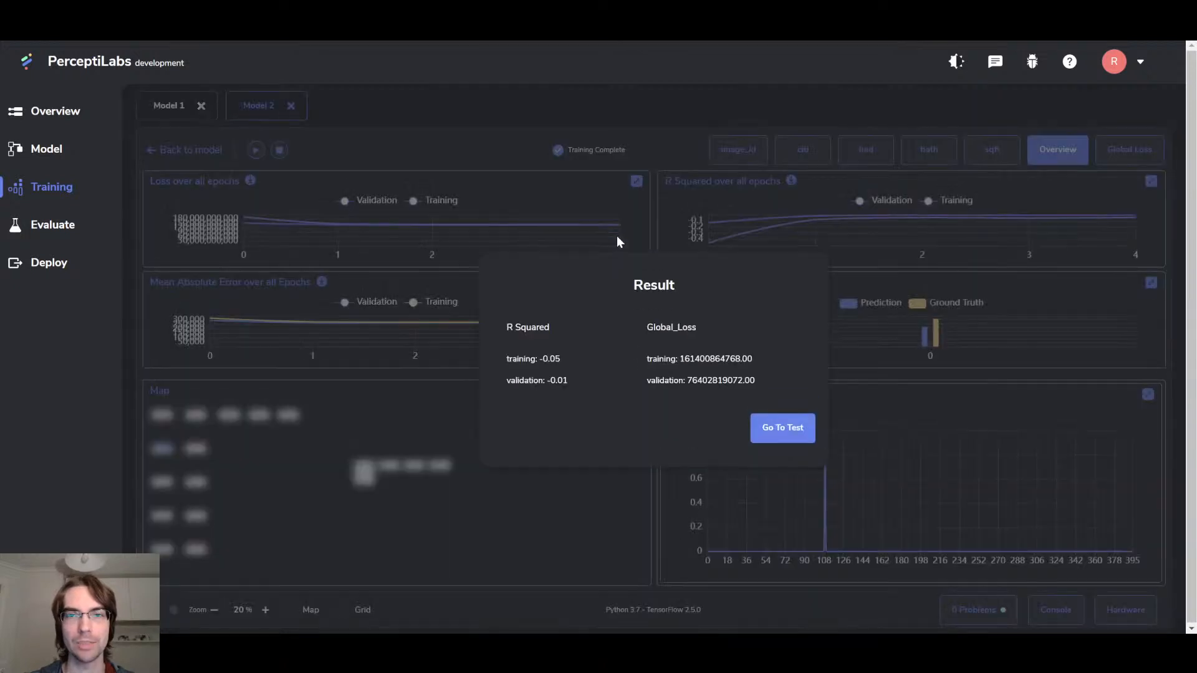
{"action": "left_click", "coordinate": [969, 316]}
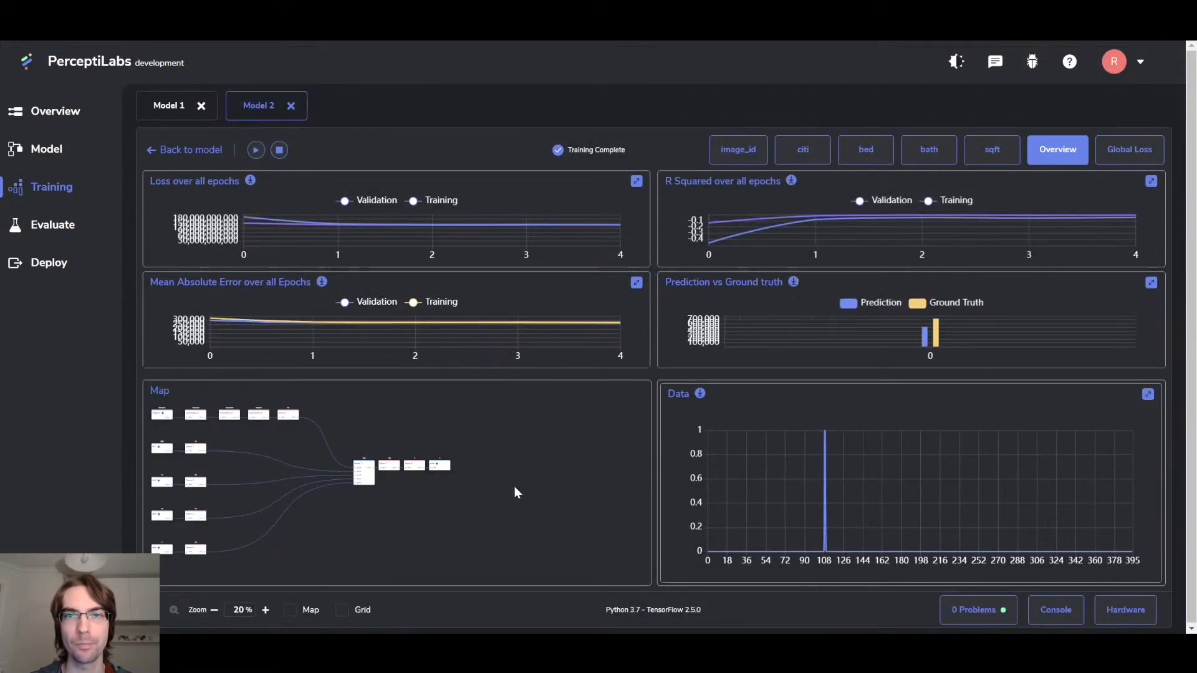
Compare the global loss charts with the overview's R squared over all epochs.
{"action": "left_click", "coordinate": [1147, 161]}
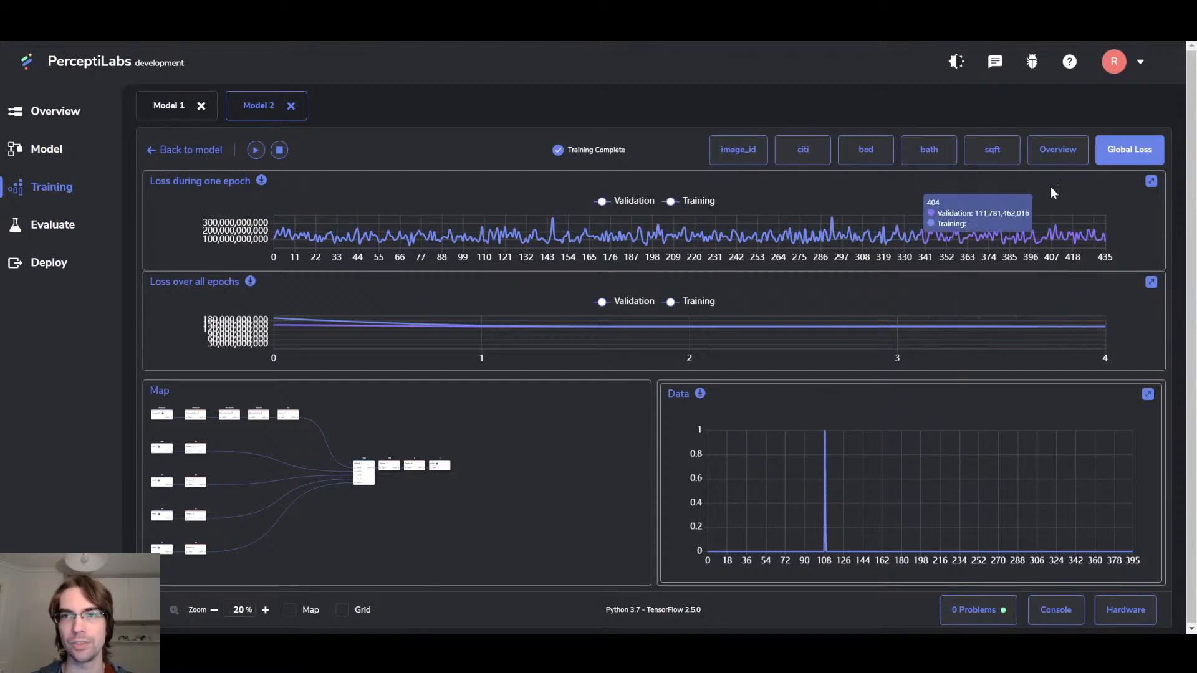
{"action": "left_click", "coordinate": [1064, 155]}
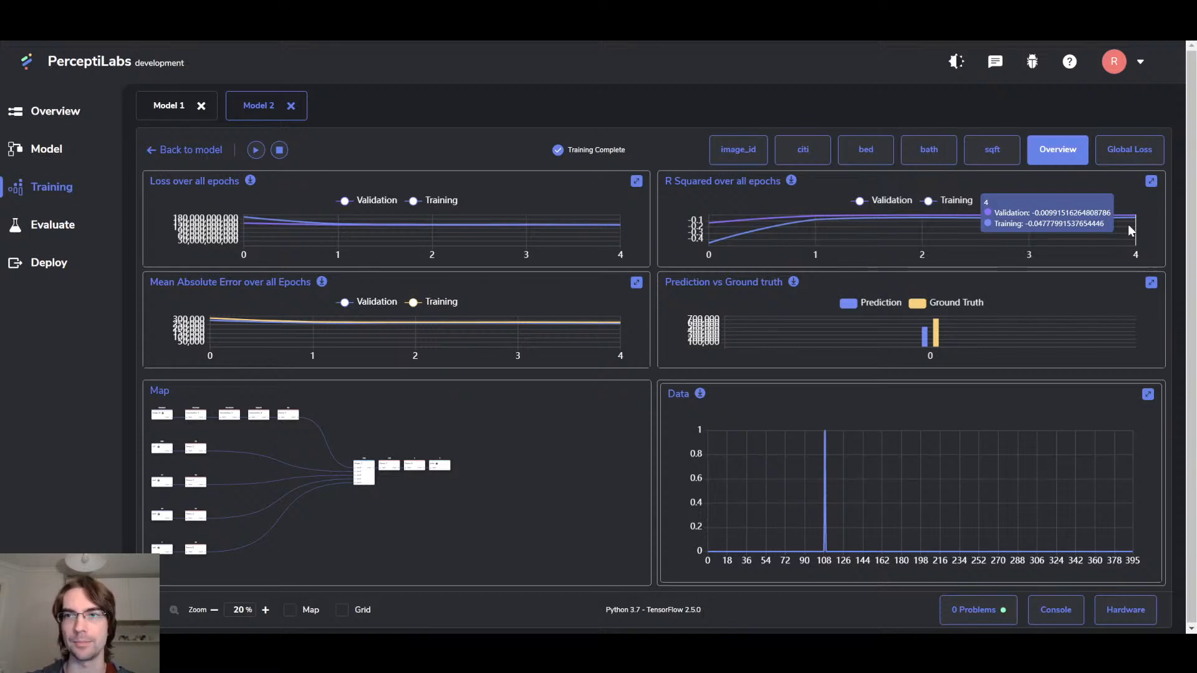
{"action": "left_click", "coordinate": [1128, 155]}
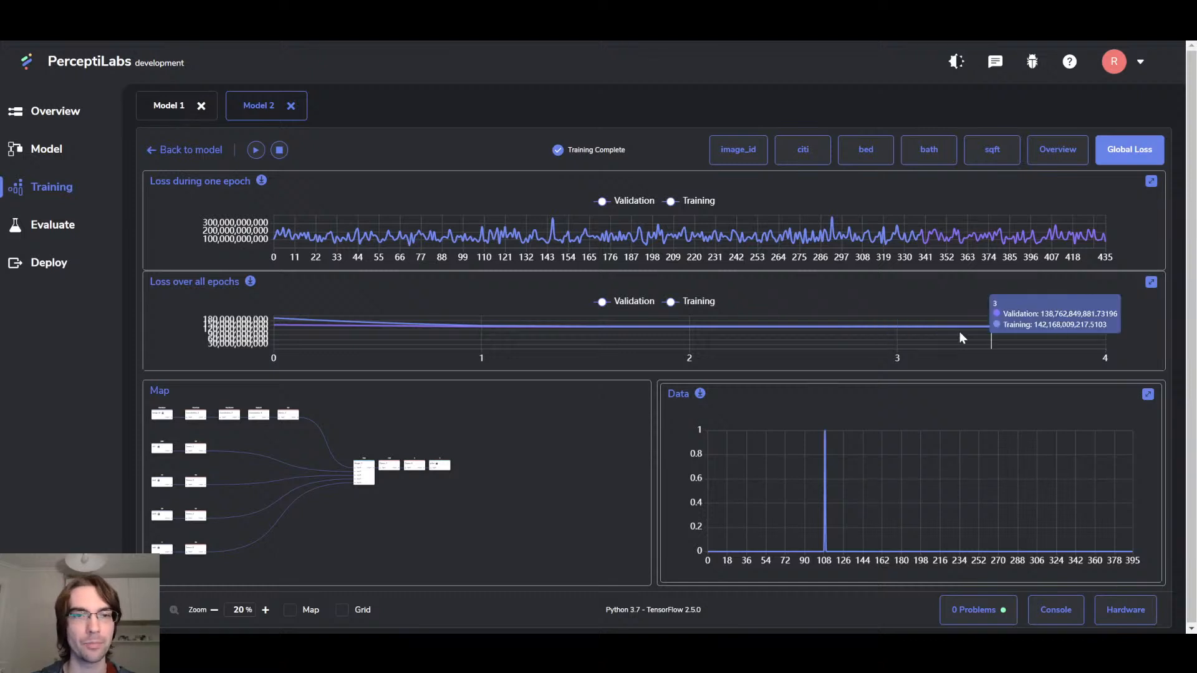
Check the settings of Dense_5 in the model, and review the global loss and overview charts of the training again.
{"action": "left_click", "coordinate": [67, 159]}
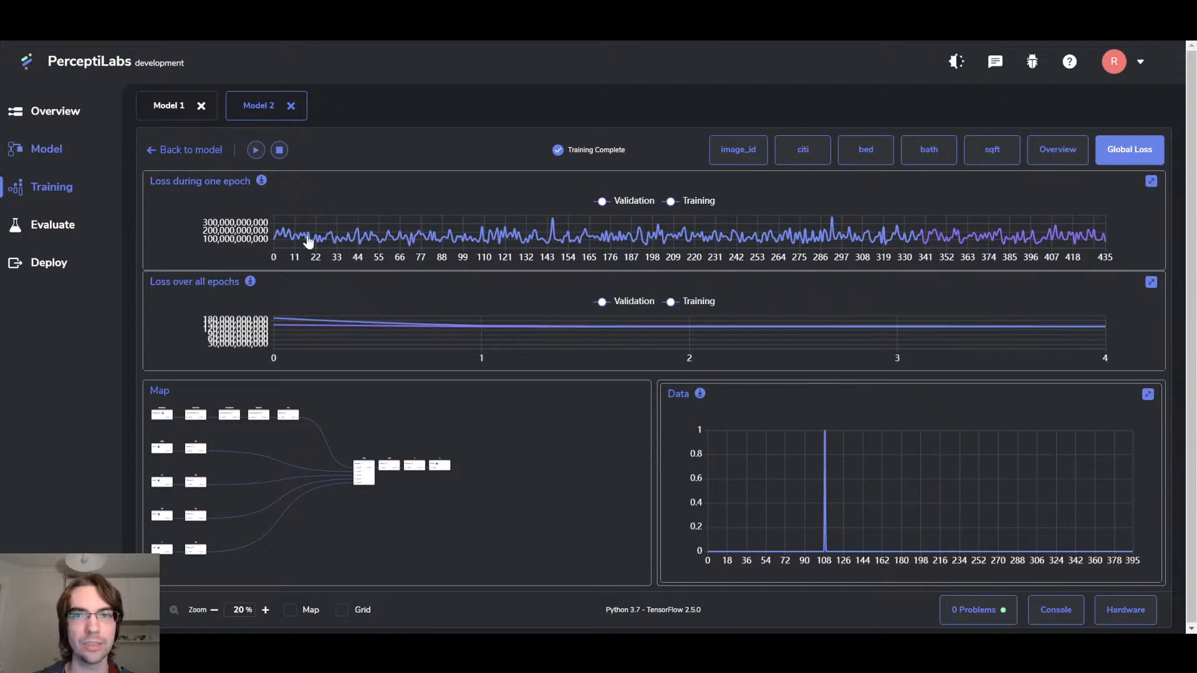
{"action": "left_click", "coordinate": [823, 329]}
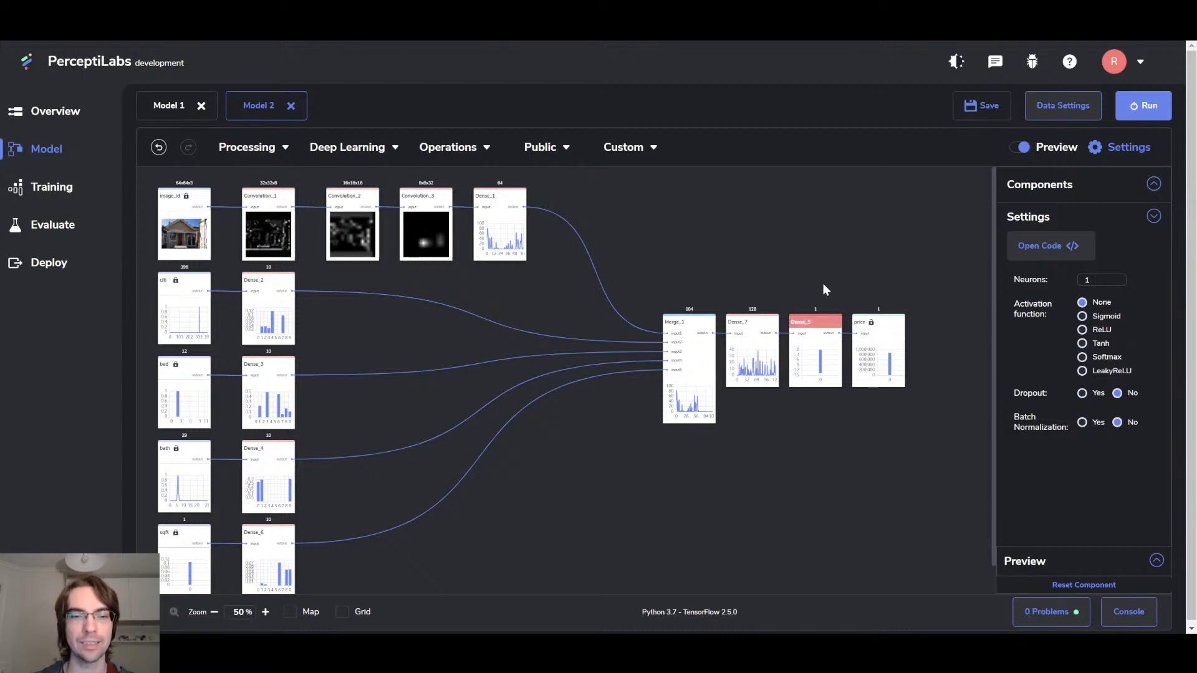
{"action": "left_click", "coordinate": [47, 193]}
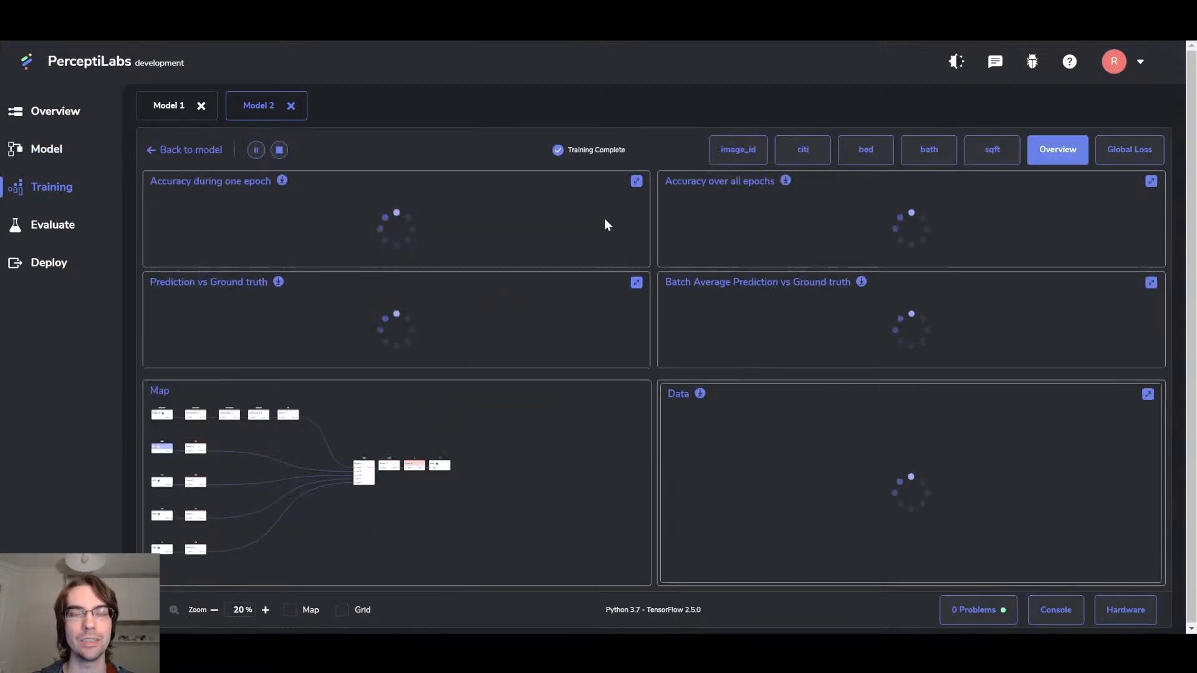
{"action": "left_click", "coordinate": [1117, 152]}
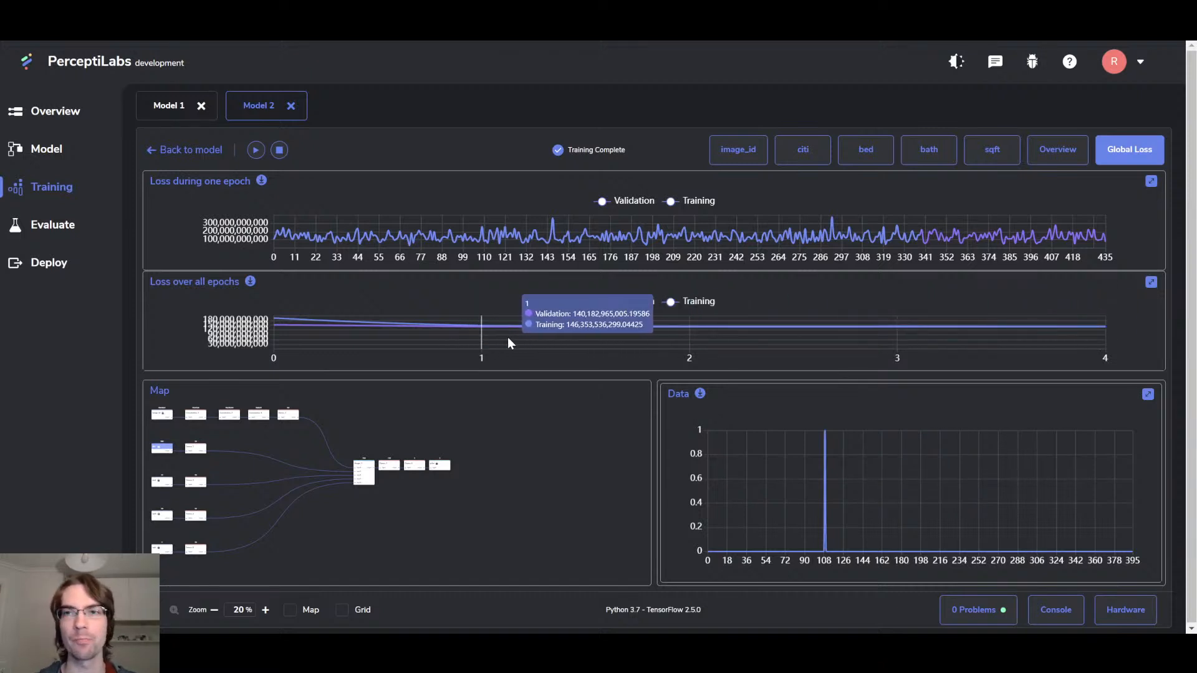
{"action": "left_click", "coordinate": [1054, 157]}
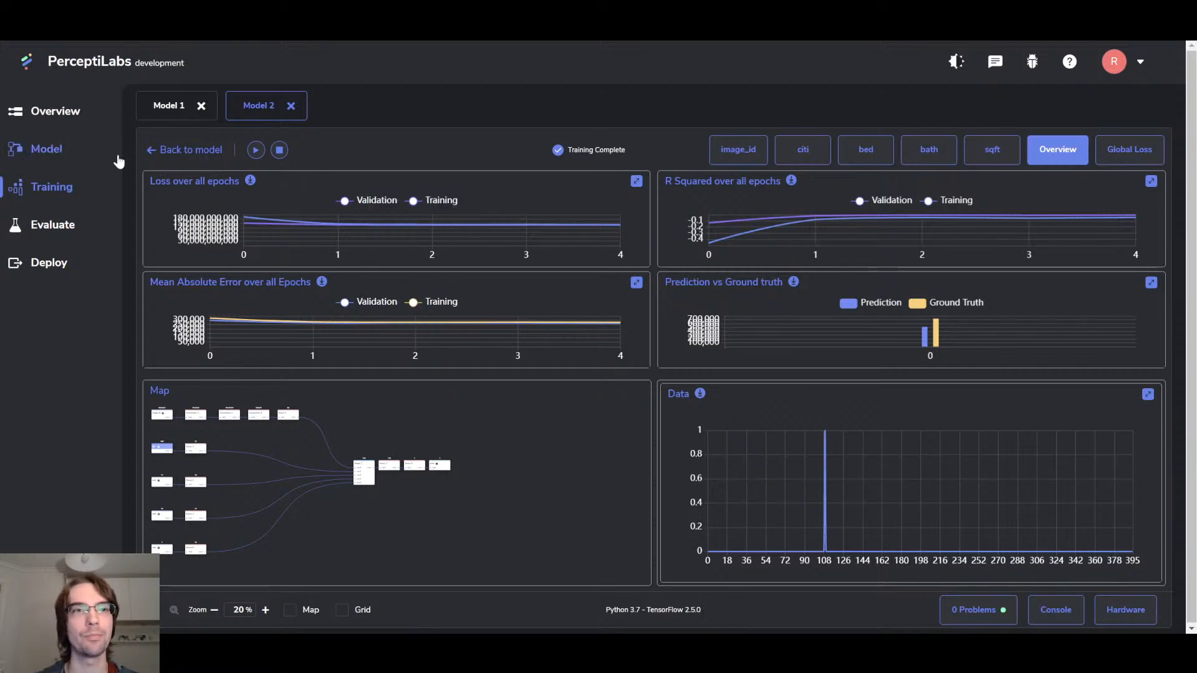
Review the model's layer layout and inspect the output of the Dense component after Merge_1 in the training view.
{"action": "left_click", "coordinate": [70, 151]}
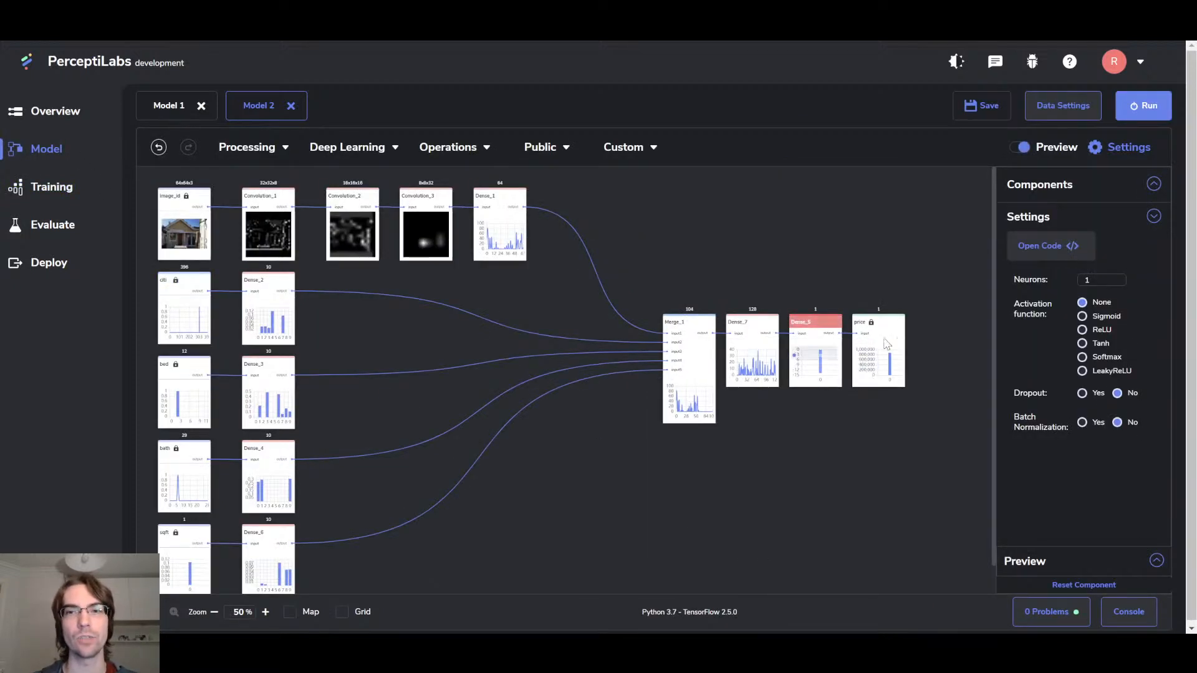
{"action": "left_click", "coordinate": [878, 268]}
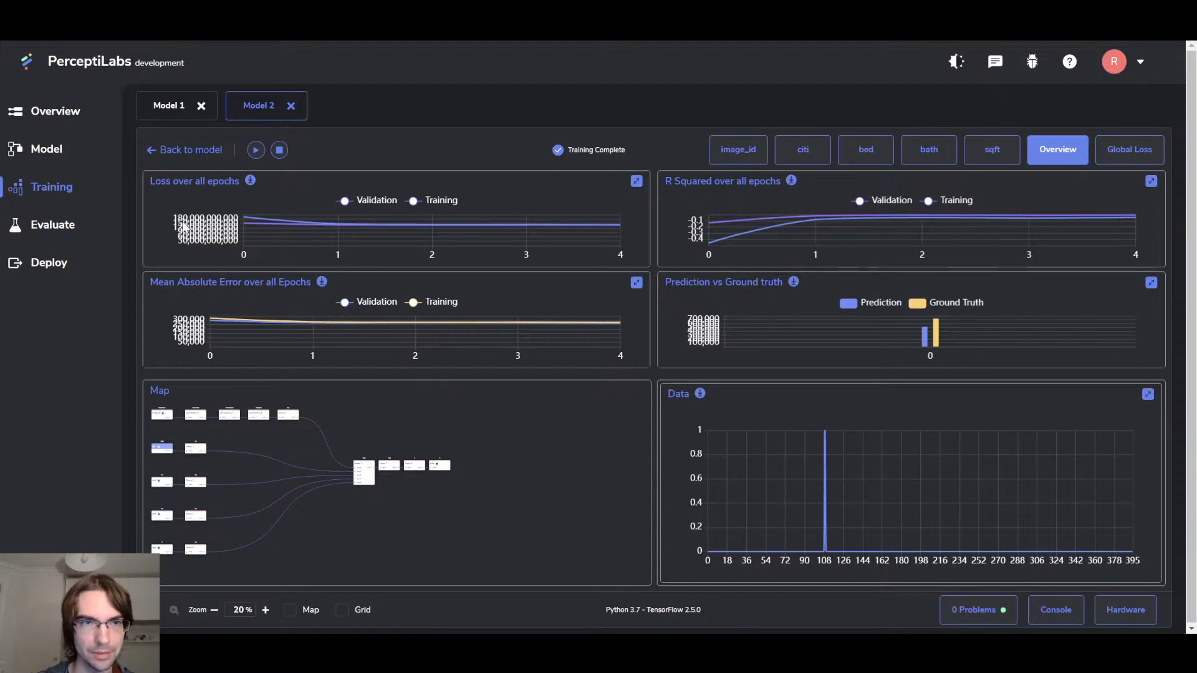
{"action": "mouse_move", "coordinate": [293, 234]}
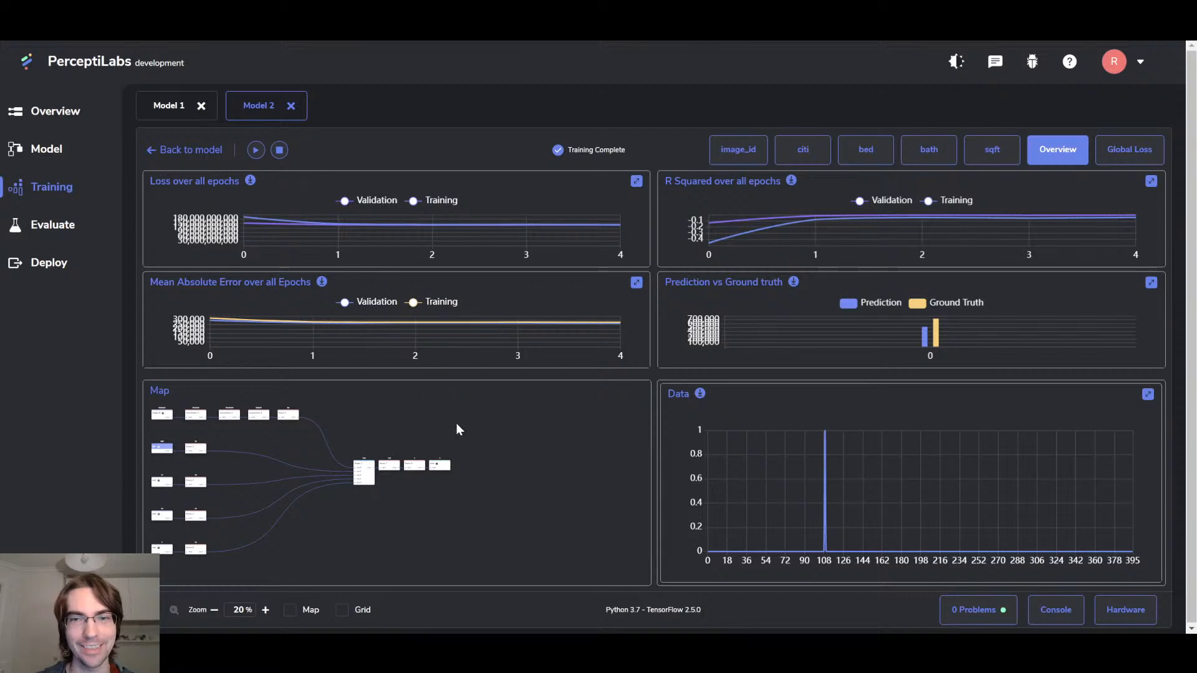
{"action": "left_click", "coordinate": [390, 467]}
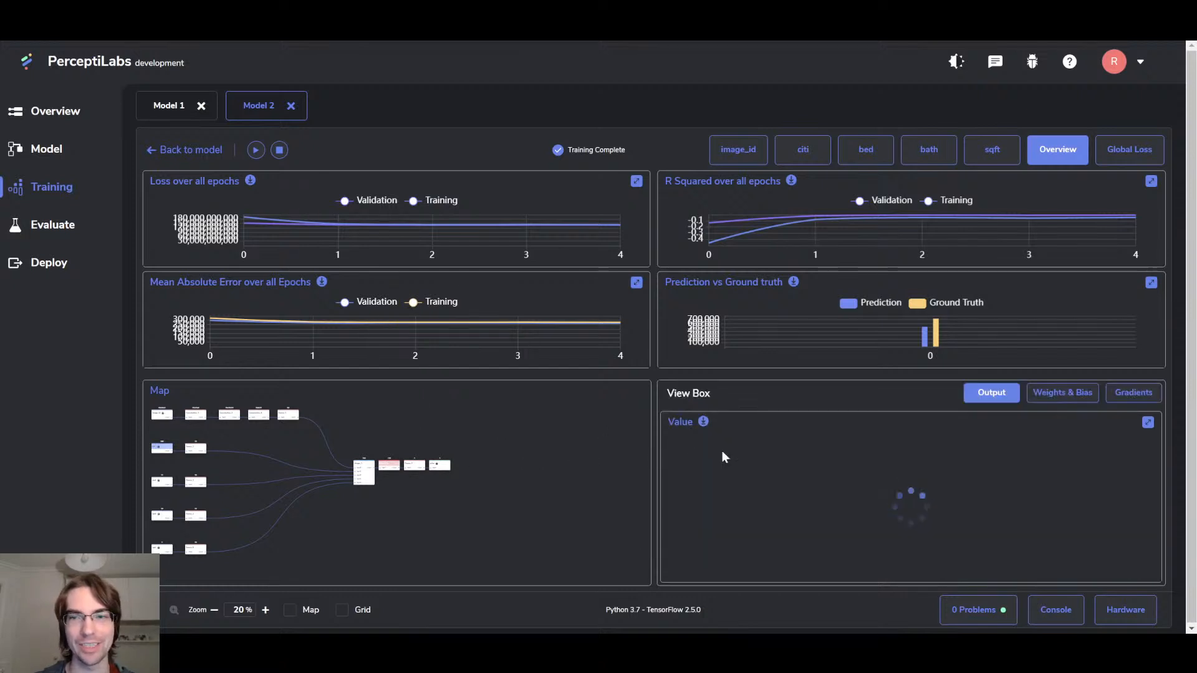
Inspect the minimum, maximum and average gradients of the Dense component after Merge_1 in the training view.
{"action": "left_click", "coordinate": [1133, 393]}
{"action": "mouse_move", "coordinate": [877, 521]}
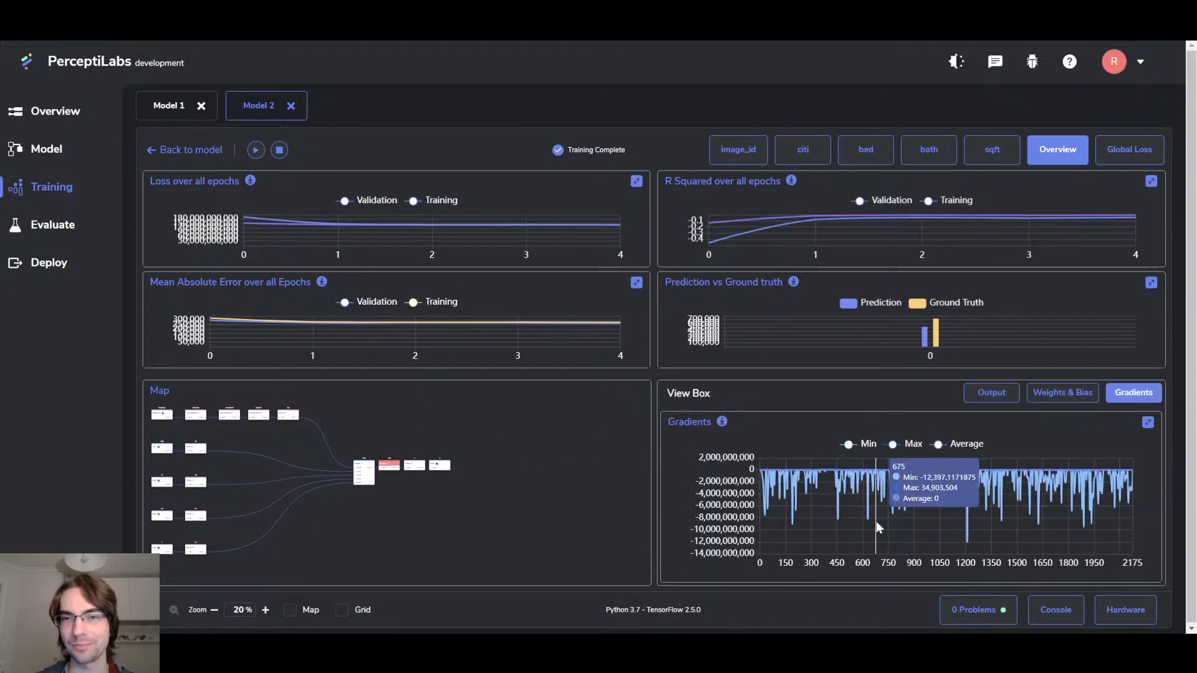
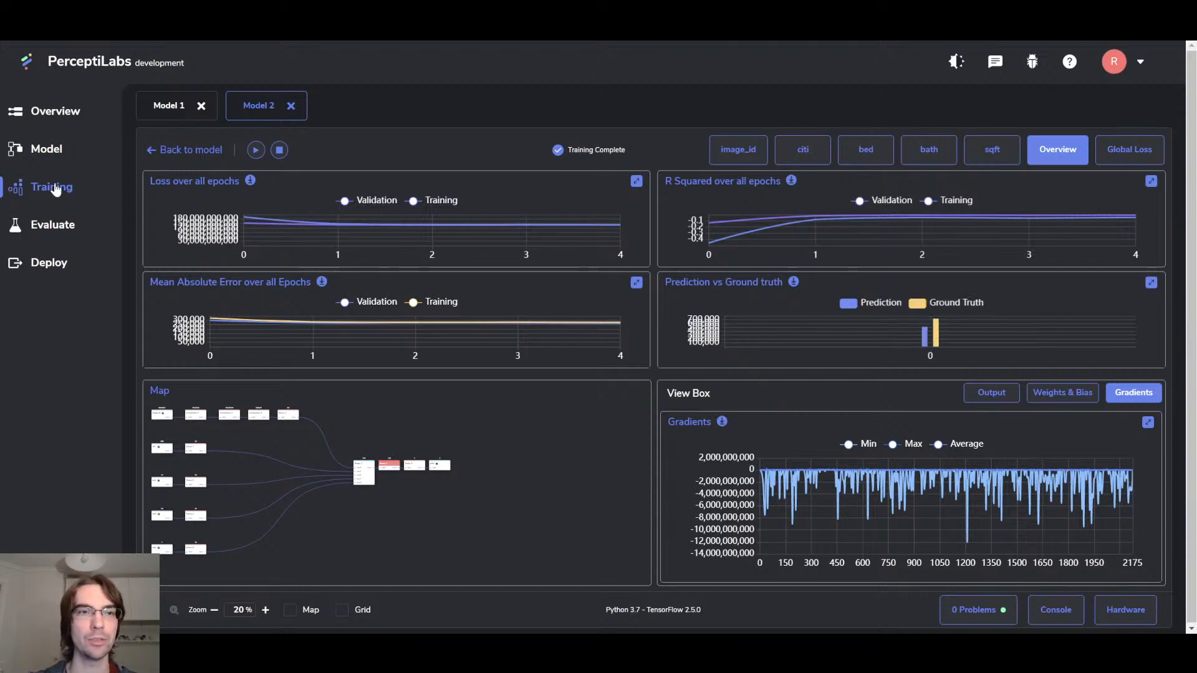
Return to the model layout and review the available public pre-built components.
{"action": "left_click", "coordinate": [55, 154]}
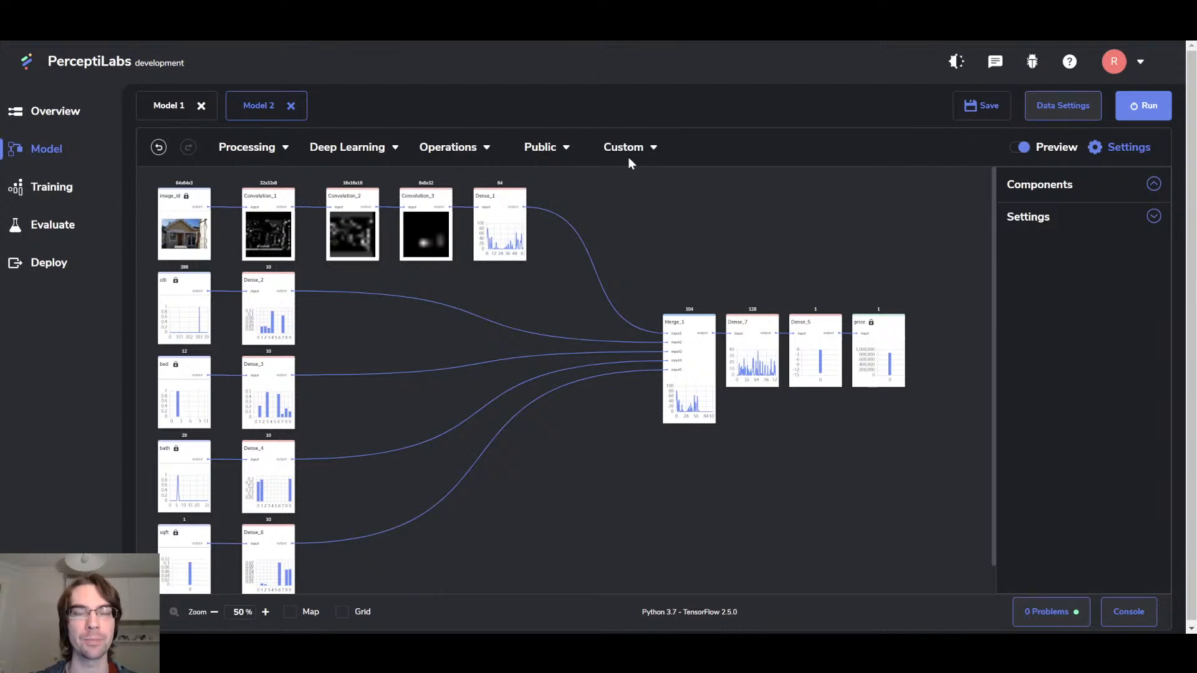
{"action": "left_click", "coordinate": [540, 150]}
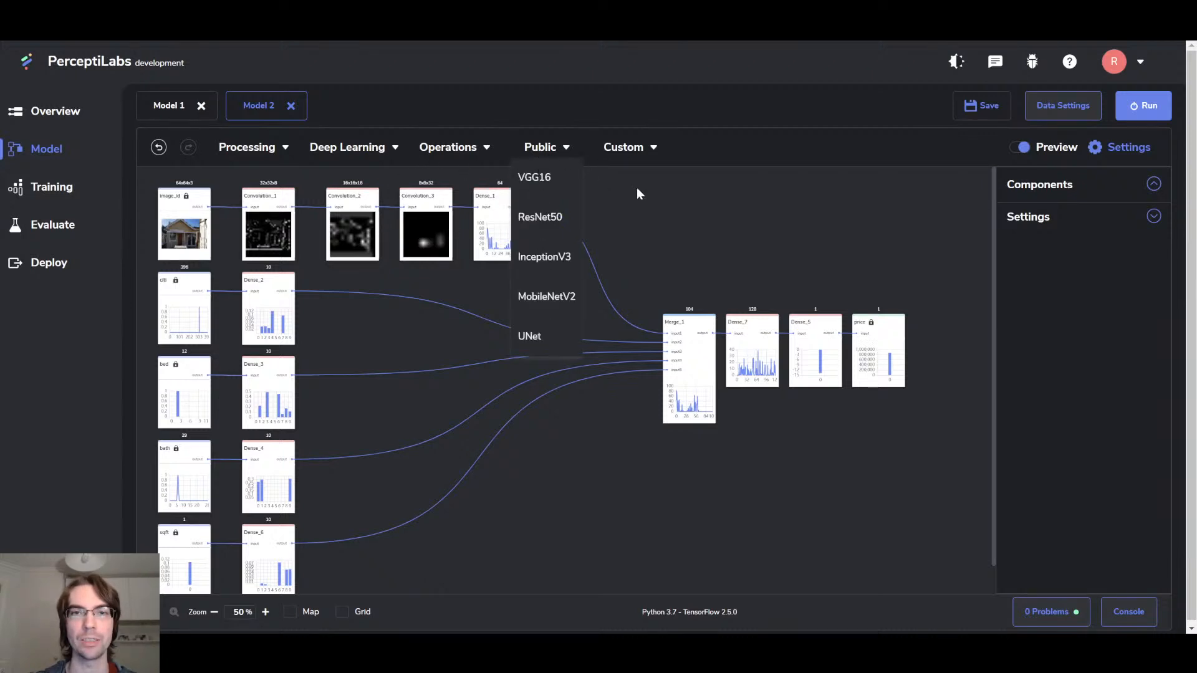
{"action": "left_click", "coordinate": [657, 197]}
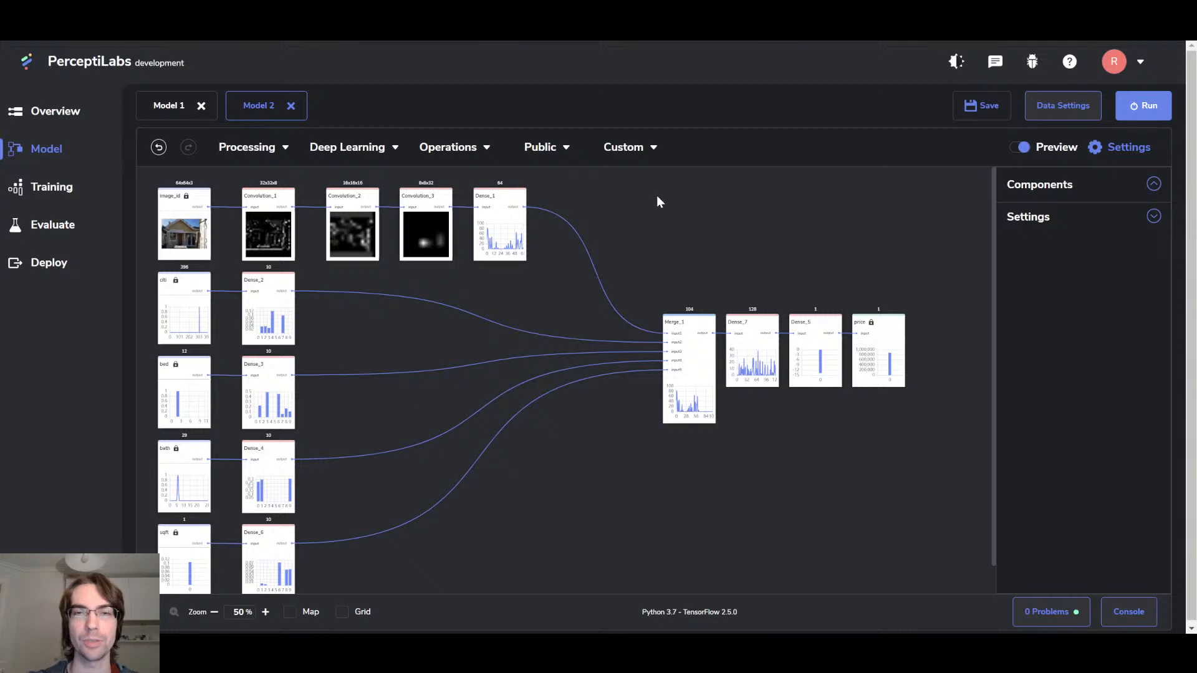
Add a Custom component to the empty area between Dense_1 and Merge_1, and open its code.
{"action": "left_click", "coordinate": [643, 155]}
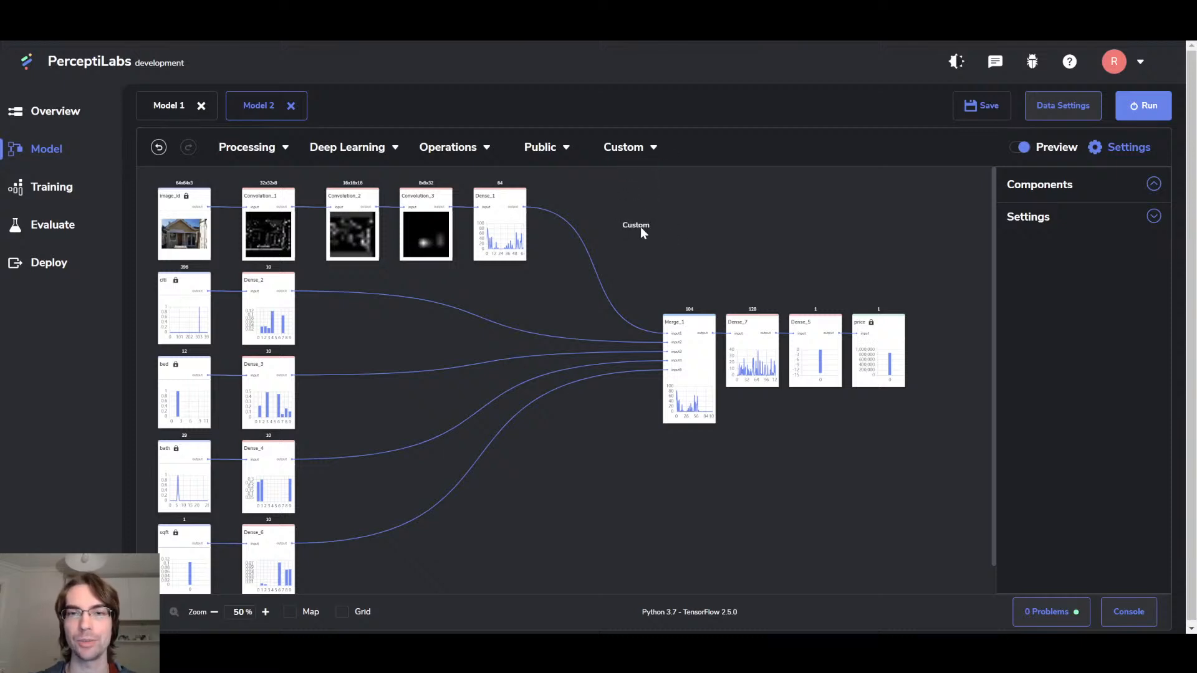
{"action": "left_click_drag", "start_coordinate": [641, 227], "coordinate": [641, 227]}
{"action": "left_click", "coordinate": [1067, 245]}
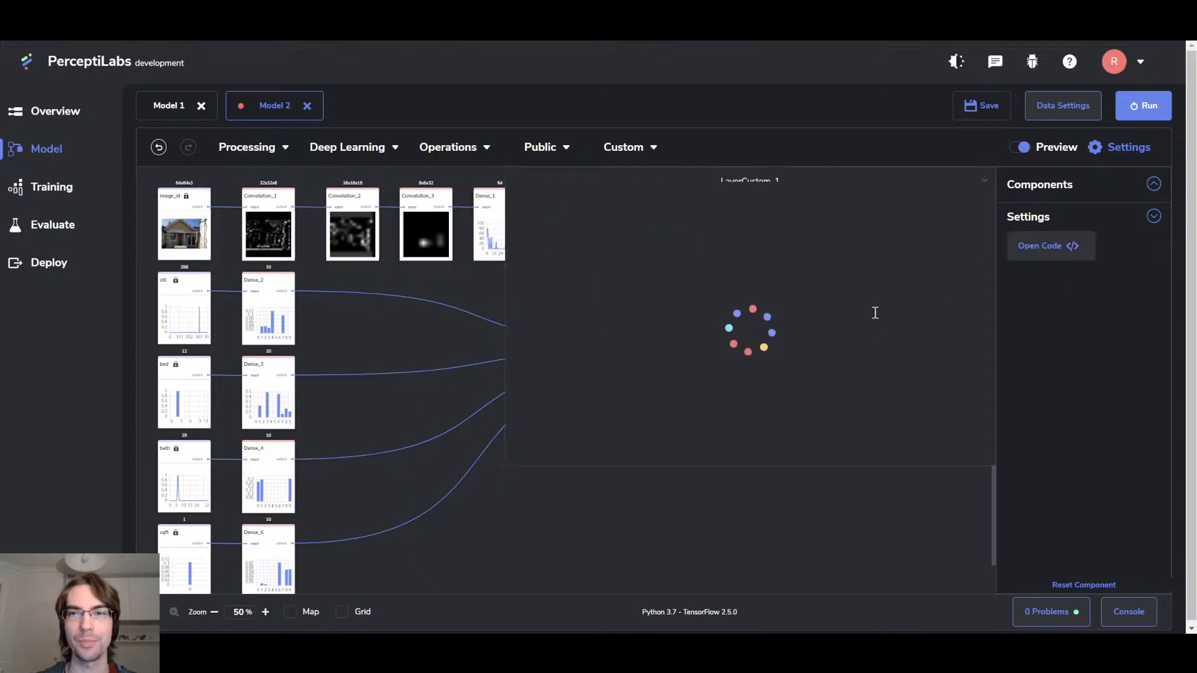